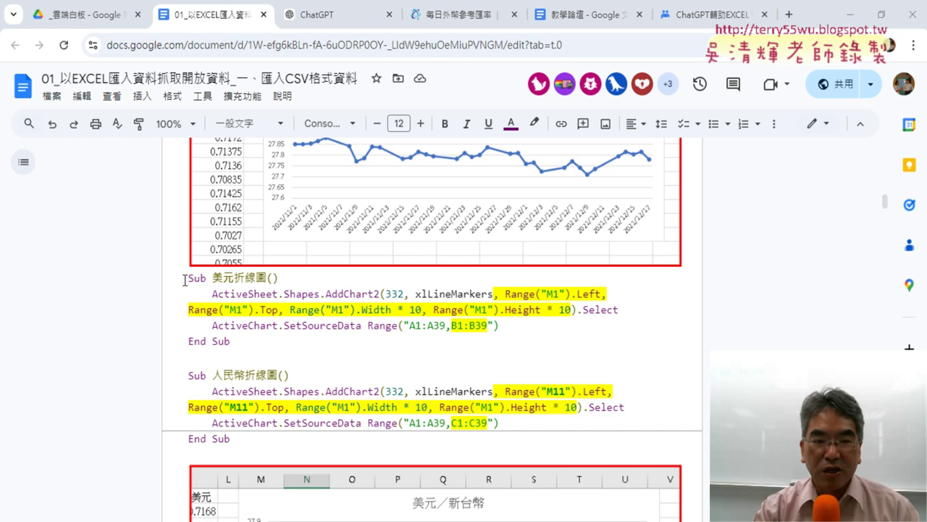
# - Review the 美元折線圖 macro's chart position, width, height and A1:A39 source range in the notes
pyautogui.moveTo(186, 279); pyautogui.dragTo(255, 340)
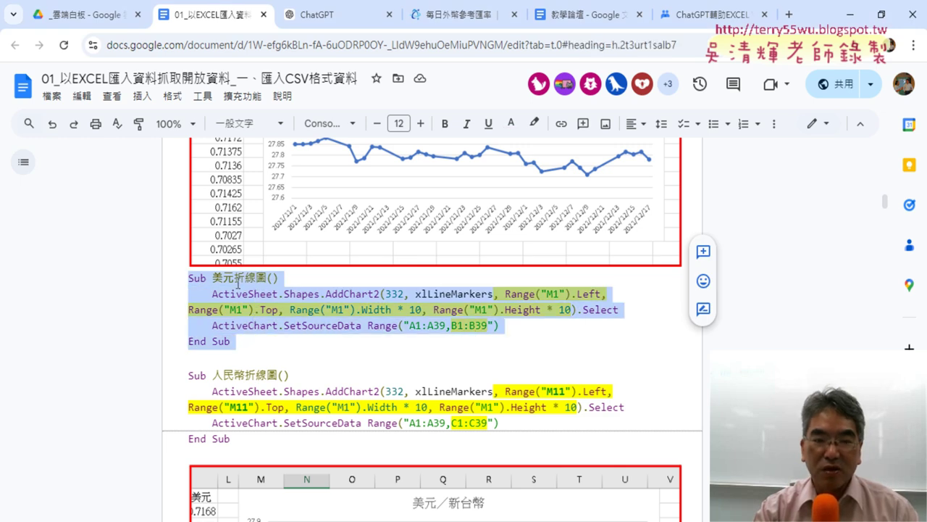
pyautogui.click(592, 327)
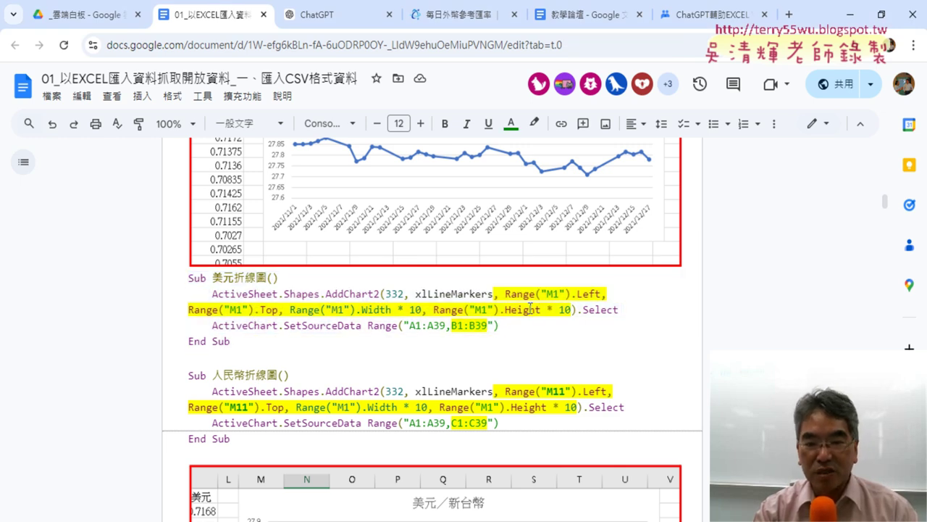
pyautogui.moveTo(495, 294)
pyautogui.mouseDown()
pyautogui.moveTo(609, 296)
pyautogui.moveTo(285, 311)
pyautogui.mouseUp()
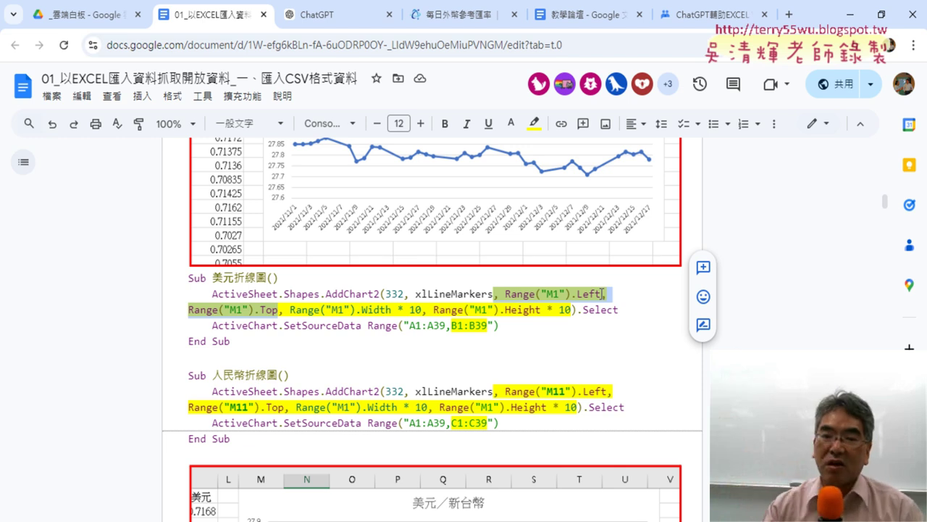
pyautogui.moveTo(291, 309); pyautogui.dragTo(392, 310)
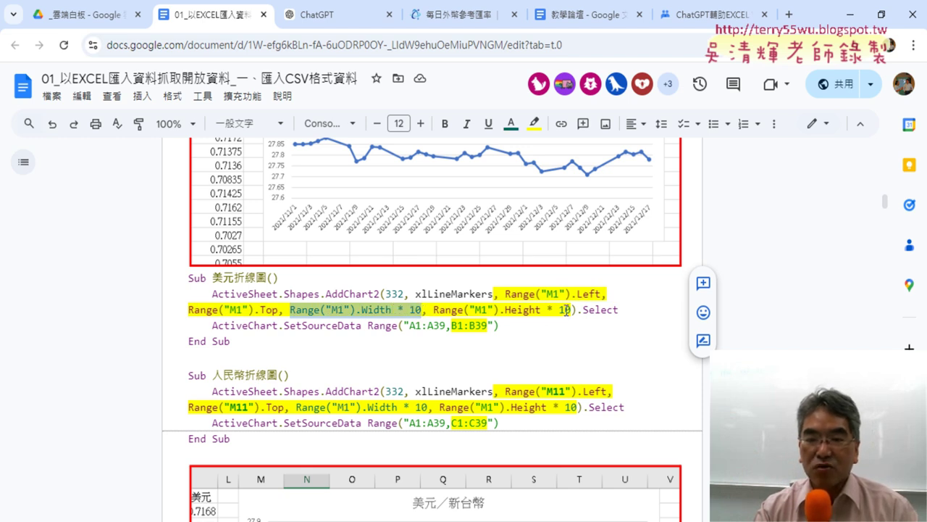
pyautogui.moveTo(571, 309); pyautogui.dragTo(547, 309)
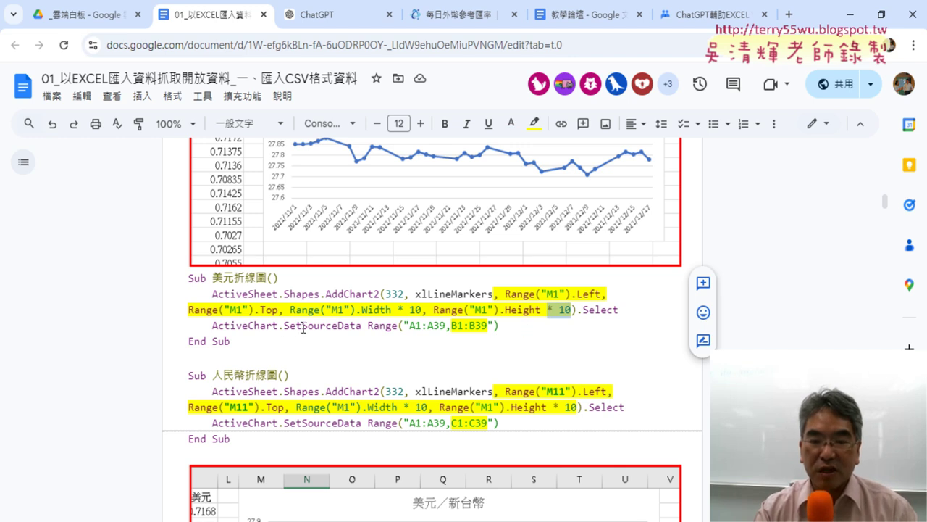
pyautogui.moveTo(302, 325); pyautogui.dragTo(345, 325)
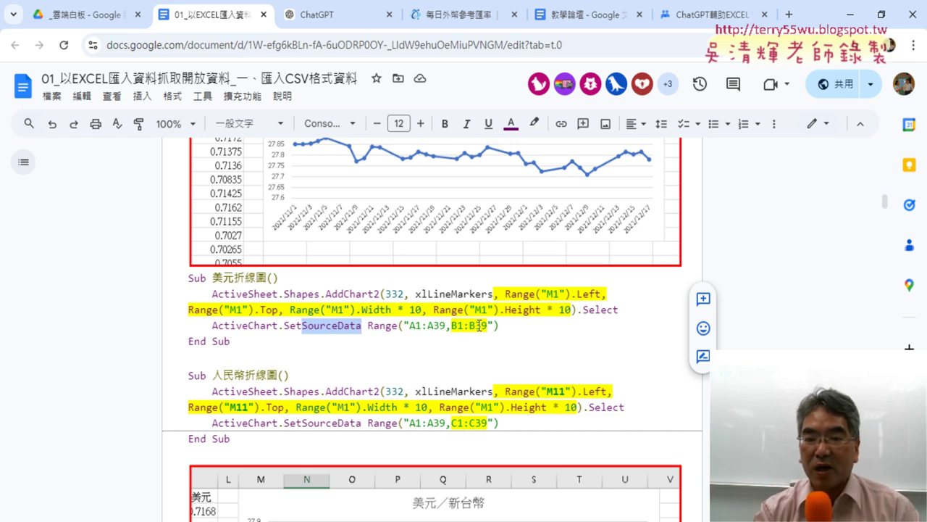
pyautogui.moveTo(445, 325); pyautogui.dragTo(424, 325)
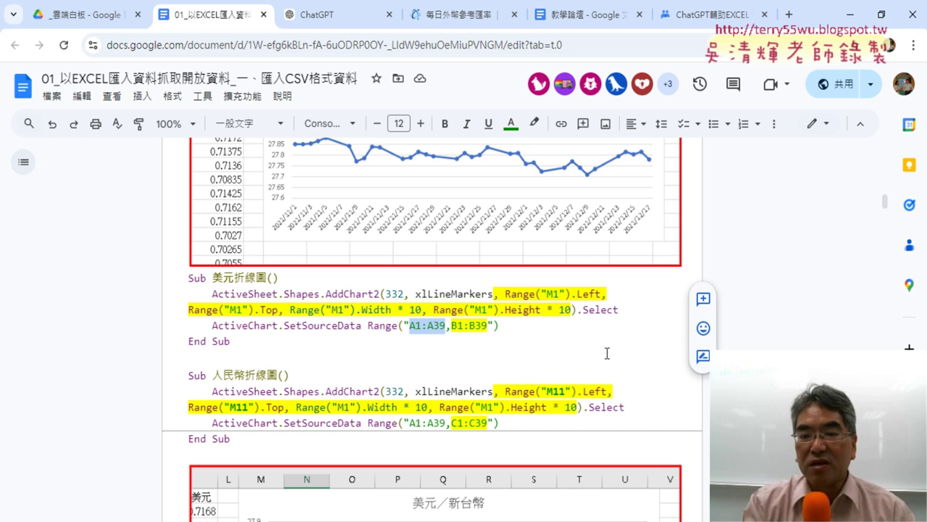
pyautogui.click(447, 326)
pyautogui.moveTo(435, 326); pyautogui.dragTo(446, 325)
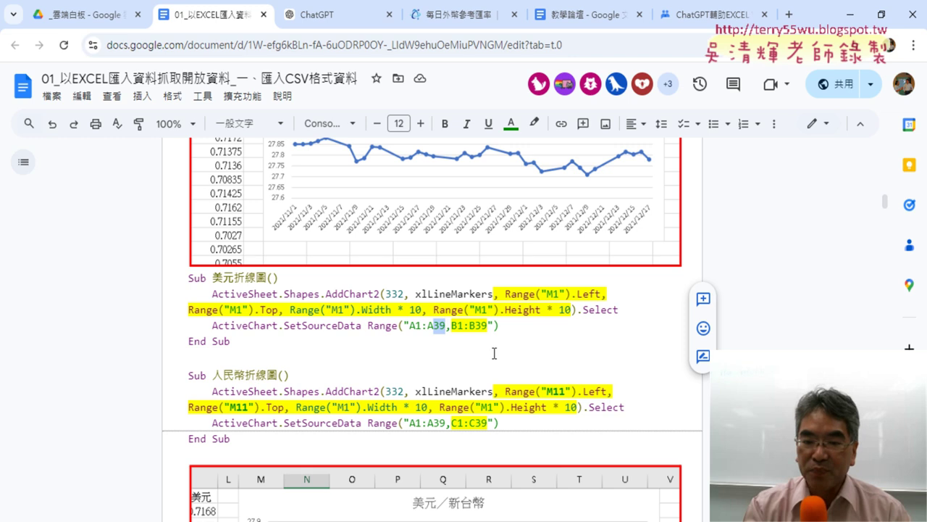
pyautogui.moveTo(226, 516)
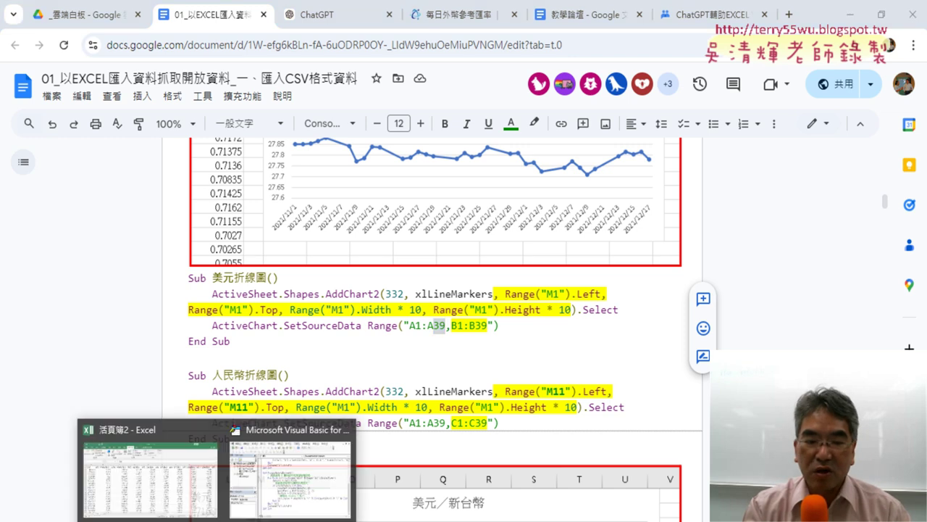
# - Confirm in the workbook that the date data ends at cell A21
pyautogui.click(168, 484)
pyautogui.scroll(-3, 134, 452)
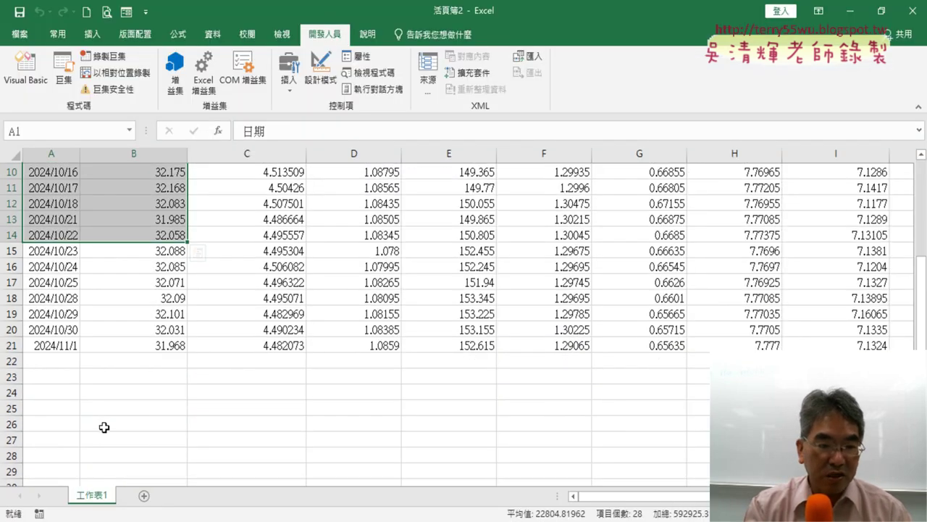
pyautogui.click(48, 346)
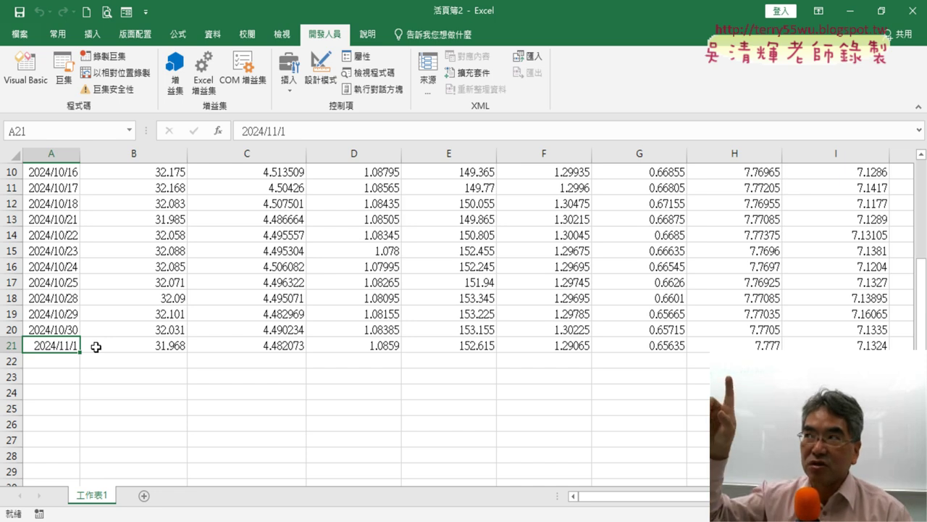
pyautogui.scroll(3, 154, 333)
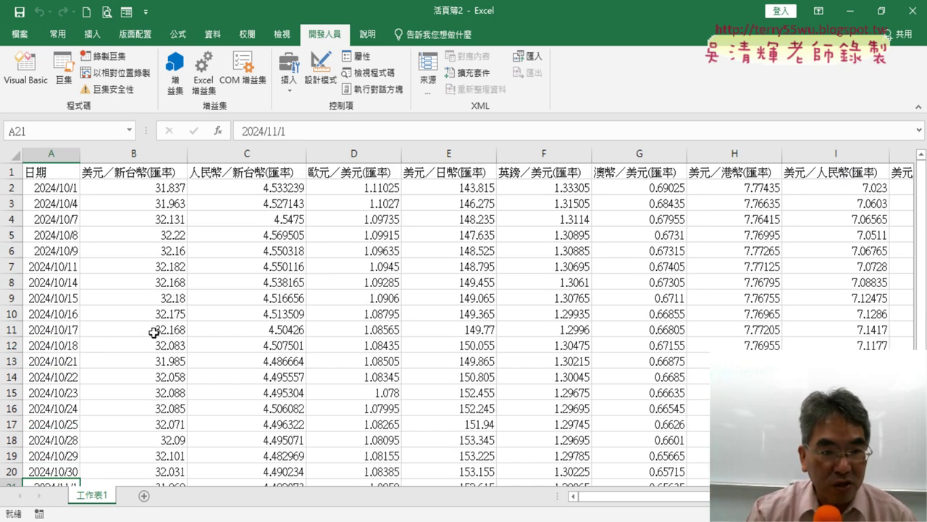
pyautogui.scroll(-3, 153, 333)
pyautogui.scroll(3, 154, 333)
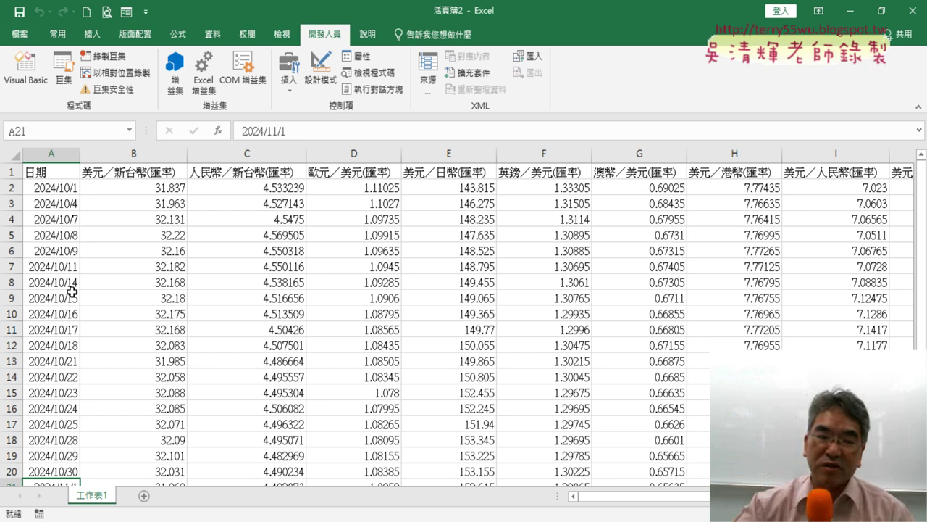
pyautogui.scroll(-2, 80, 295)
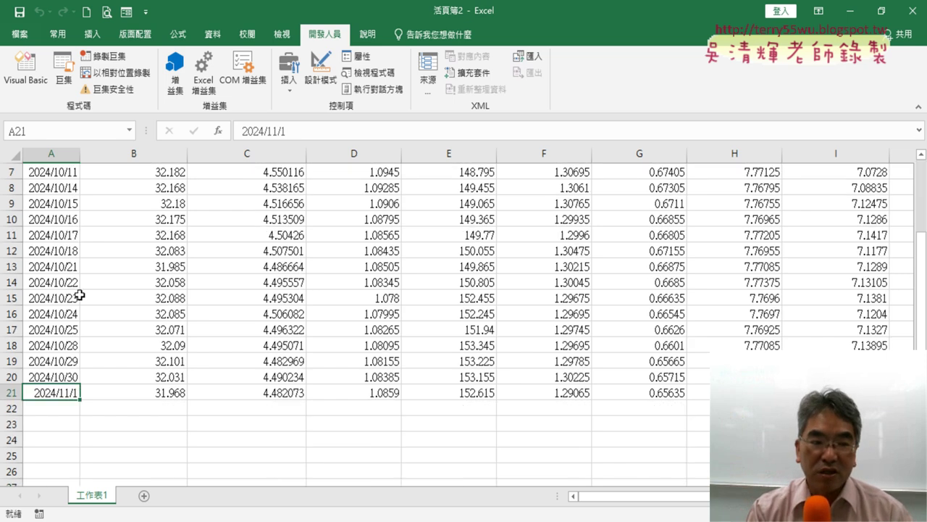
# - Open Module1 in the VBA editor and copy both chart macros from the notes
pyautogui.click(28, 86)
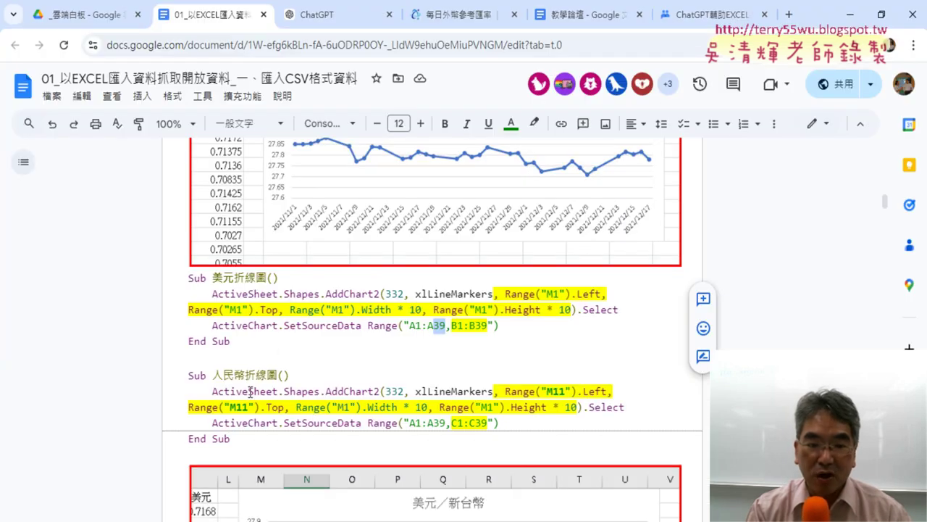
pyautogui.moveTo(230, 439); pyautogui.dragTo(187, 278)
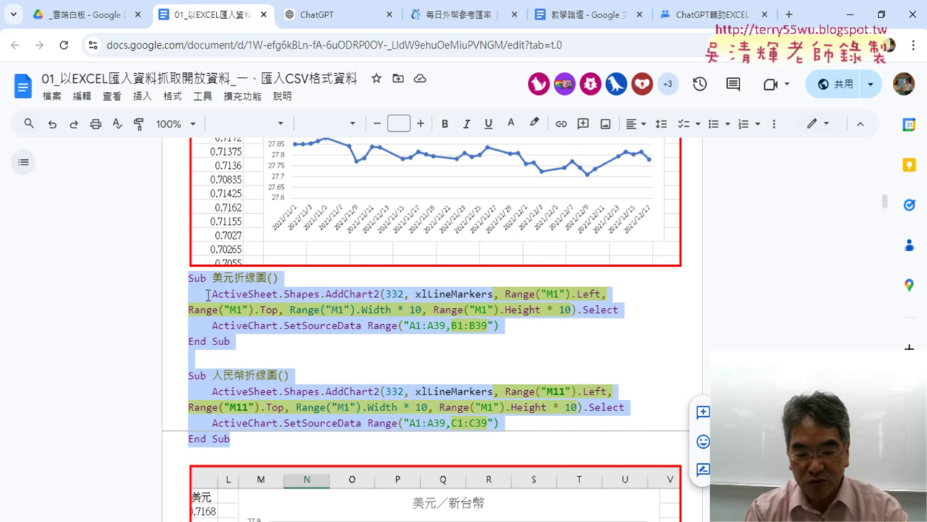
pyautogui.hotkey('alt', 'Tab')
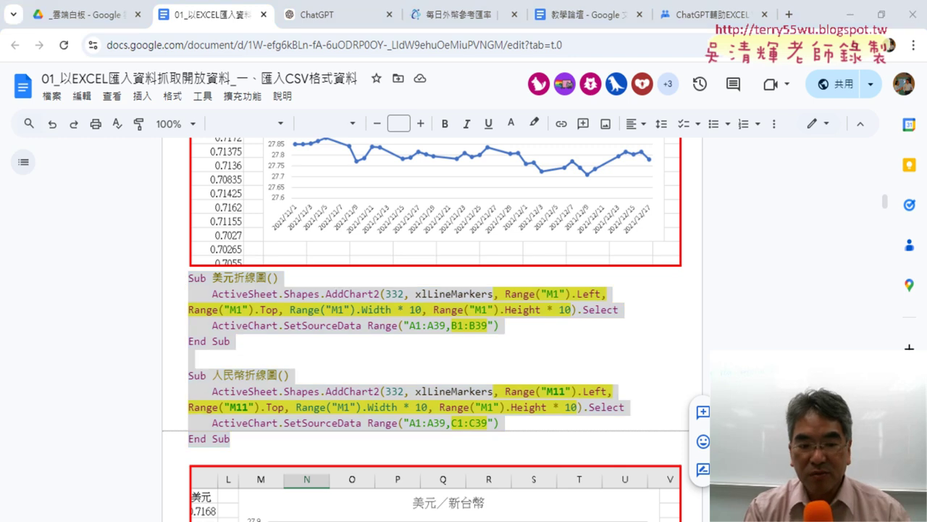
pyautogui.click(329, 415)
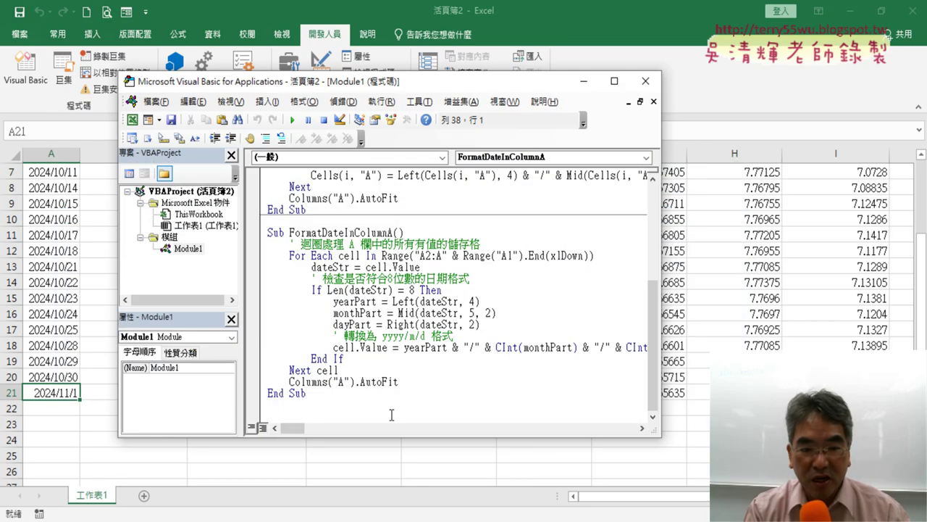
# - Paste both chart macros into Module1 and change 美元折線圖's ranges to A1:A21 and B1:B21
pyautogui.hotkey('ctrl', 'v')
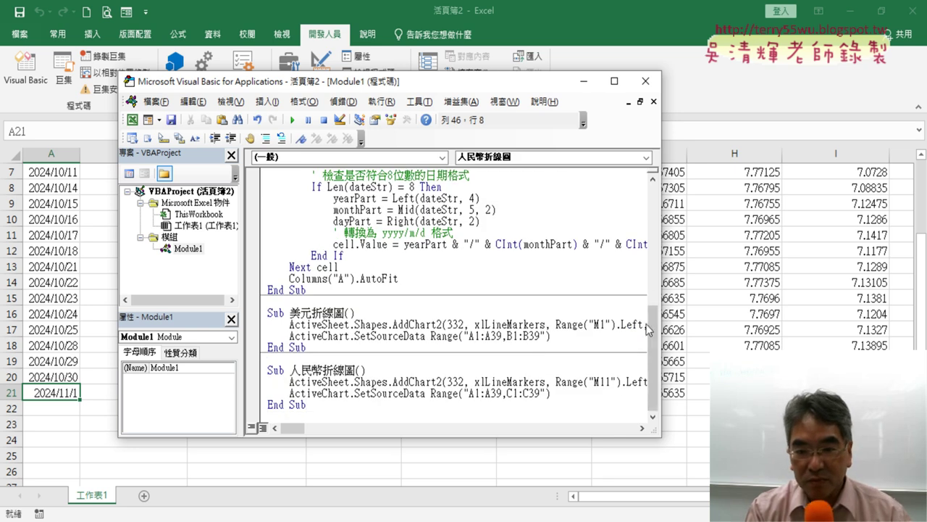
pyautogui.moveTo(661, 326); pyautogui.dragTo(898, 326)
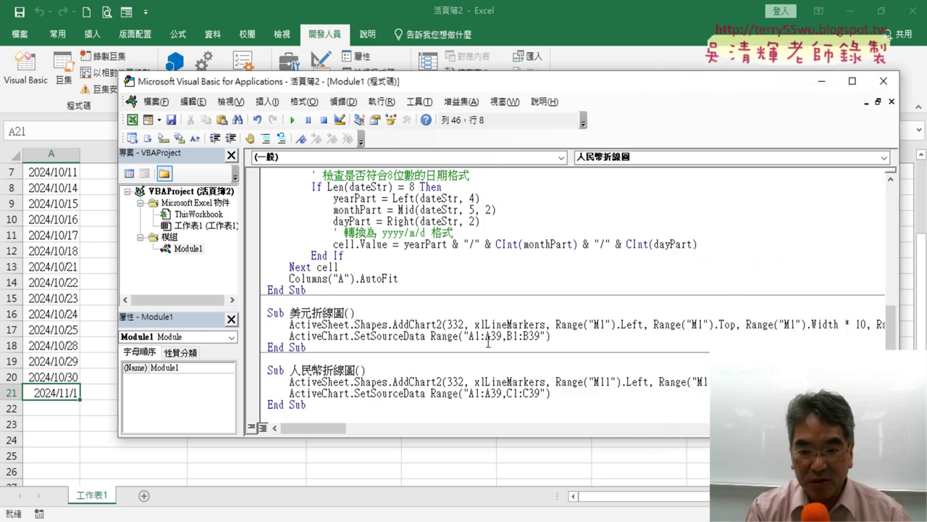
pyautogui.moveTo(491, 337); pyautogui.dragTo(501, 337)
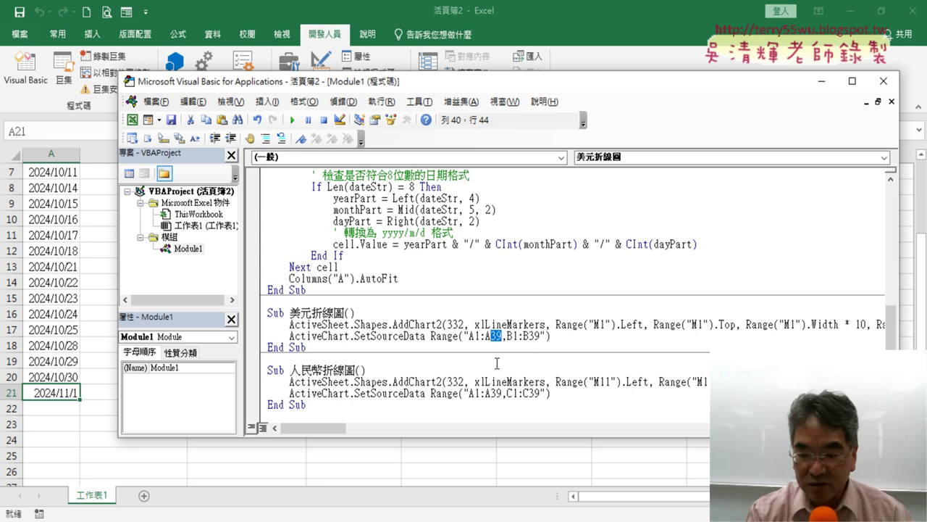
pyautogui.write('21')
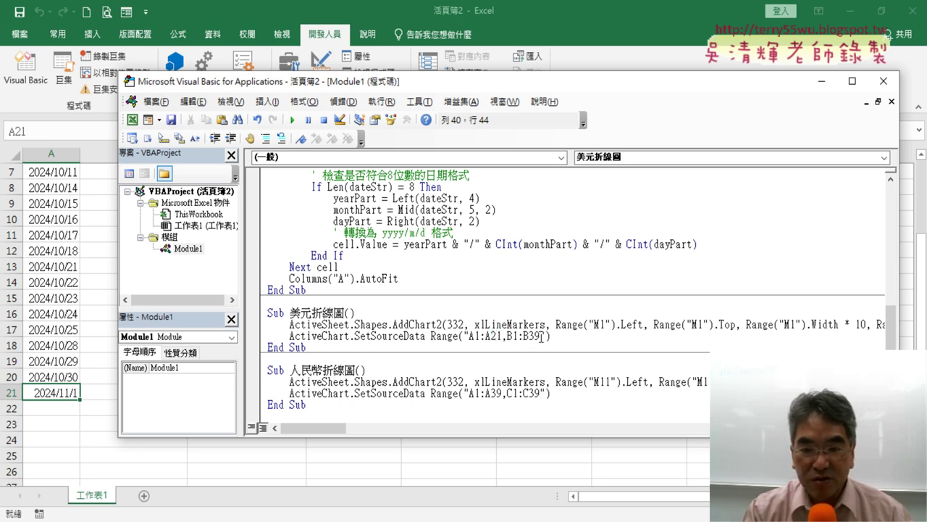
pyautogui.moveTo(541, 337); pyautogui.dragTo(532, 337)
pyautogui.write('2')
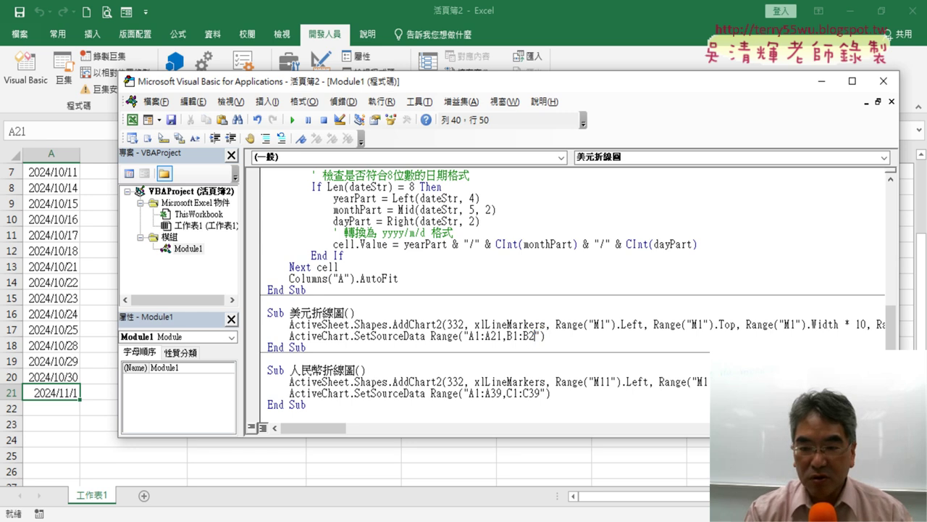
pyautogui.write('1')
# - Change 人民幣折線圖's source ranges to A1:A21 and C1:C21
pyautogui.moveTo(546, 395); pyautogui.dragTo(533, 395)
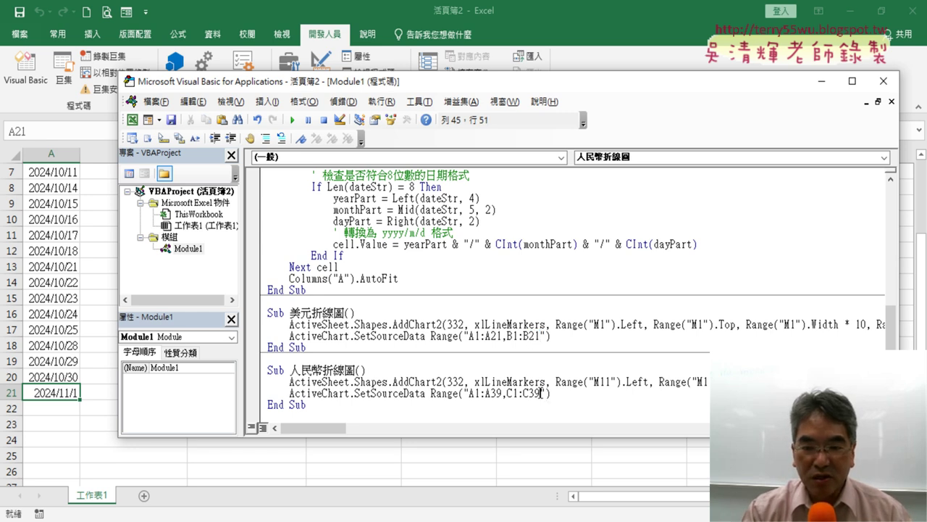
pyautogui.write('21')
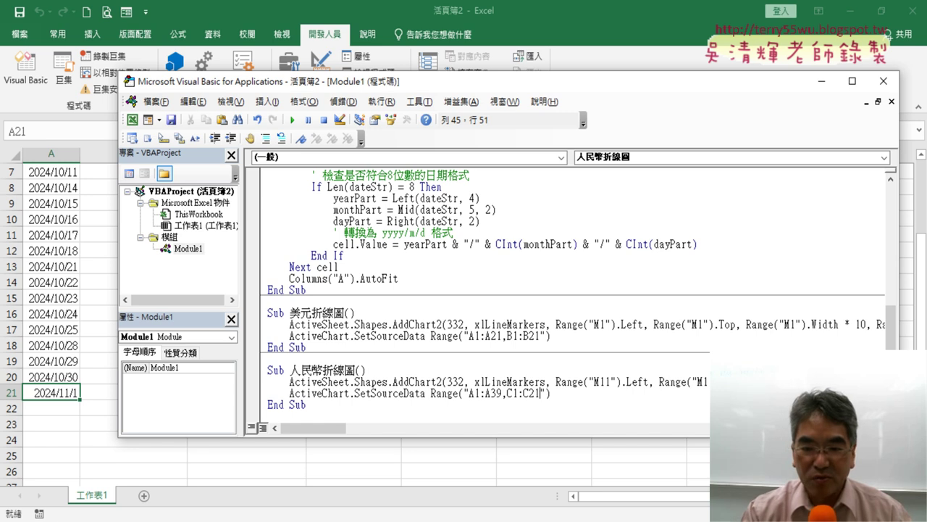
pyautogui.moveTo(501, 392); pyautogui.dragTo(495, 393)
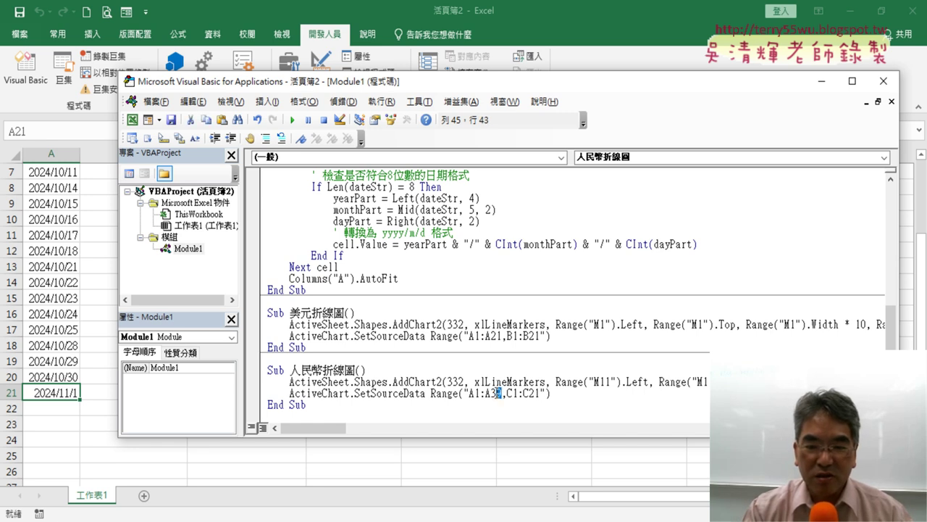
pyautogui.write('21')
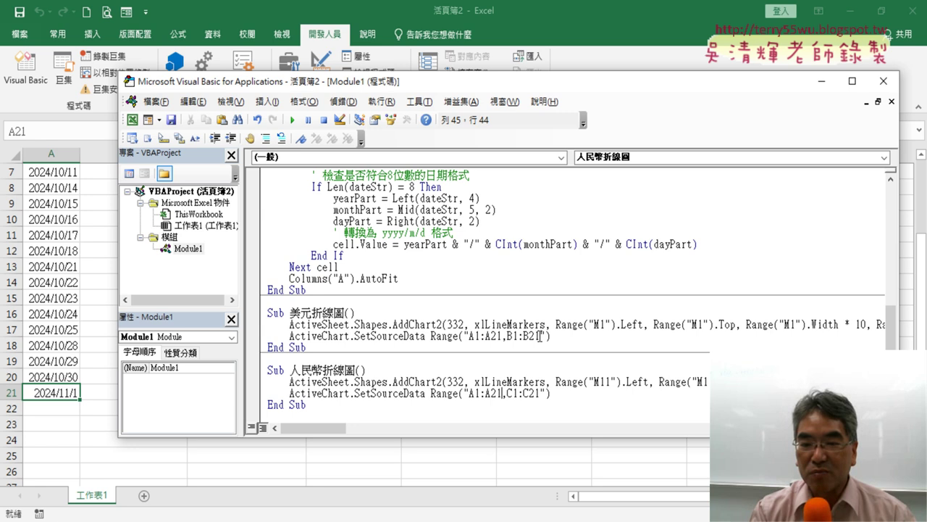
pyautogui.moveTo(541, 336); pyautogui.dragTo(530, 337)
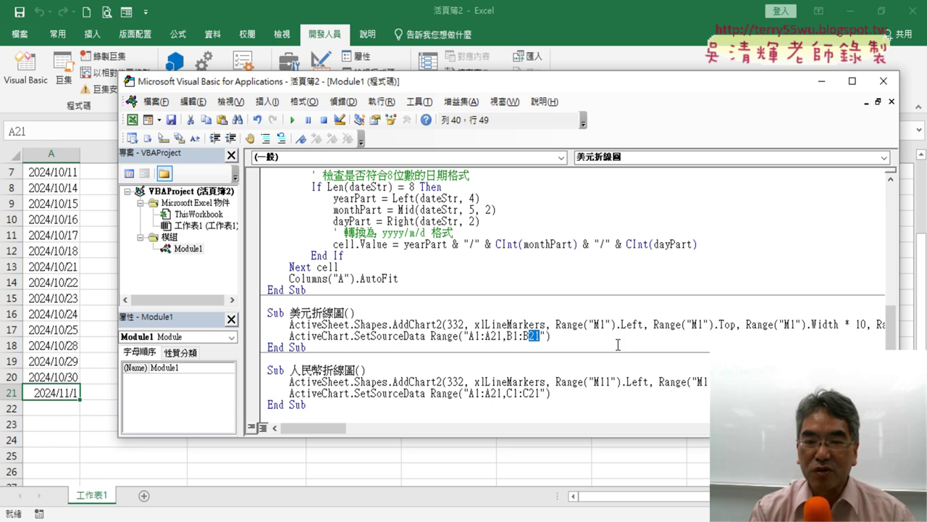
pyautogui.scroll(2, 618, 344)
# - Finish the date loop range with .Row and copy Range("A1").End(xlDown).Row
pyautogui.scroll(2, 618, 344)
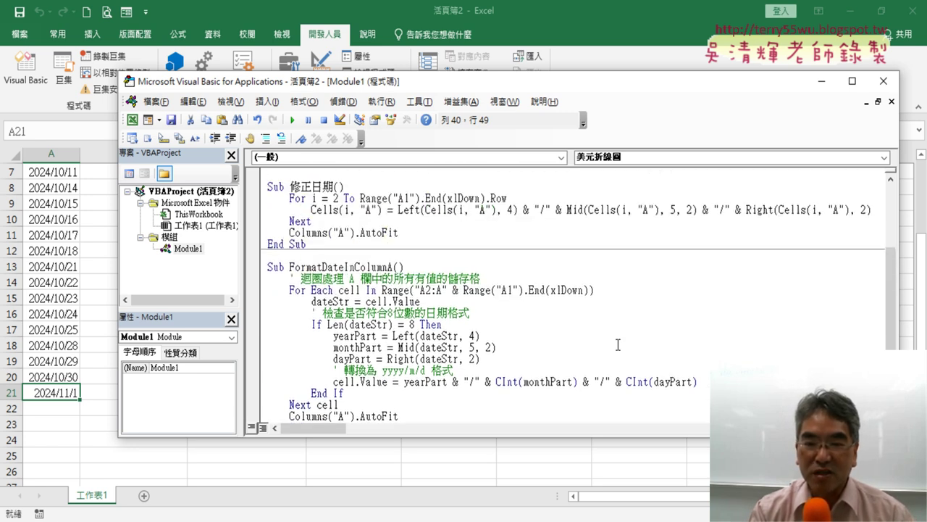
pyautogui.moveTo(464, 290); pyautogui.dragTo(582, 290)
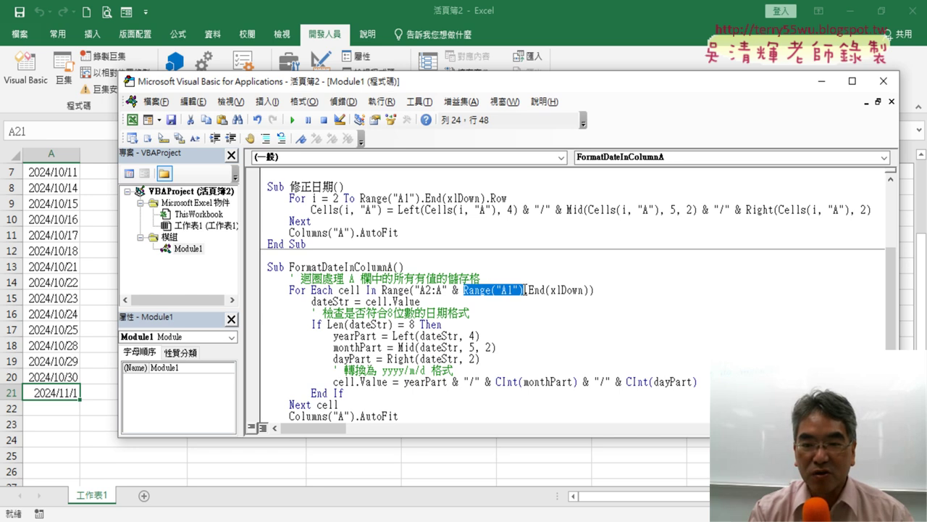
pyautogui.click(589, 290)
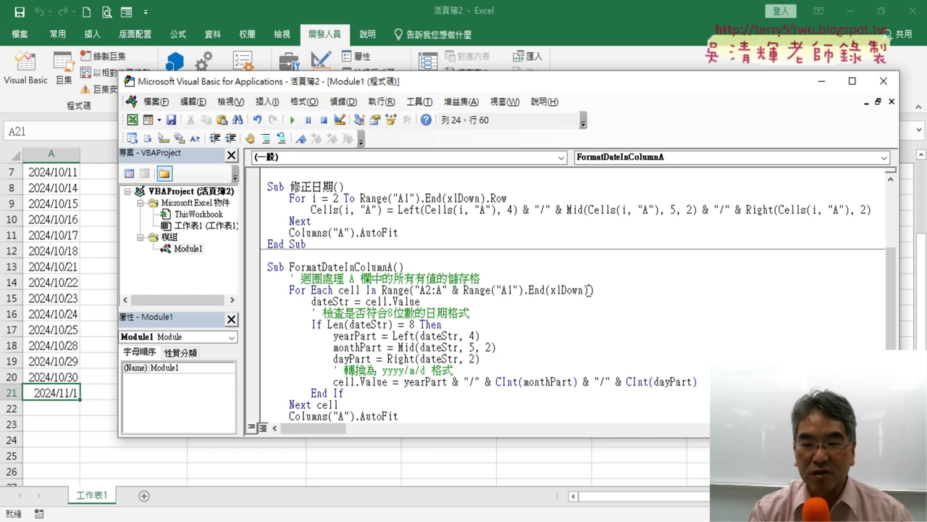
pyautogui.write('.')
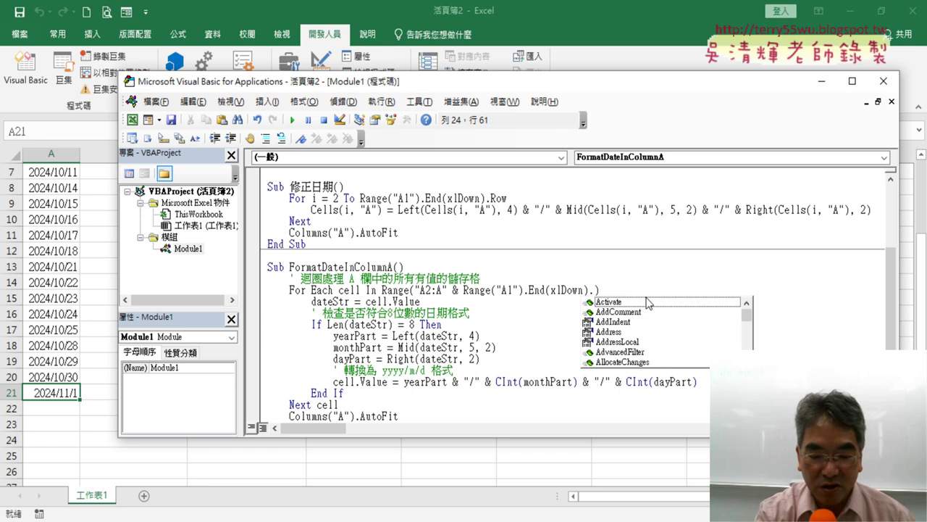
pyautogui.write('row')
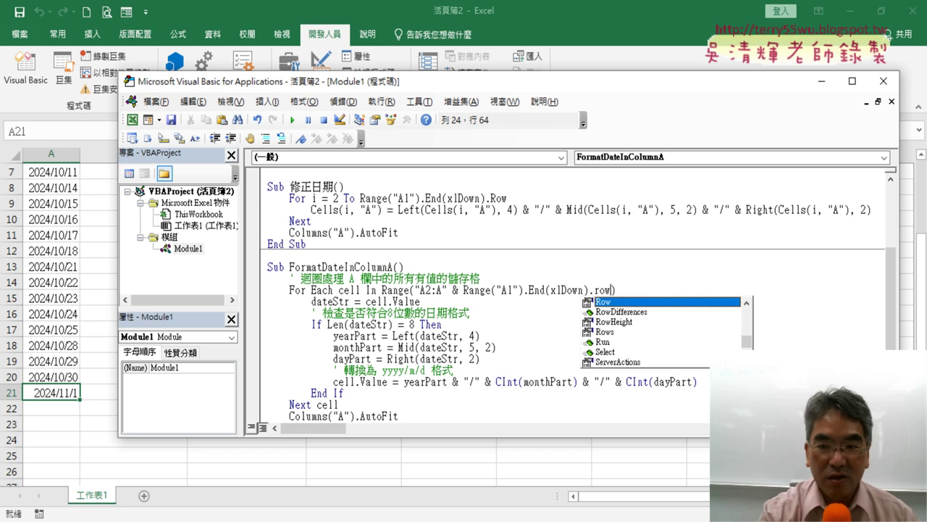
pyautogui.doubleClick(608, 303)
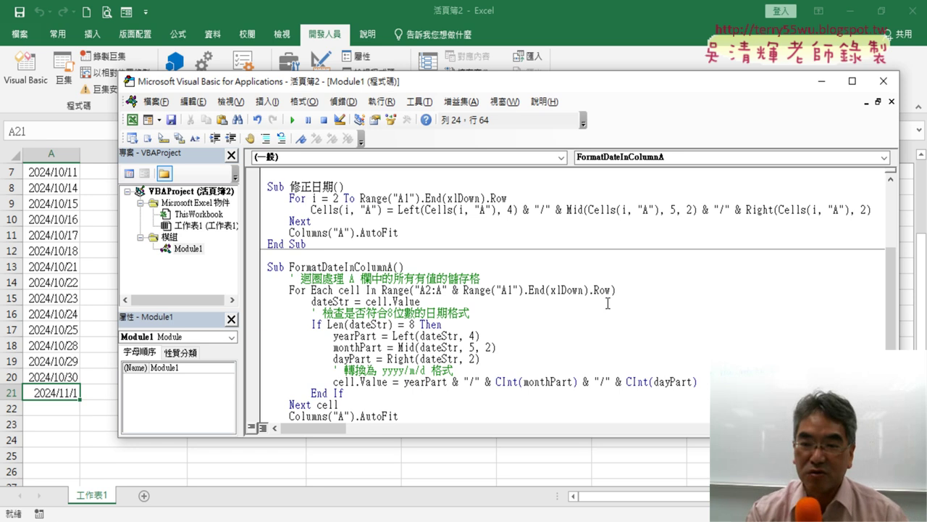
pyautogui.moveTo(613, 291); pyautogui.dragTo(602, 291)
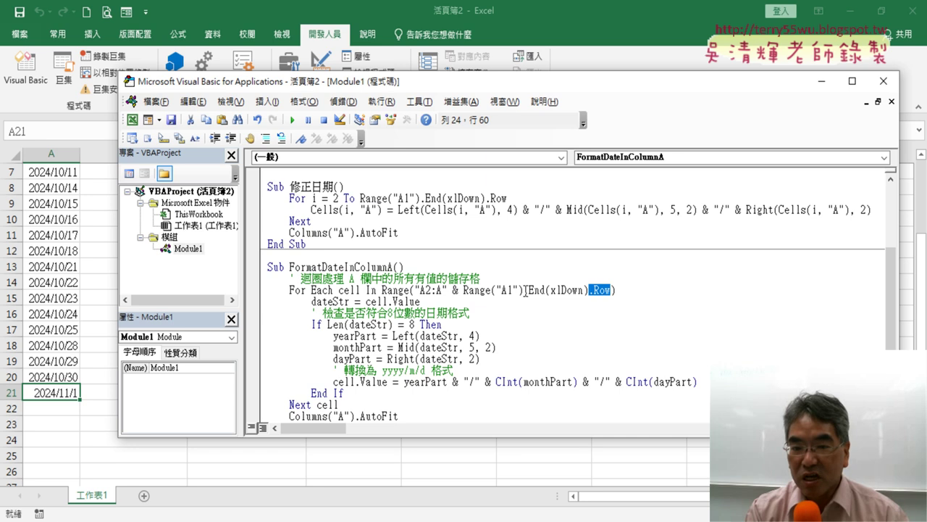
pyautogui.moveTo(525, 291)
pyautogui.mouseDown()
pyautogui.moveTo(589, 287)
pyautogui.moveTo(464, 290)
pyautogui.mouseUp()
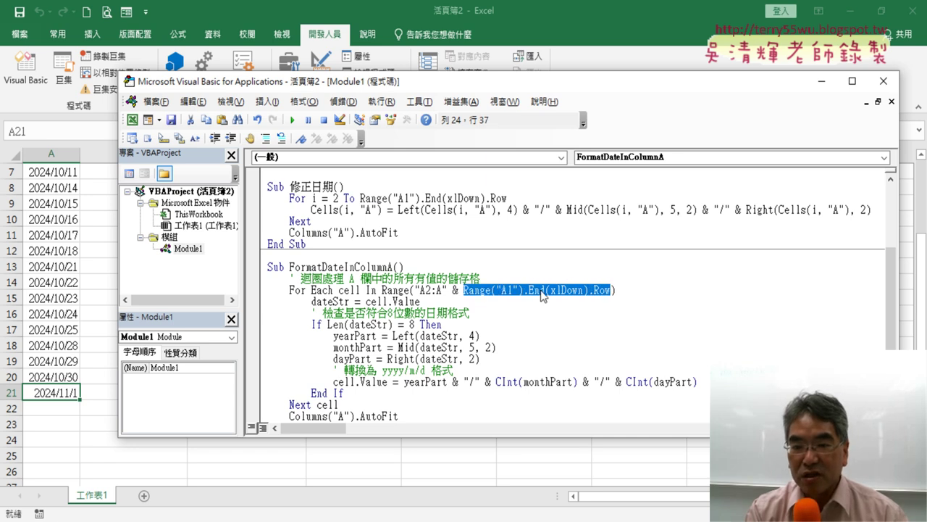
pyautogui.rightClick(539, 292)
pyautogui.click(610, 72)
# - Add r = Range("A1").End(xlDown).Row as the first line of 美元折線圖
pyautogui.scroll(-4, 634, 373)
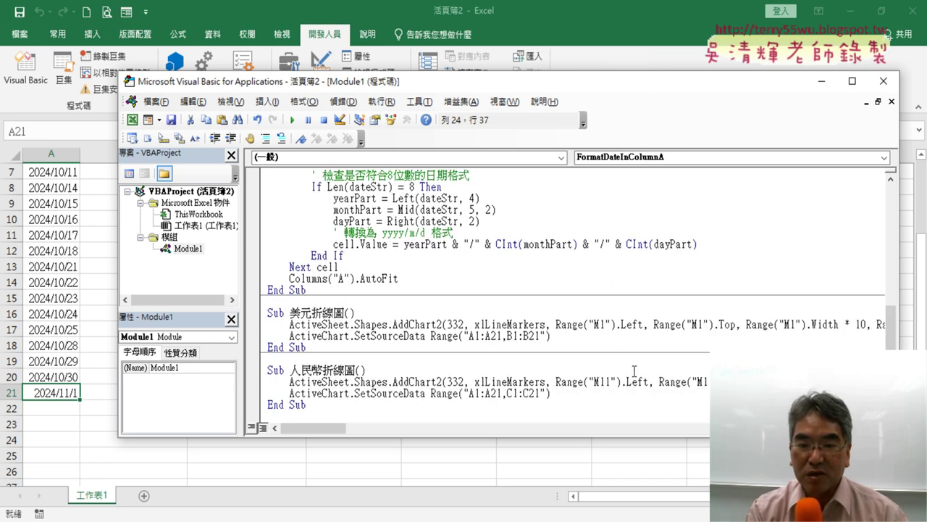
pyautogui.click(403, 317)
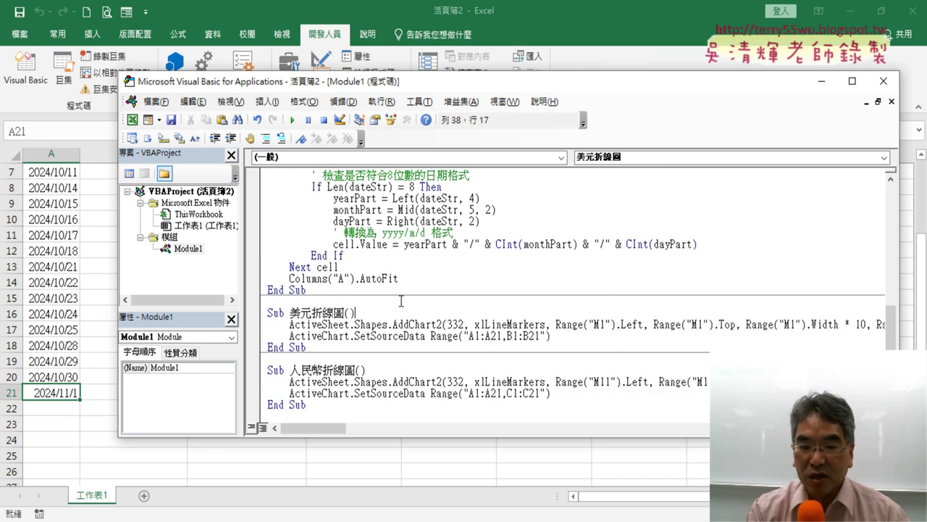
pyautogui.press('Return')
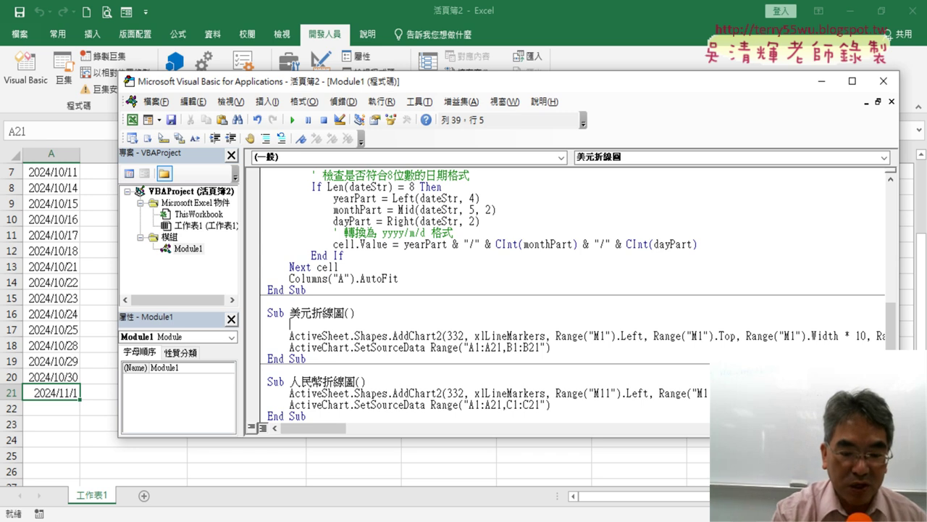
pyautogui.write('r')
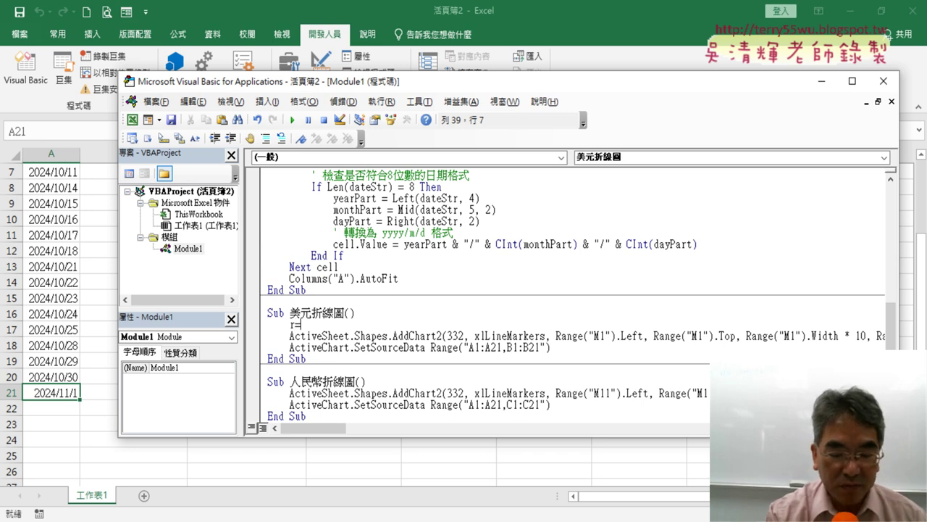
pyautogui.write('=Range("A1").End(xlDown).Row')
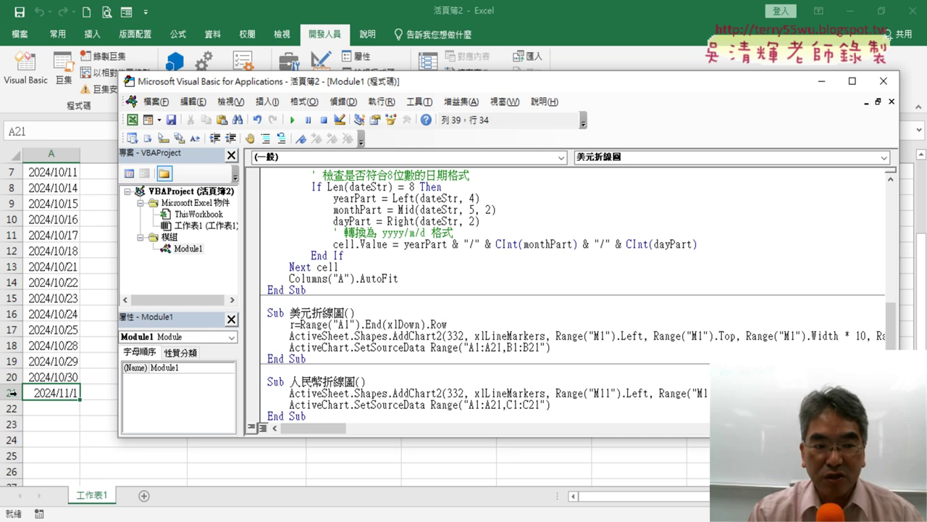
pyautogui.moveTo(449, 325); pyautogui.dragTo(304, 324)
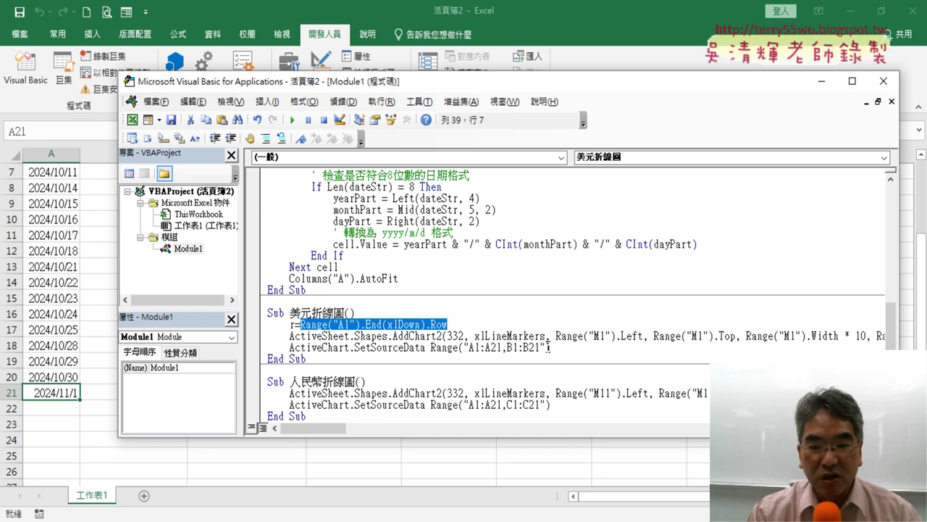
pyautogui.click(497, 348)
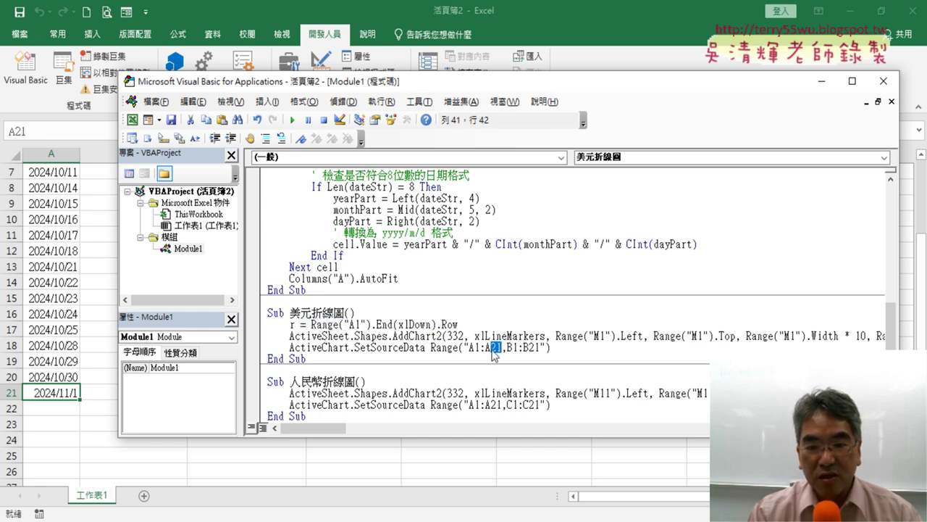
# - Replace the A1:A21 part of the source range with "A1:A" & r concatenation
pyautogui.moveTo(544, 349); pyautogui.dragTo(532, 349)
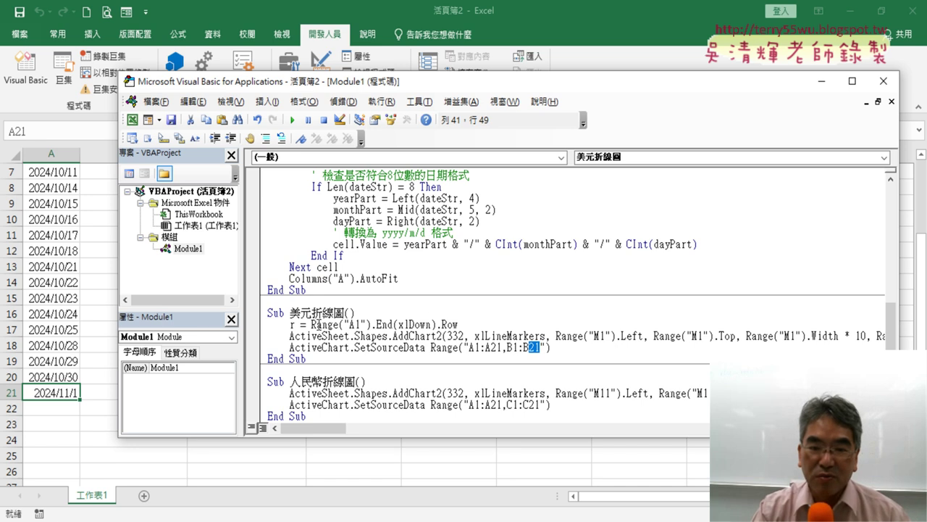
pyautogui.moveTo(502, 348); pyautogui.dragTo(491, 347)
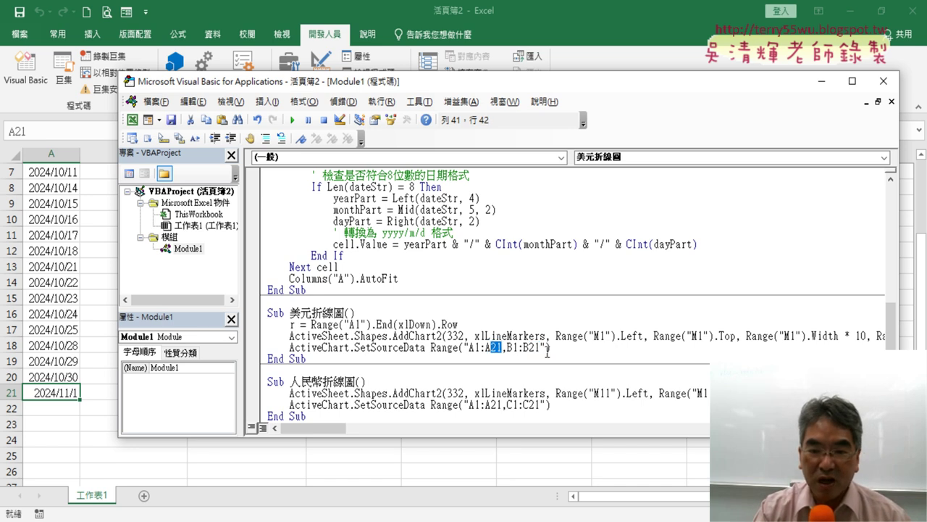
pyautogui.write('r')
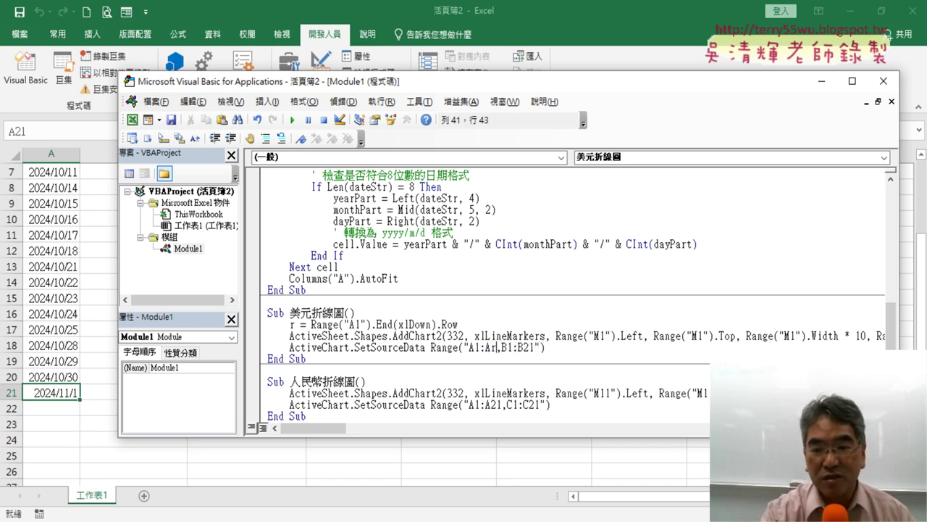
pyautogui.hotkey('ctrl', 'z')
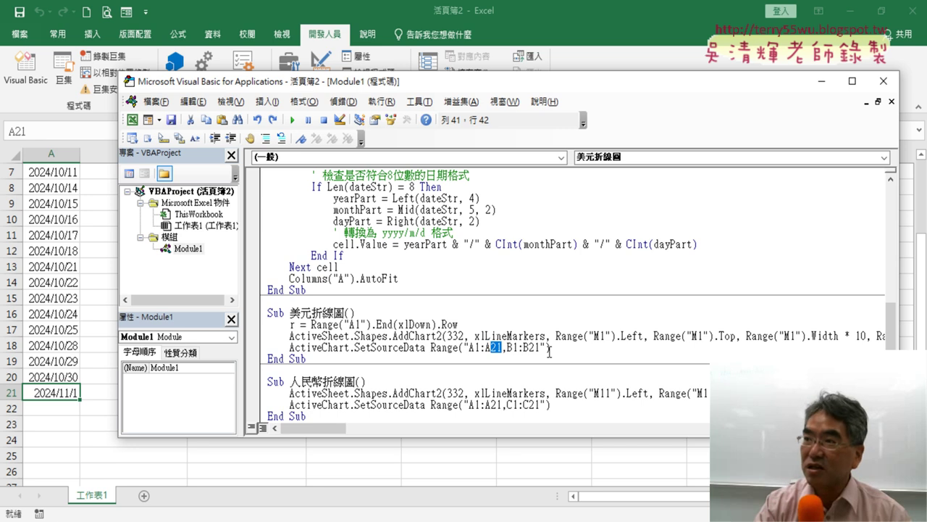
pyautogui.write('"A1:A"')
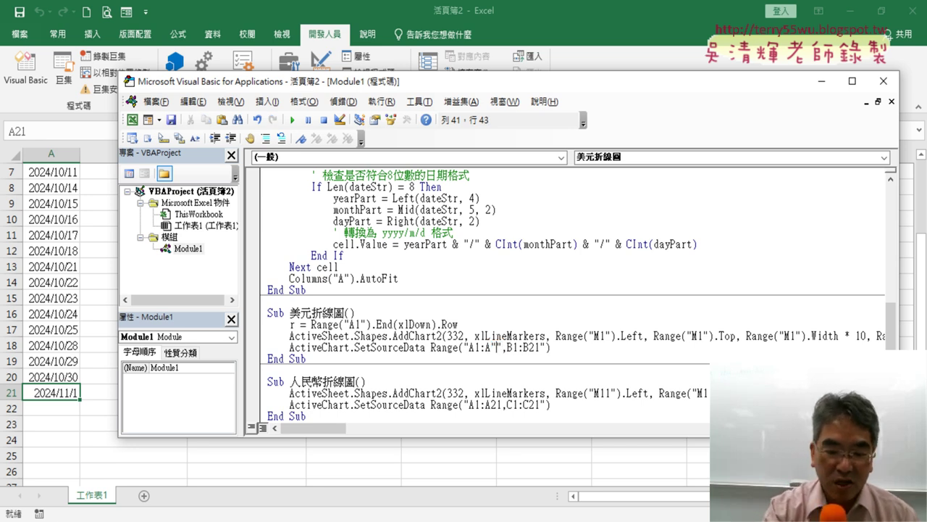
pyautogui.write('&')
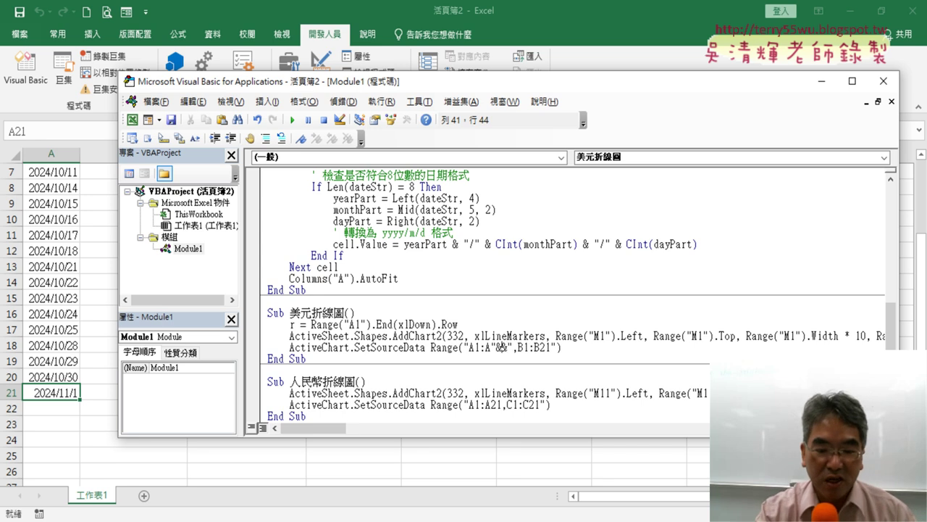
pyautogui.write('r&')
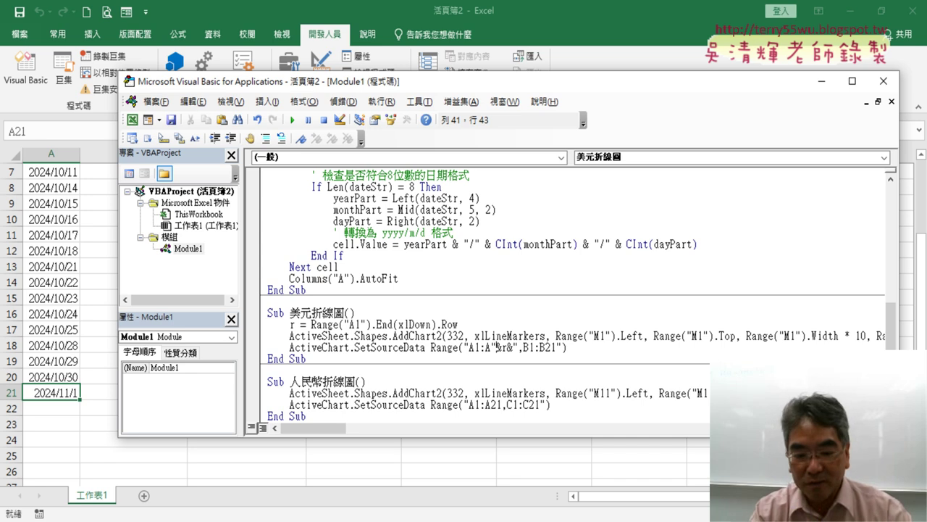
pyautogui.press('space')
pyautogui.press('Right')
pyautogui.press('space')
pyautogui.press('Right')
pyautogui.press('space')
pyautogui.press('Right')
pyautogui.press('space')
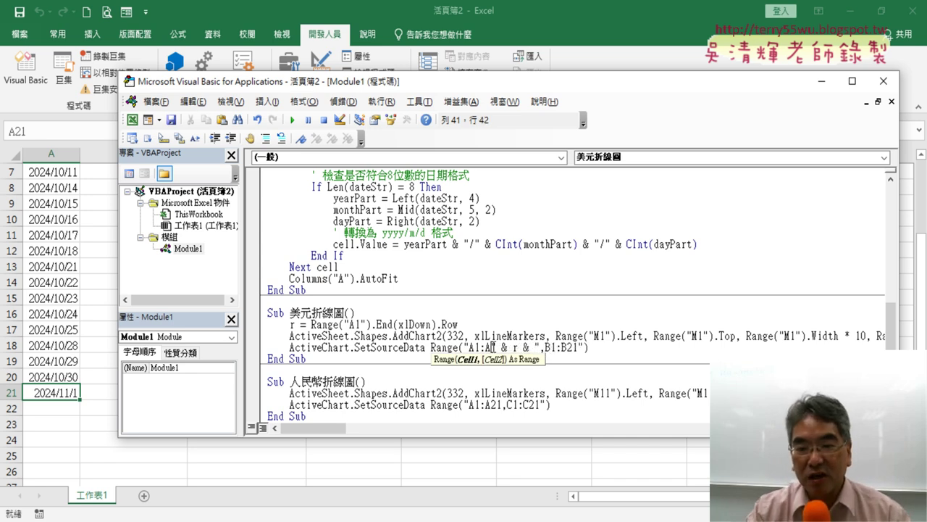
pyautogui.moveTo(492, 347); pyautogui.dragTo(536, 347)
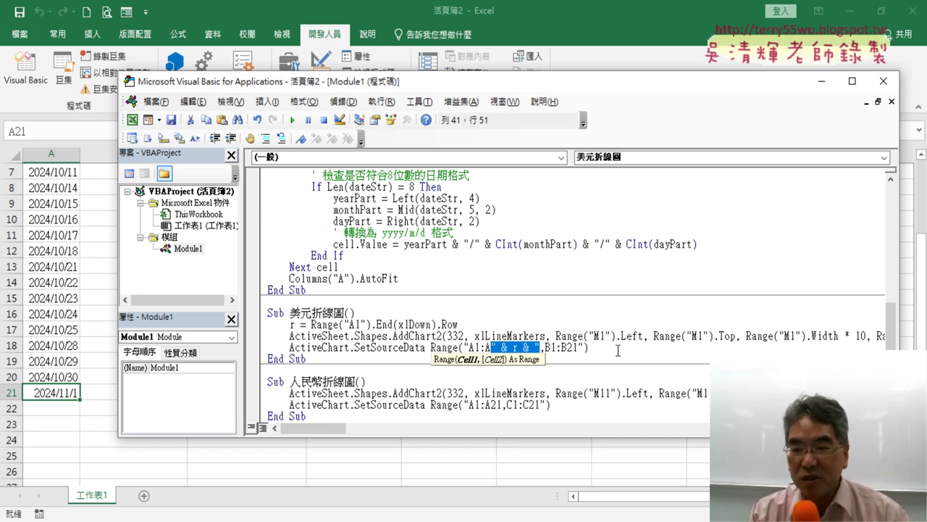
# - Replace the 21 after B1:B with & r so the range ends ",B1:B" & r)
pyautogui.moveTo(580, 347); pyautogui.dragTo(568, 347)
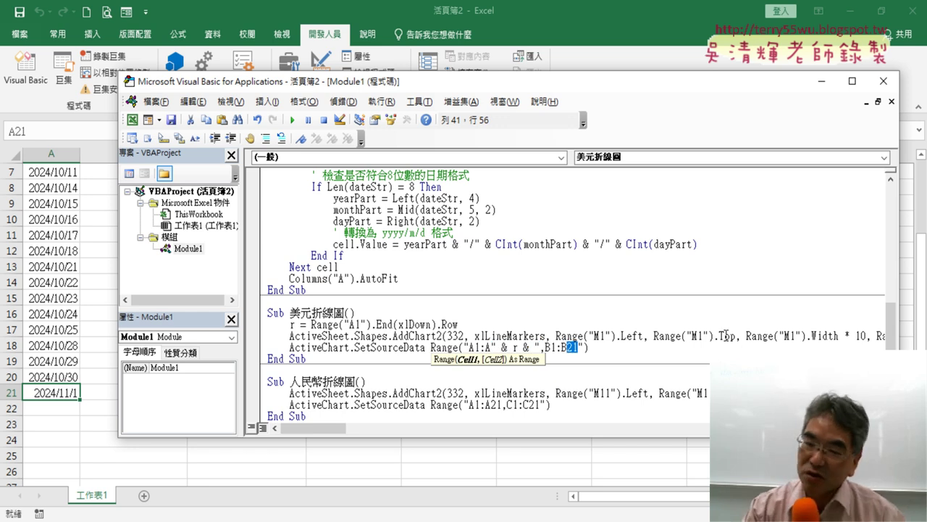
pyautogui.moveTo(578, 347); pyautogui.dragTo(588, 347)
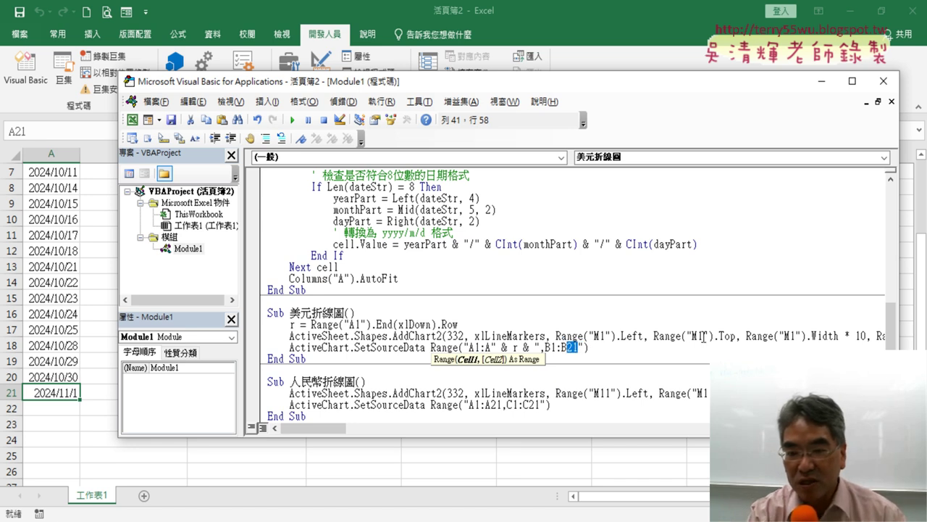
pyautogui.press('BackSpace')
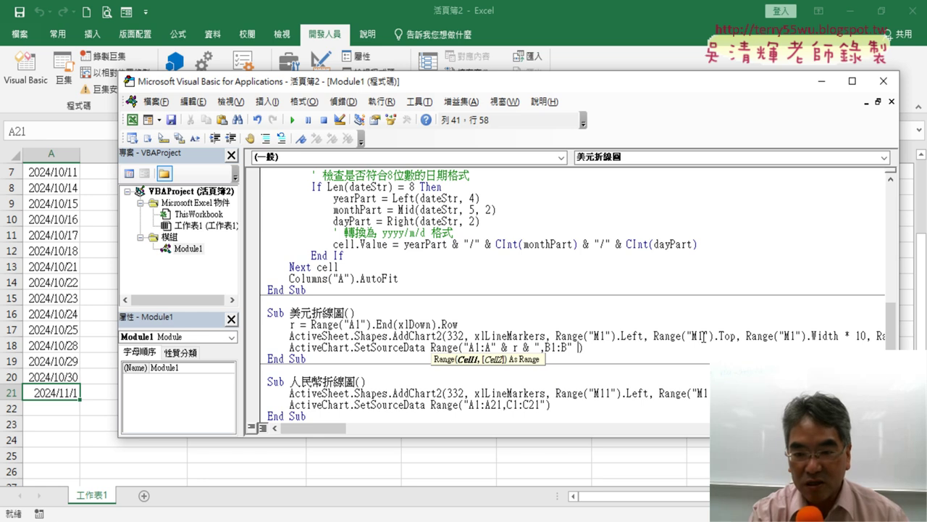
pyautogui.write('&')
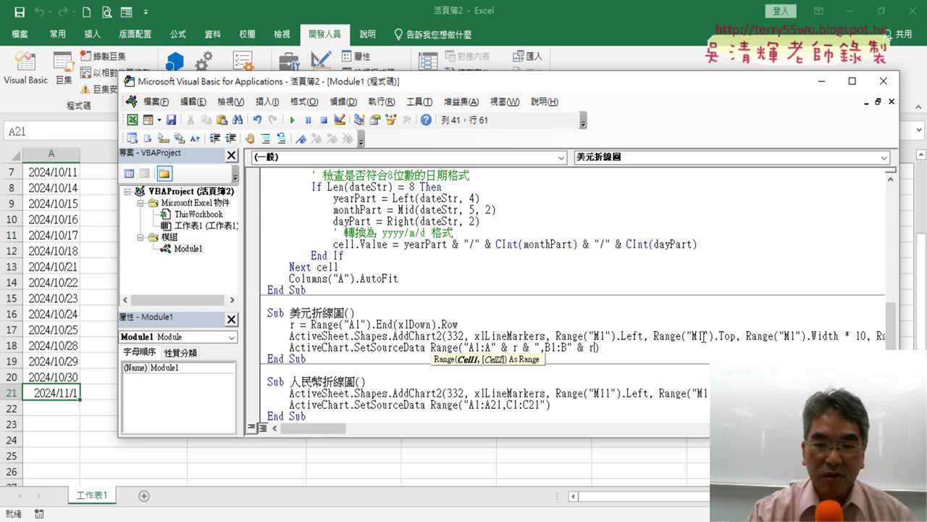
pyautogui.write(' r)')
pyautogui.click(670, 286)
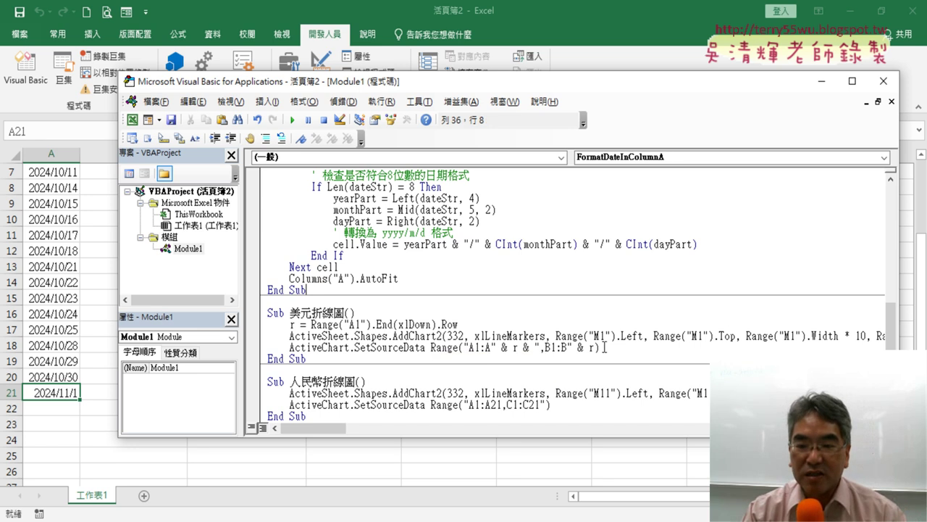
pyautogui.moveTo(604, 347); pyautogui.dragTo(497, 348)
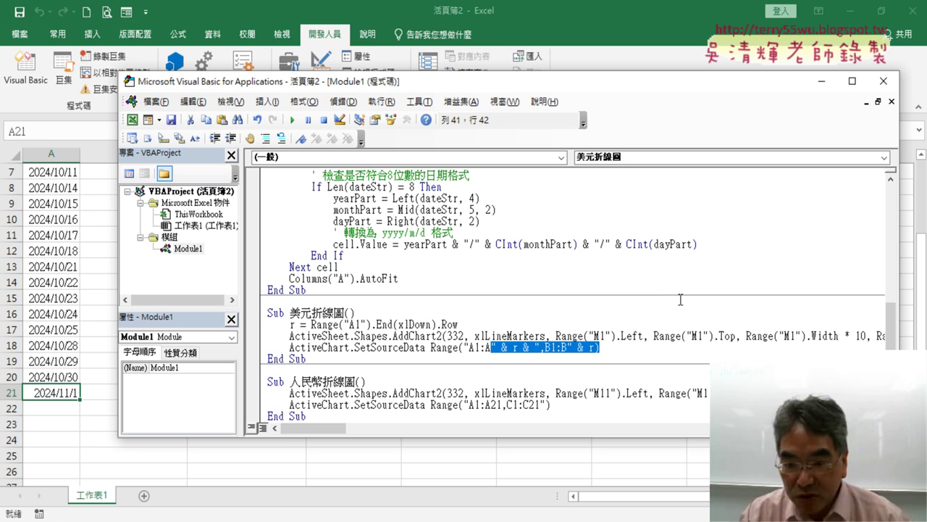
pyautogui.click(646, 298)
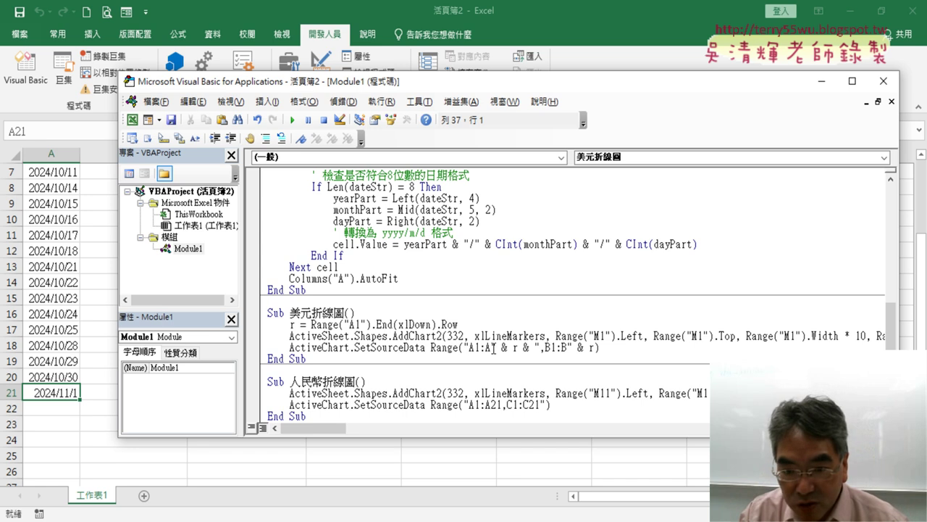
pyautogui.moveTo(491, 347); pyautogui.dragTo(537, 350)
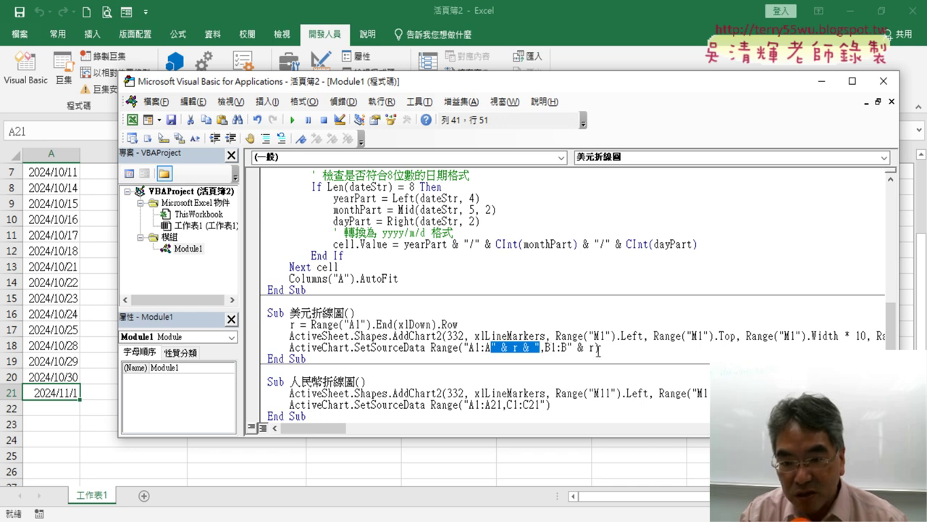
pyautogui.moveTo(596, 349); pyautogui.dragTo(577, 349)
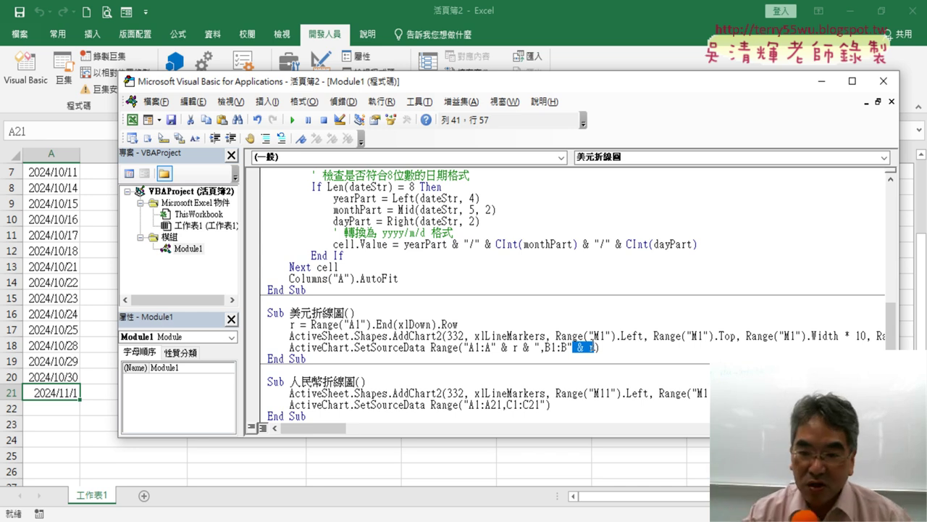
# - Paste " & r & " over the 21 in 人民幣折線圖's A1:A21 reference
pyautogui.click(499, 406)
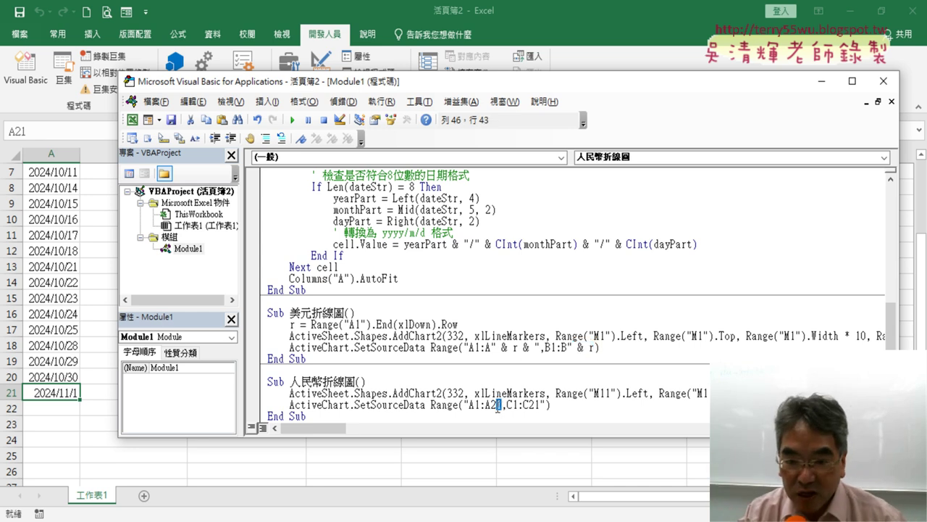
pyautogui.moveTo(492, 348); pyautogui.dragTo(540, 348)
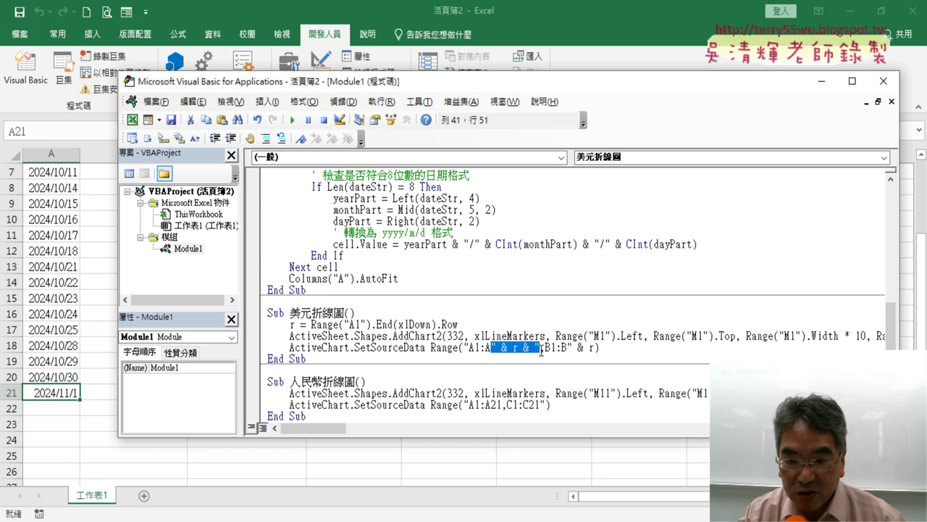
pyautogui.rightClick(494, 349)
pyautogui.click(548, 129)
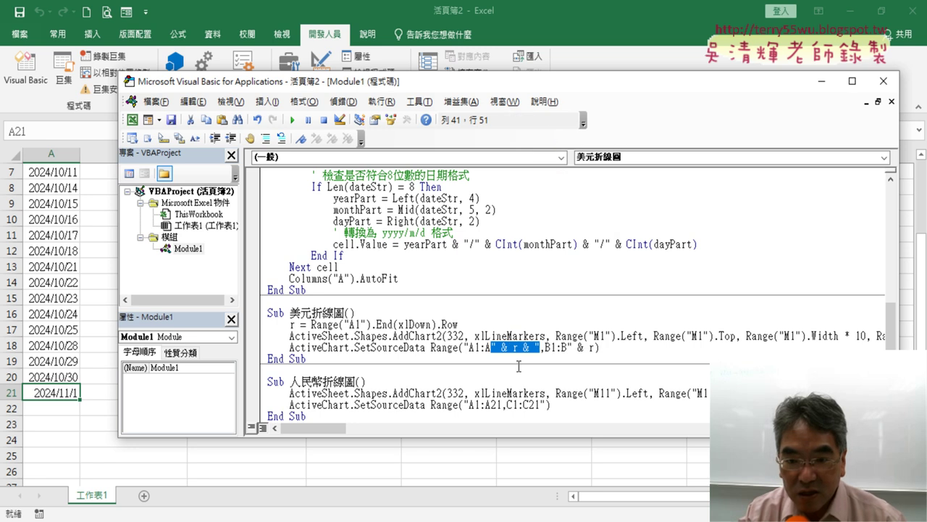
pyautogui.moveTo(502, 404); pyautogui.dragTo(497, 404)
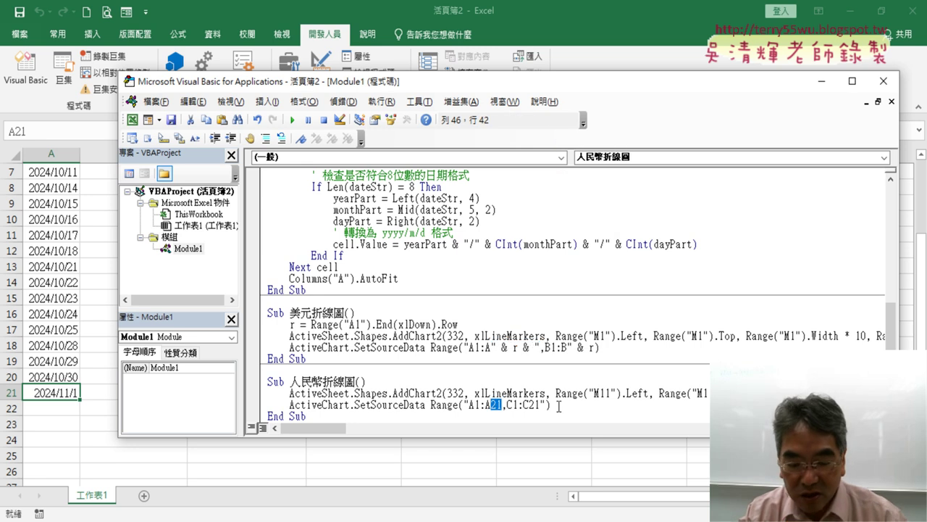
pyautogui.write('" & r & "')
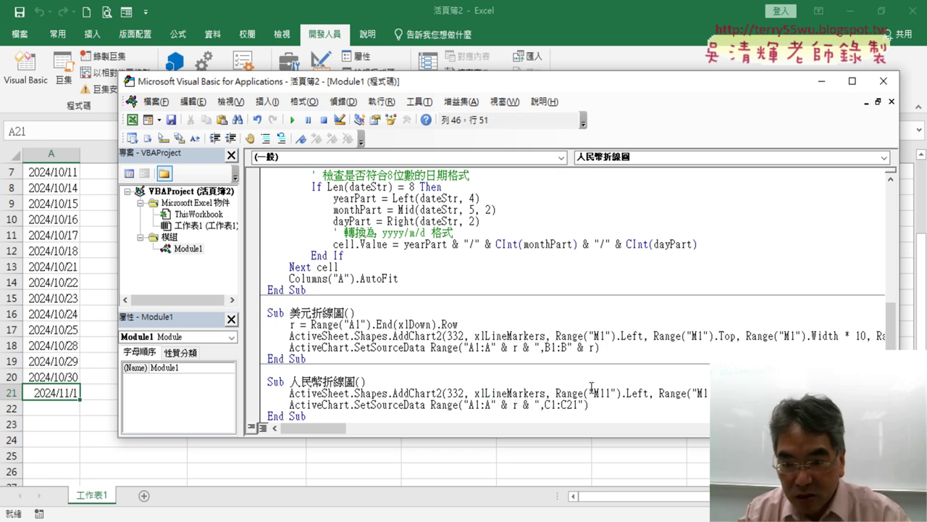
# - Replace the 21 after C1:C with & r, matching 美元折線圖's dynamic range
pyautogui.moveTo(580, 405); pyautogui.dragTo(572, 405)
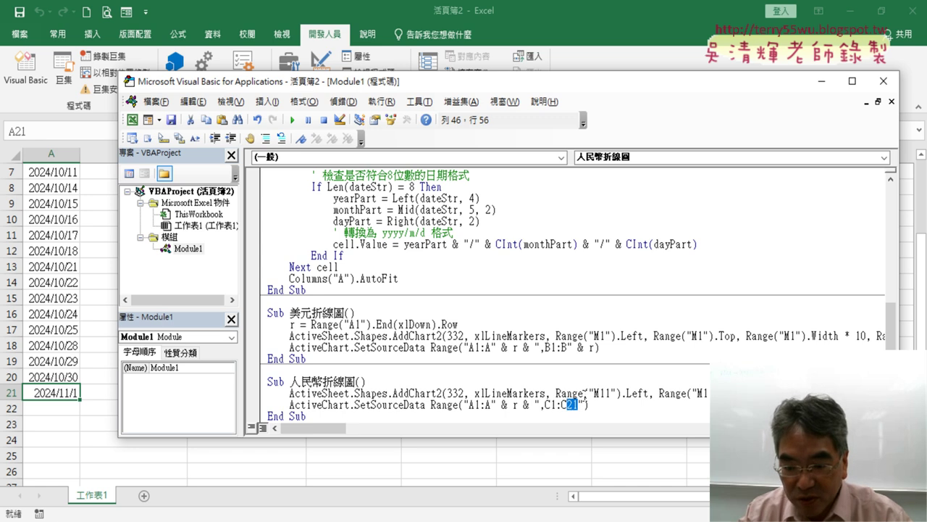
pyautogui.press('BackSpace')
pyautogui.write('& ')
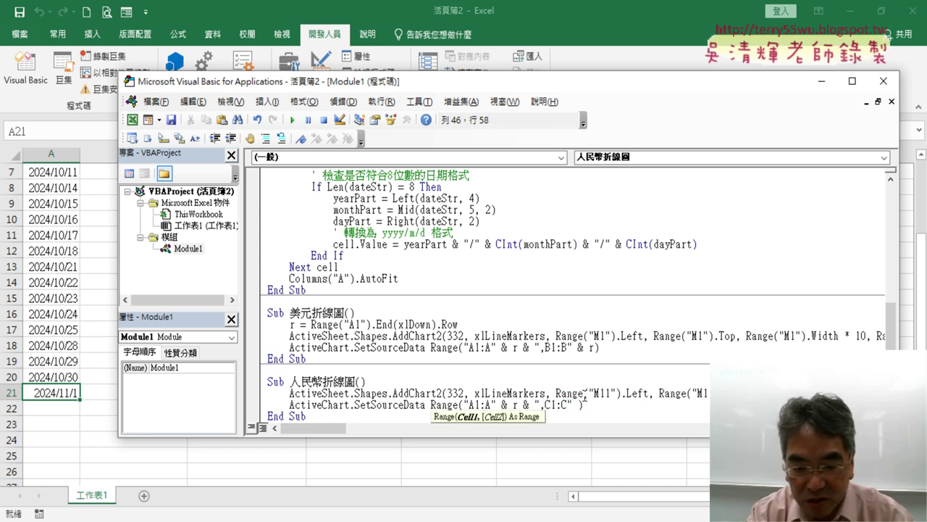
pyautogui.write('r')
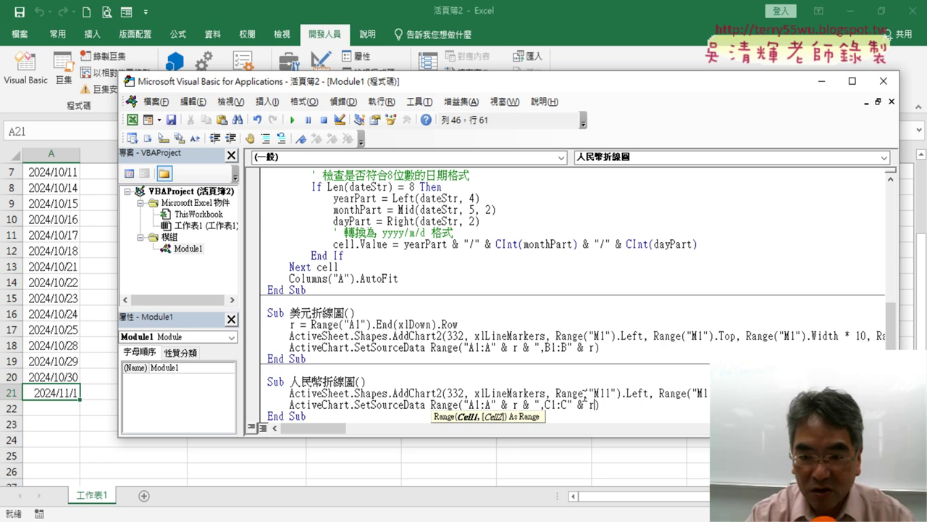
pyautogui.click(605, 324)
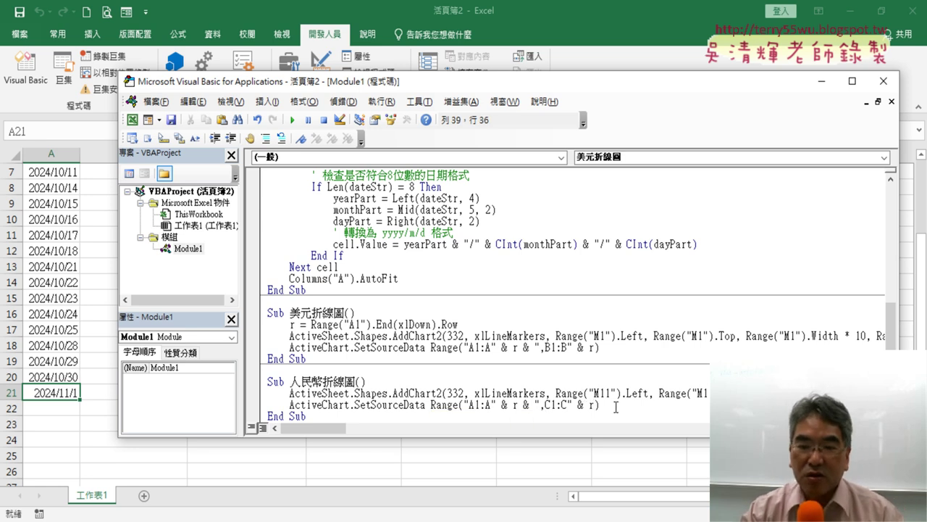
pyautogui.scroll(-1, 610, 407)
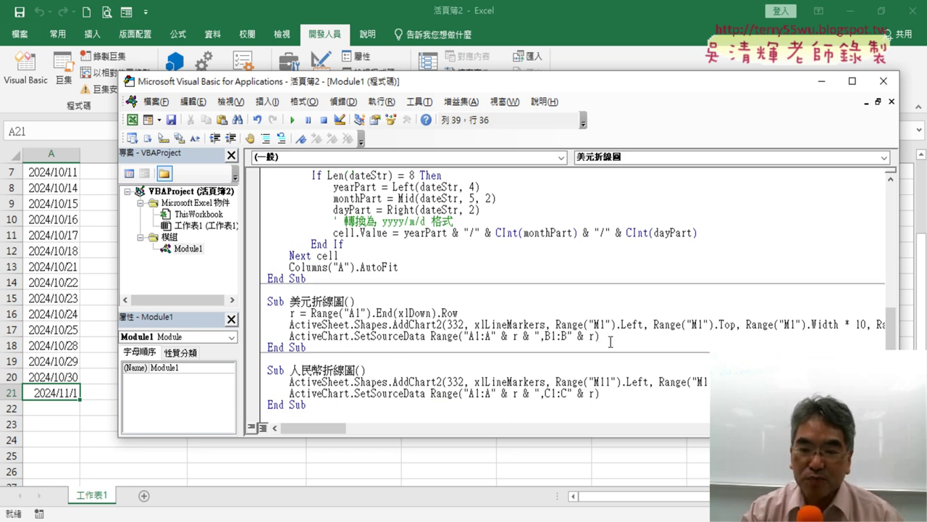
pyautogui.moveTo(610, 342); pyautogui.dragTo(476, 339)
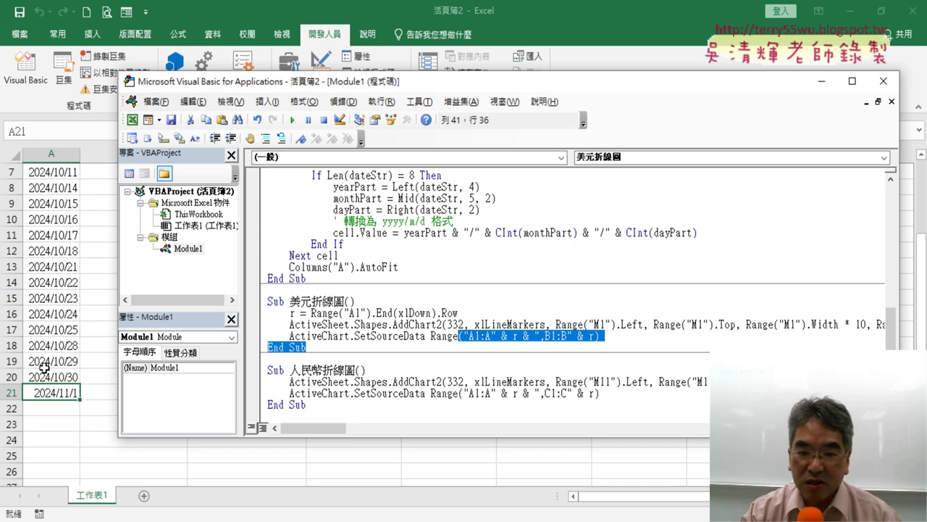
# - Insert r = Range("A1").End(xlDown).Row on a new line under Sub 人民幣折線圖()
pyautogui.click(402, 369)
pyautogui.press('Return')
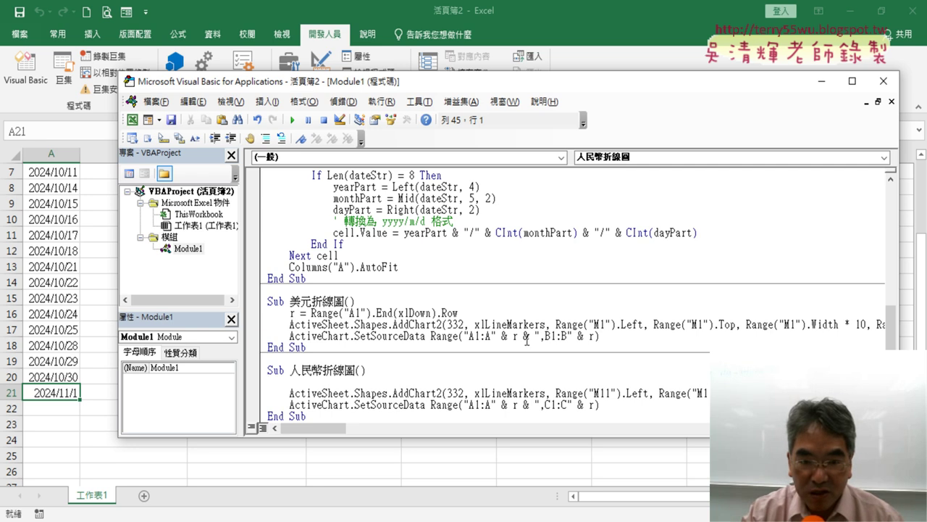
pyautogui.moveTo(460, 312)
pyautogui.mouseDown()
pyautogui.moveTo(284, 312)
pyautogui.moveTo(274, 319)
pyautogui.moveTo(274, 383)
pyautogui.mouseUp()
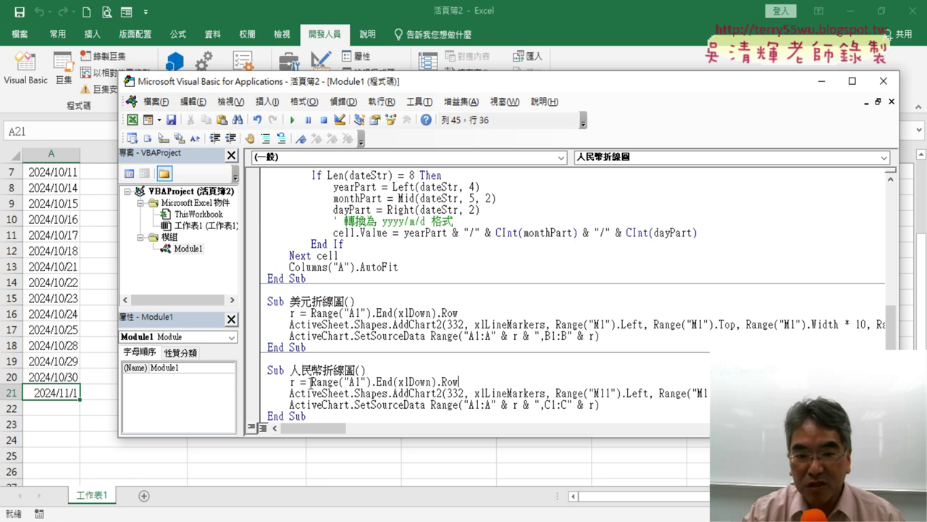
pyautogui.doubleClick(292, 382)
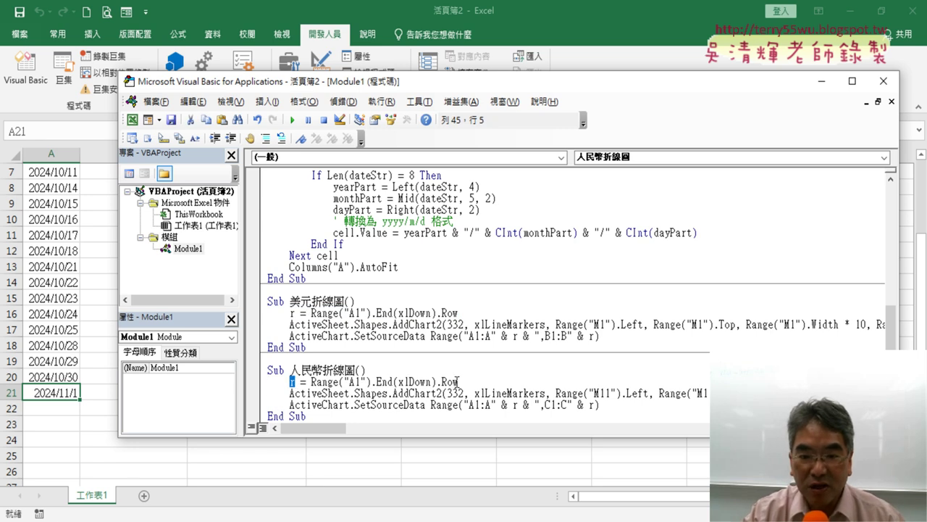
pyautogui.moveTo(458, 381); pyautogui.dragTo(316, 382)
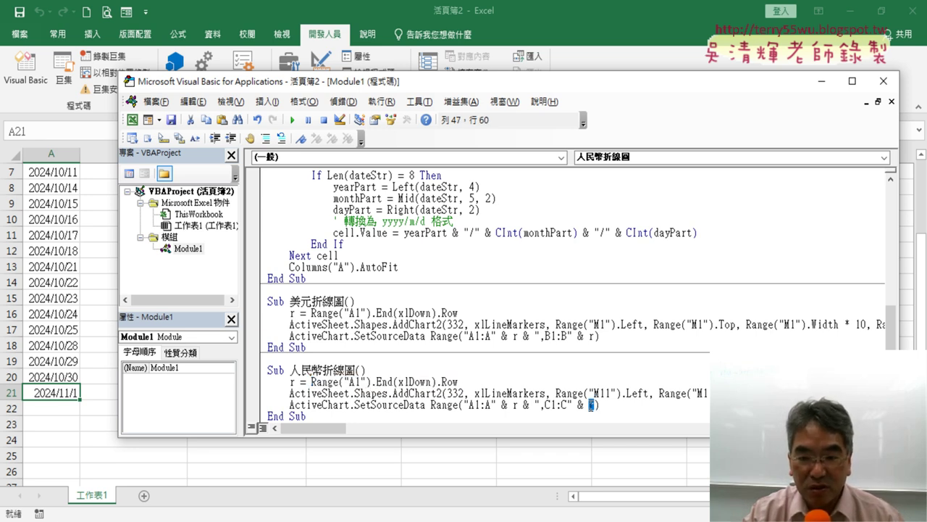
pyautogui.moveTo(596, 405); pyautogui.dragTo(573, 405)
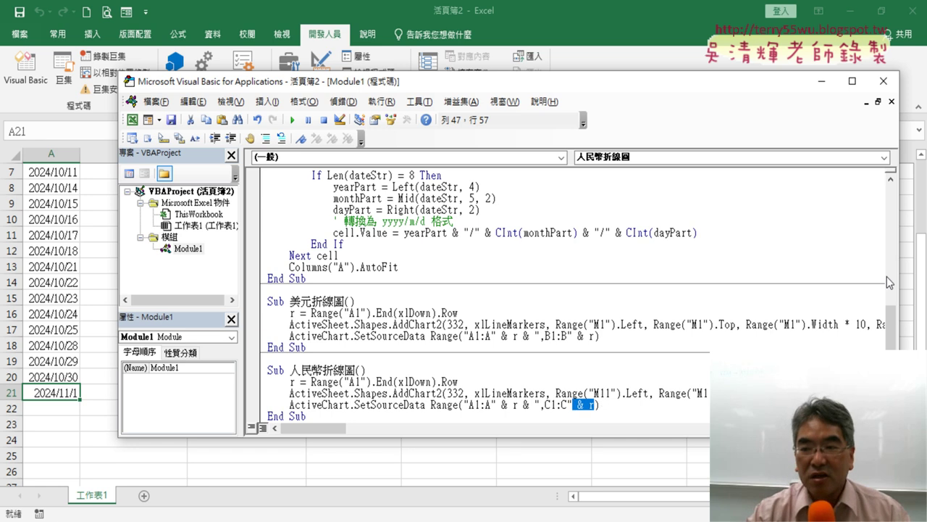
pyautogui.moveTo(899, 293); pyautogui.dragTo(635, 293)
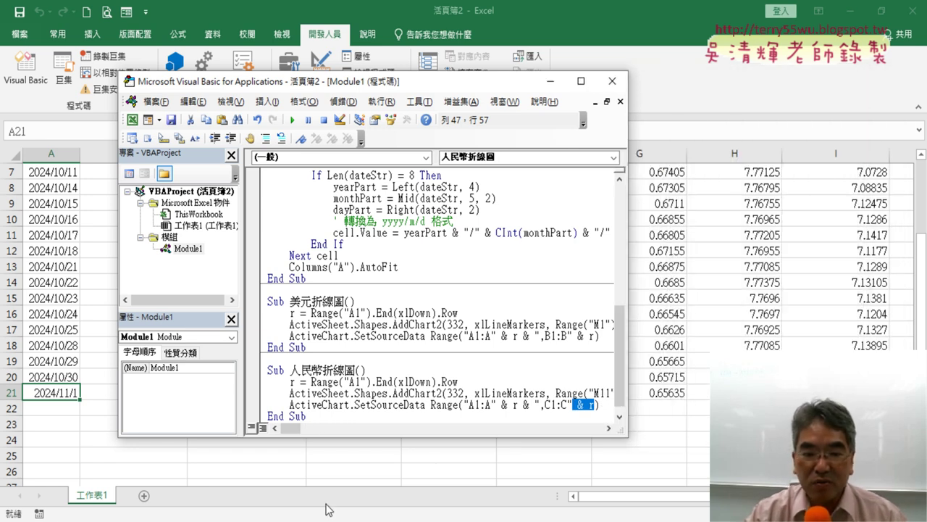
# - Select the chart area M1:V10 on the worksheet
pyautogui.moveTo(652, 496); pyautogui.dragTo(673, 496)
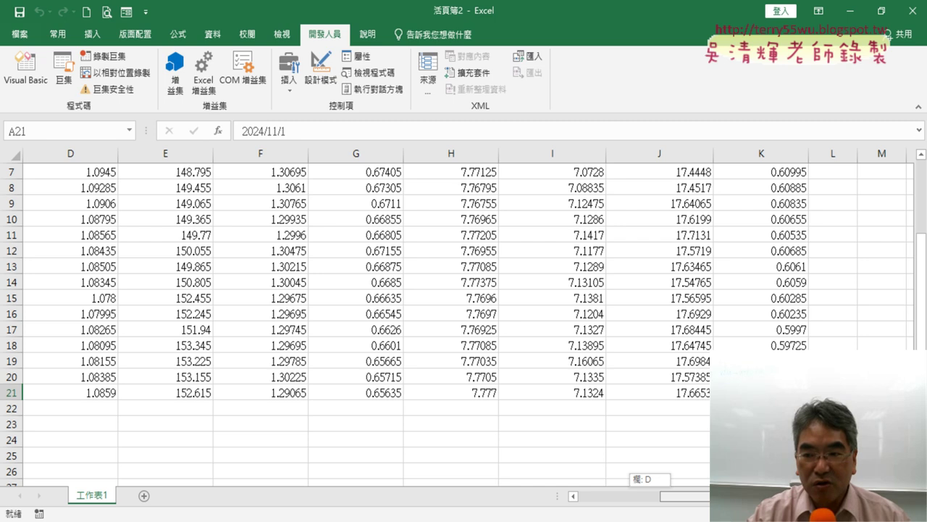
pyautogui.hscroll(5, 464, 317)
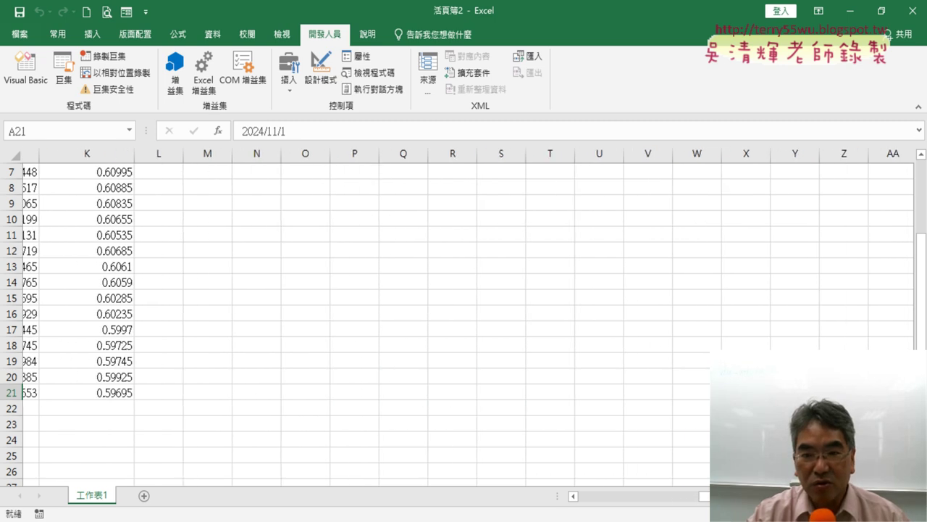
pyautogui.scroll(2, 697, 383)
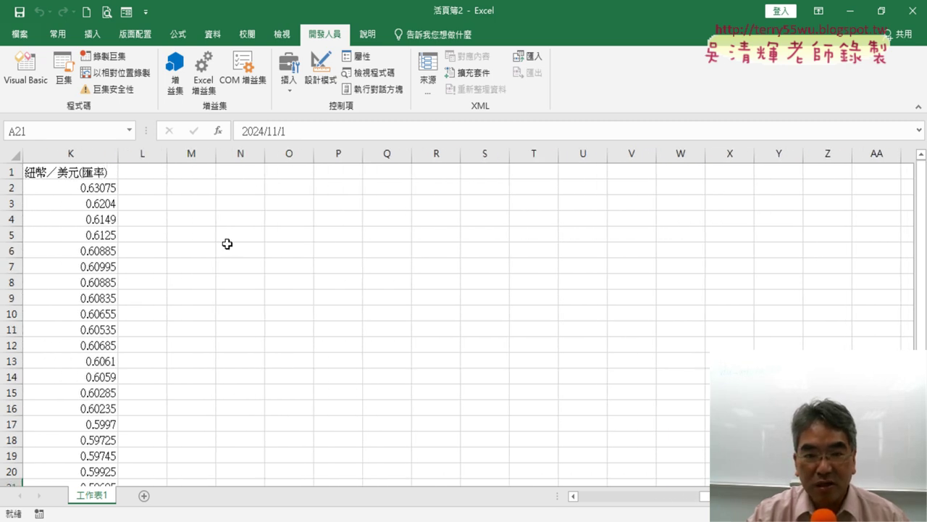
pyautogui.moveTo(184, 172); pyautogui.dragTo(630, 274)
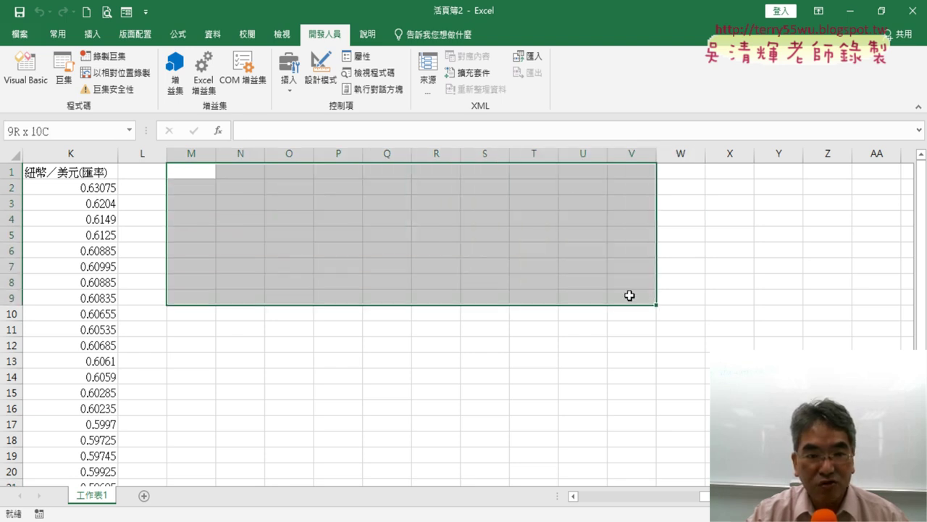
pyautogui.moveTo(630, 275); pyautogui.dragTo(630, 311)
# - Run 美元折線圖 to create the 美元／新台幣 line chart at M1
pyautogui.click(25, 69)
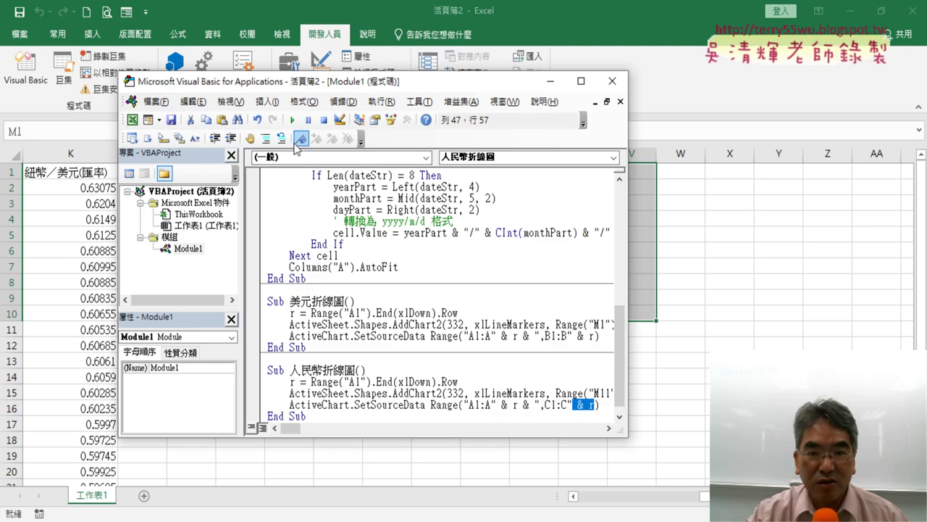
pyautogui.moveTo(435, 94); pyautogui.dragTo(765, 97)
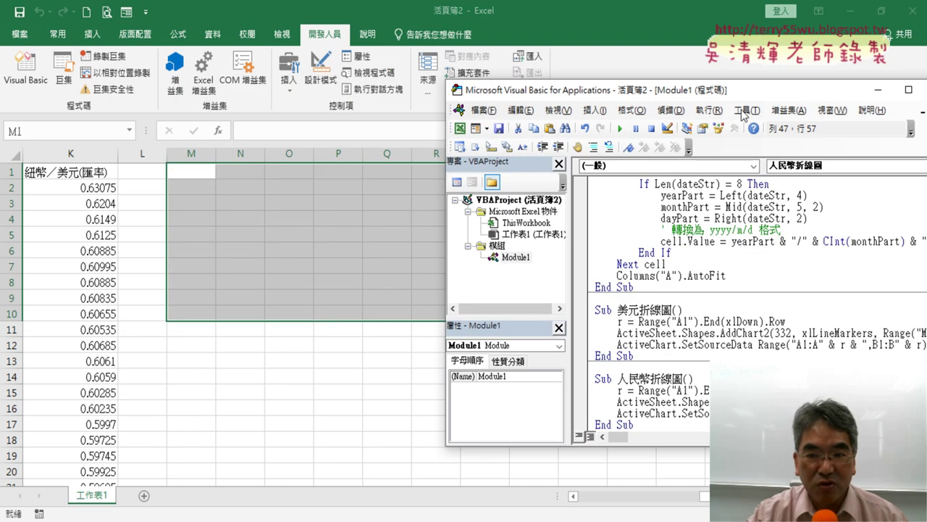
pyautogui.click(689, 333)
pyautogui.click(621, 129)
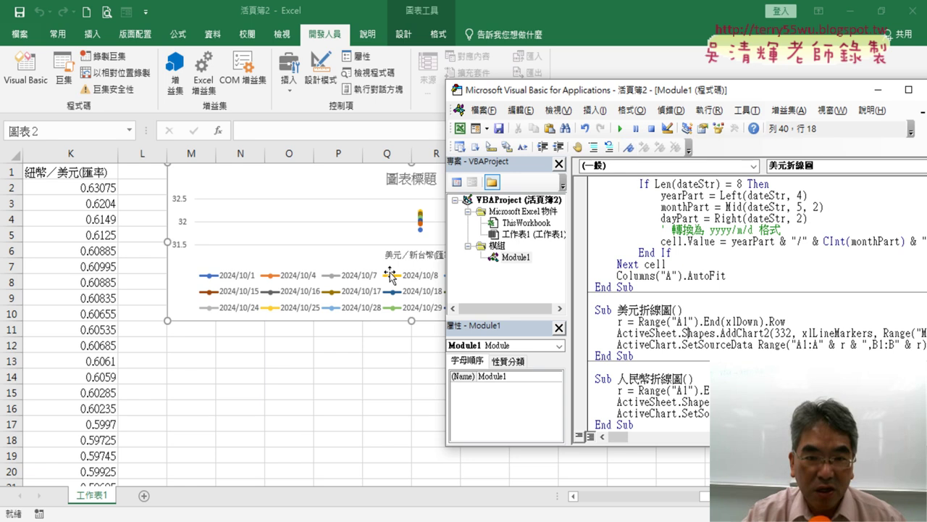
pyautogui.click(83, 277)
pyautogui.click(26, 73)
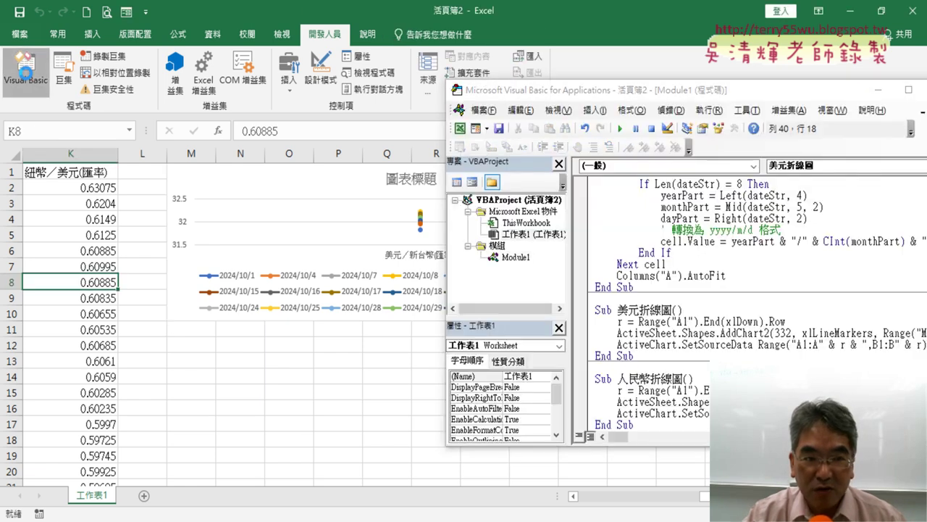
pyautogui.click(621, 129)
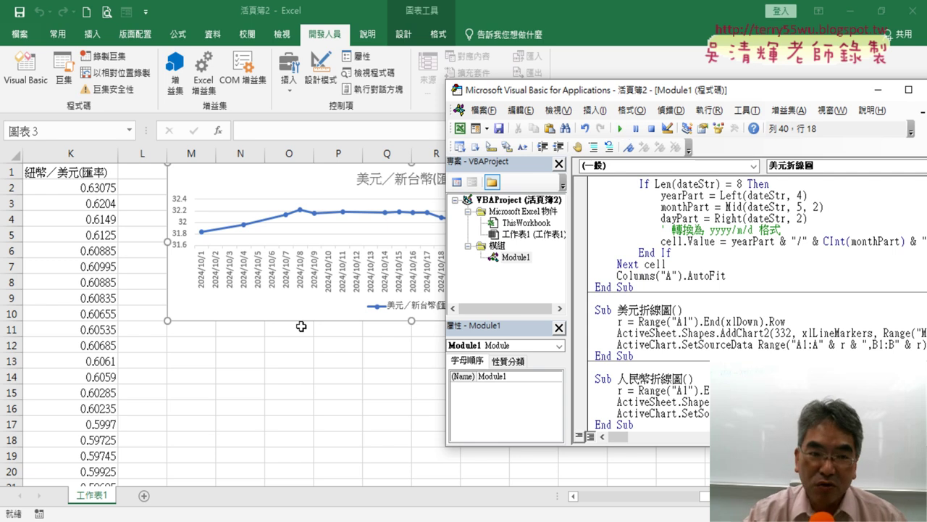
pyautogui.click(244, 371)
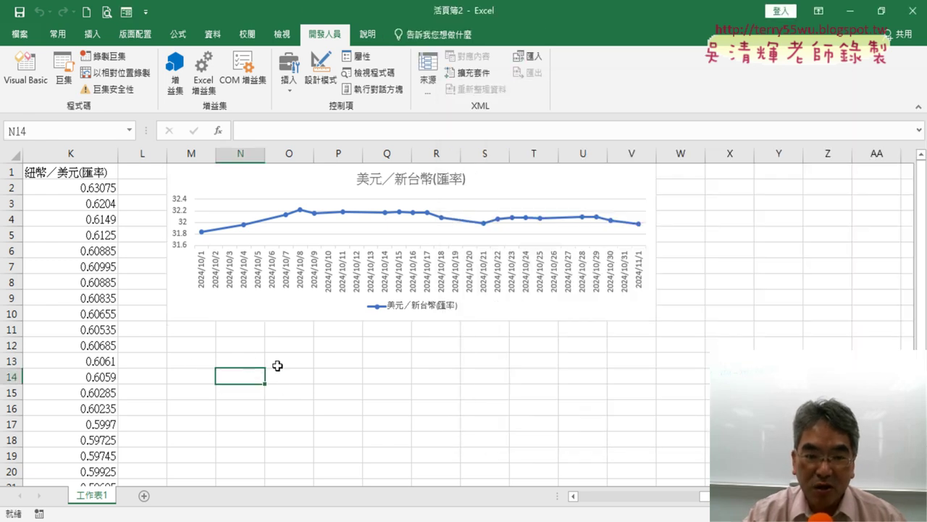
pyautogui.click(76, 324)
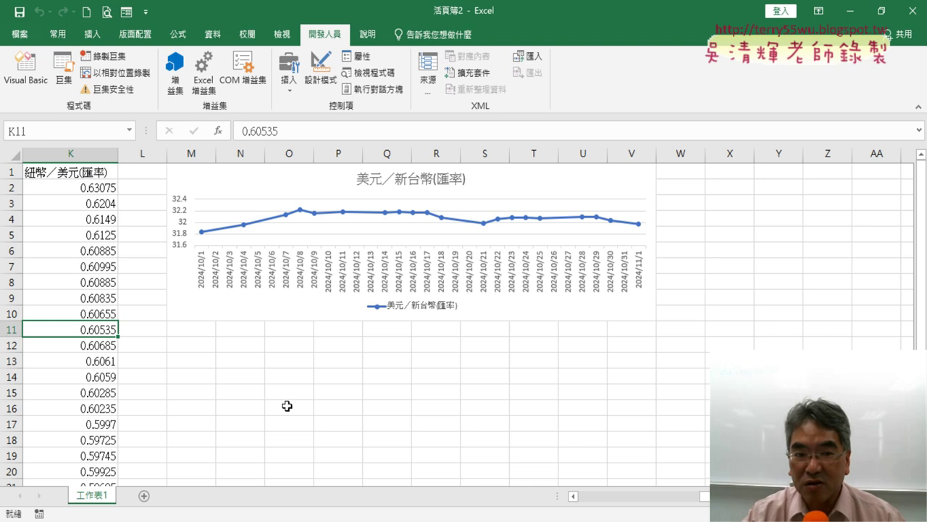
# - Run 人民幣折線圖 to add the 人民幣／新台幣 chart below the first one
pyautogui.click(26, 69)
pyautogui.click(730, 401)
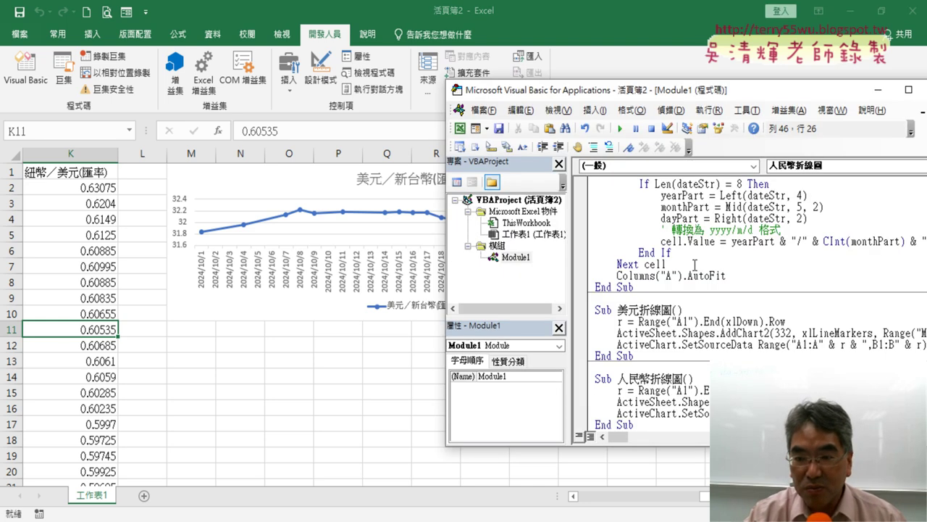
pyautogui.click(622, 129)
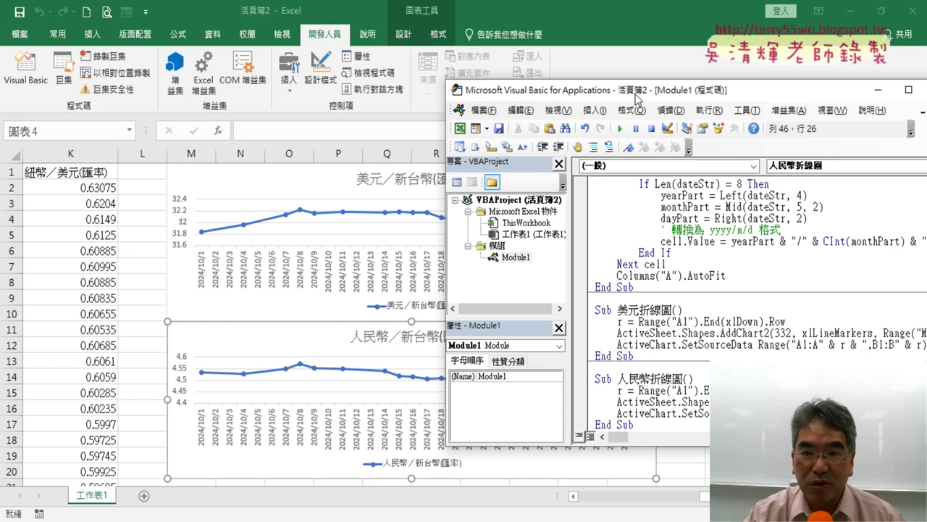
pyautogui.moveTo(635, 93); pyautogui.dragTo(469, 16)
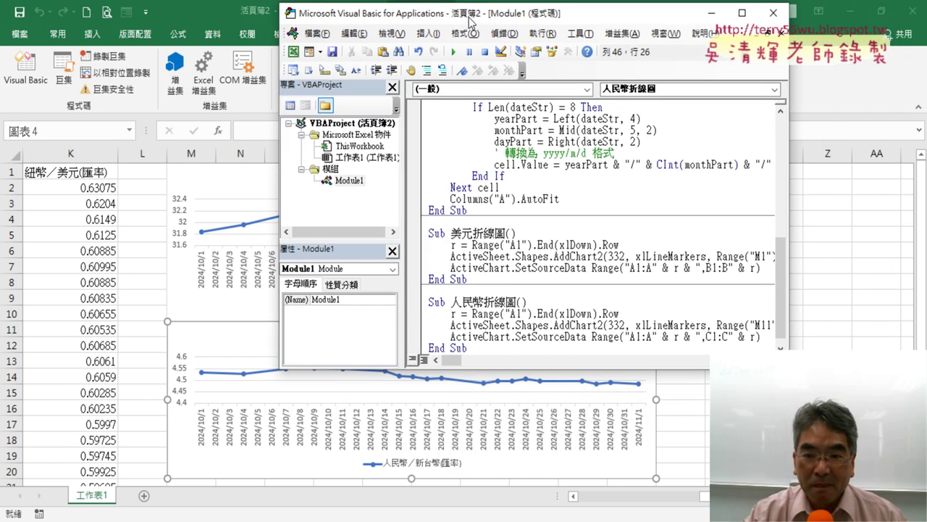
pyautogui.moveTo(570, 371); pyautogui.dragTo(569, 458)
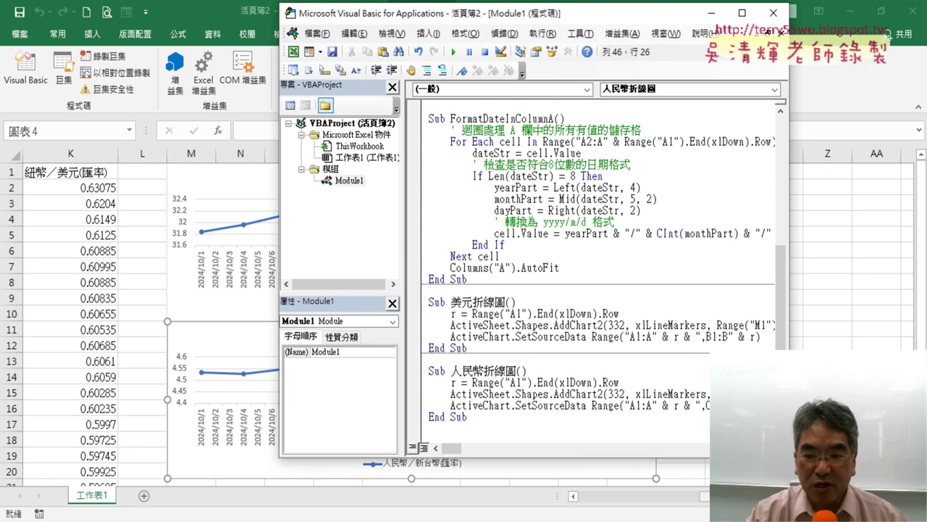
# - Check both charts on the sheet, then reopen and widen the VBA editor
pyautogui.hotkey('alt', 'F11')
pyautogui.hscroll(-10, 350, 218)
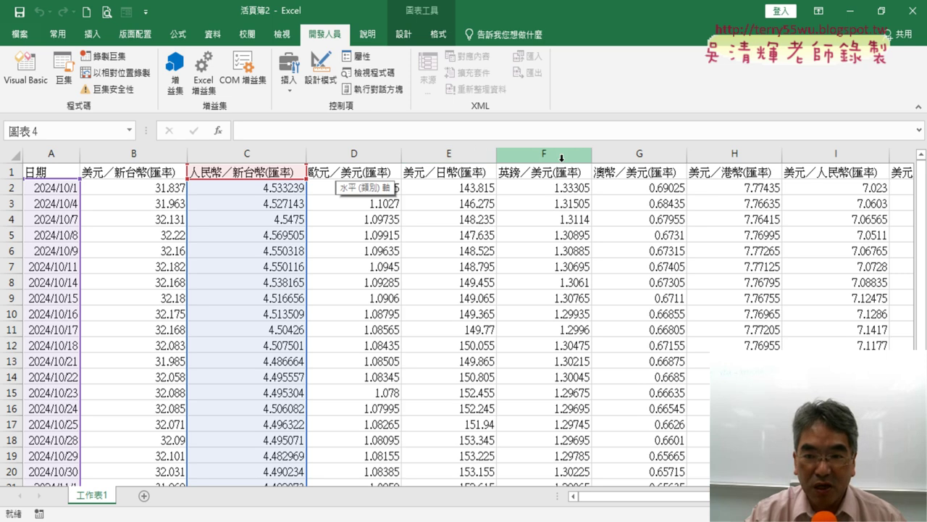
pyautogui.moveTo(623, 497); pyautogui.dragTo(714, 496)
pyautogui.scroll(-3, 590, 343)
pyautogui.scroll(-2, 589, 344)
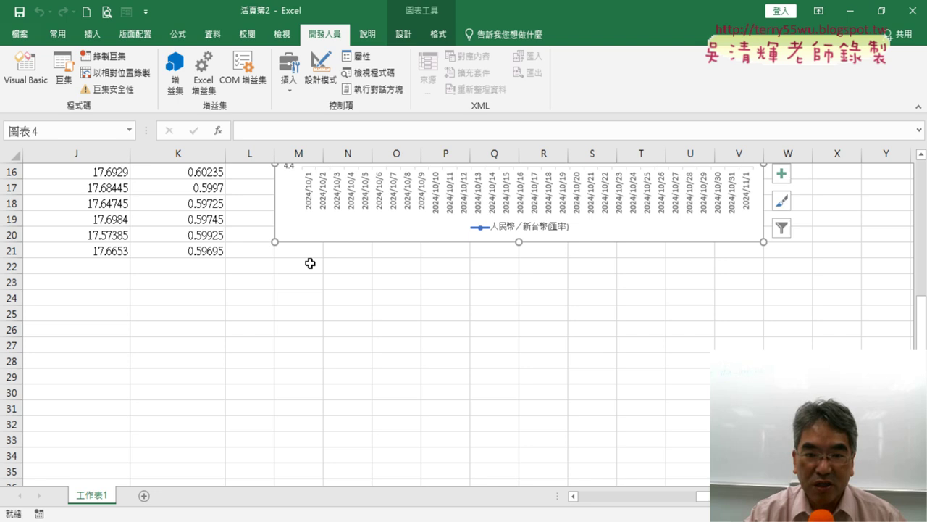
pyautogui.click(27, 73)
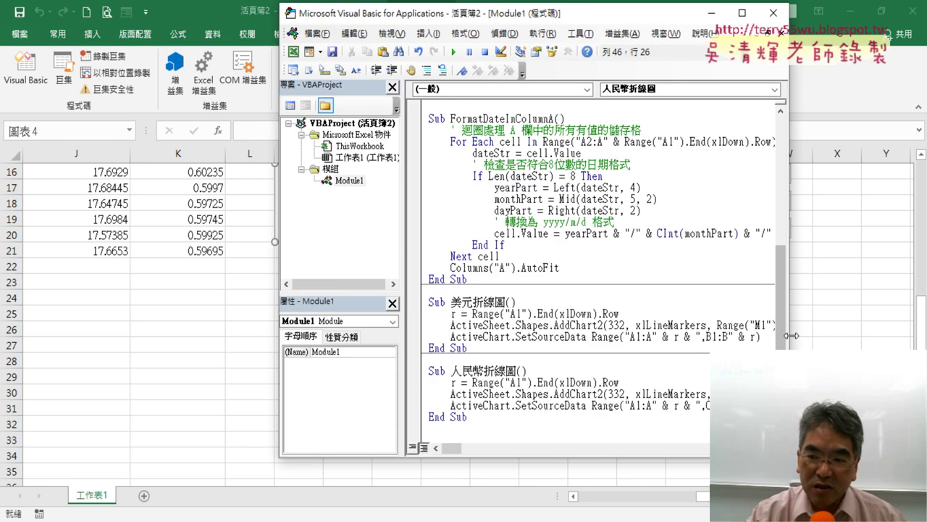
pyautogui.moveTo(788, 217); pyautogui.dragTo(892, 217)
# - Select the 人民幣折線圖 macro and widen the editor to show full chart lines
pyautogui.moveTo(594, 4); pyautogui.dragTo(463, 3)
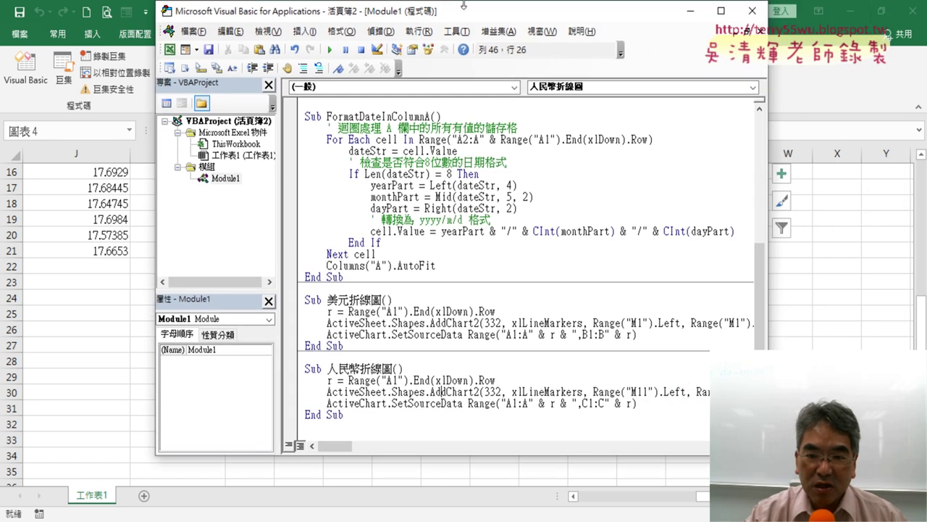
pyautogui.moveTo(347, 415); pyautogui.dragTo(305, 369)
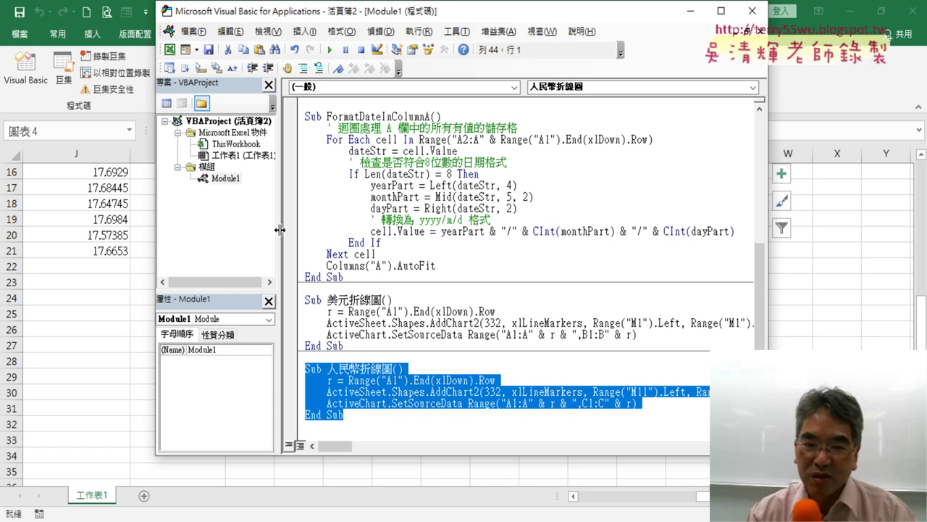
pyautogui.moveTo(280, 230); pyautogui.dragTo(233, 230)
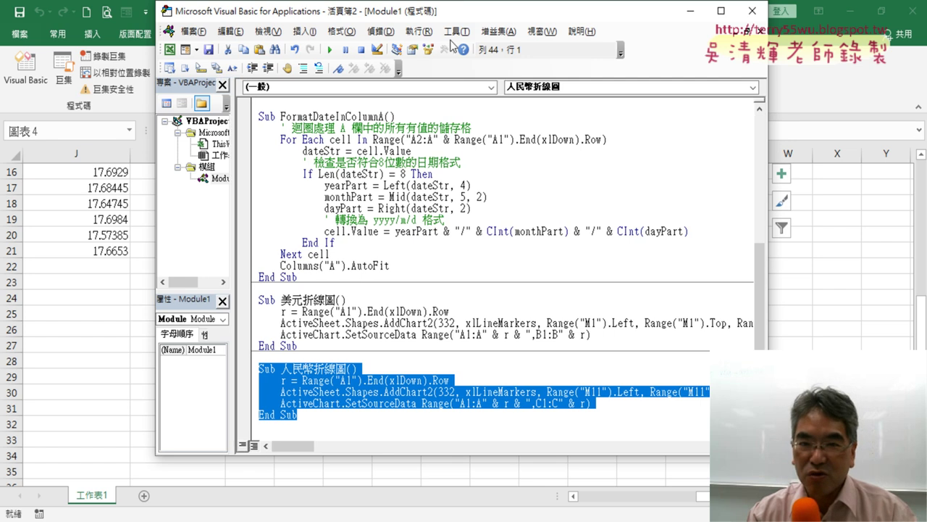
pyautogui.moveTo(454, 27); pyautogui.dragTo(396, 26)
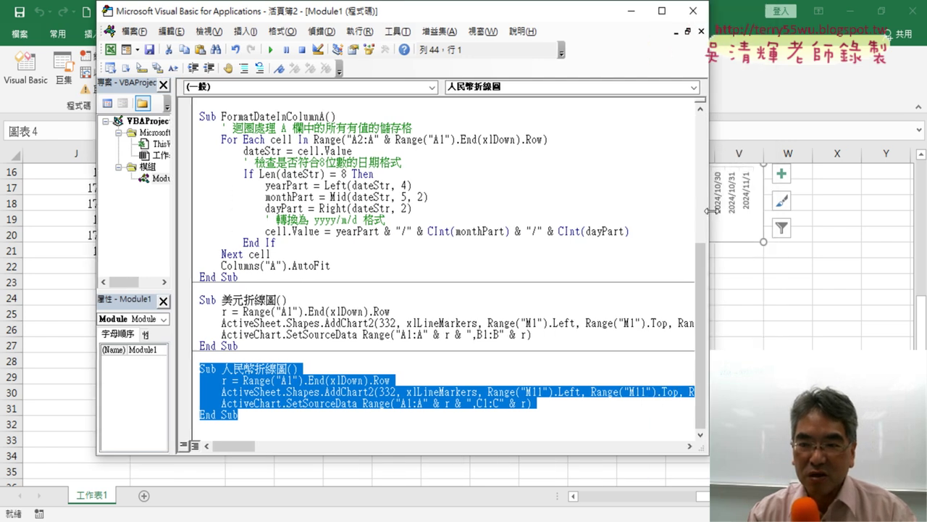
pyautogui.moveTo(707, 210); pyautogui.dragTo(912, 219)
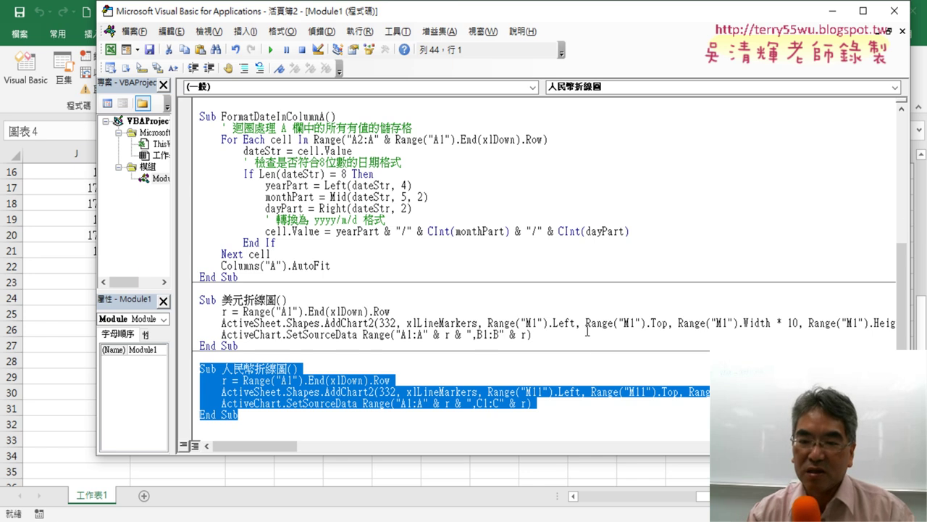
# - Mark the M1 and M11 chart anchors in both macros, then return to the worksheet
pyautogui.click(559, 323)
pyautogui.moveTo(539, 323); pyautogui.dragTo(532, 324)
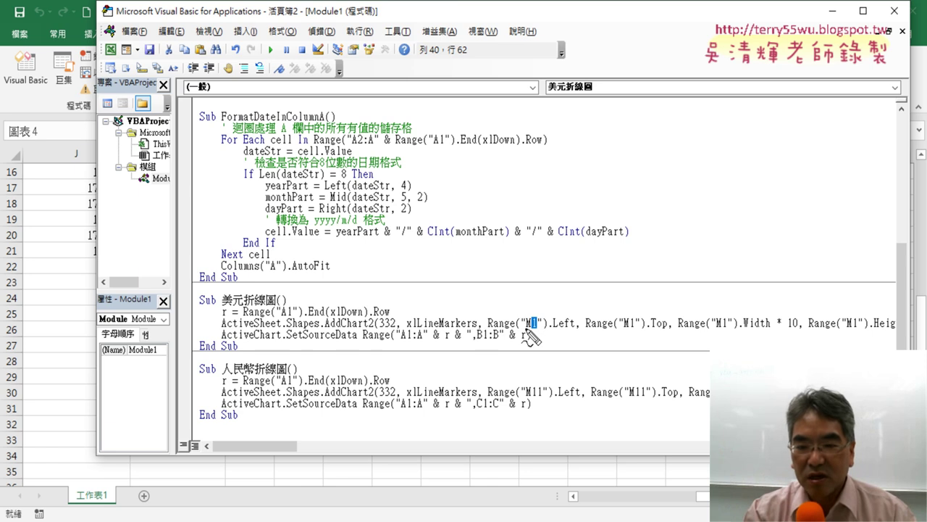
pyautogui.moveTo(524, 328); pyautogui.dragTo(538, 328)
pyautogui.moveTo(623, 329); pyautogui.dragTo(635, 329)
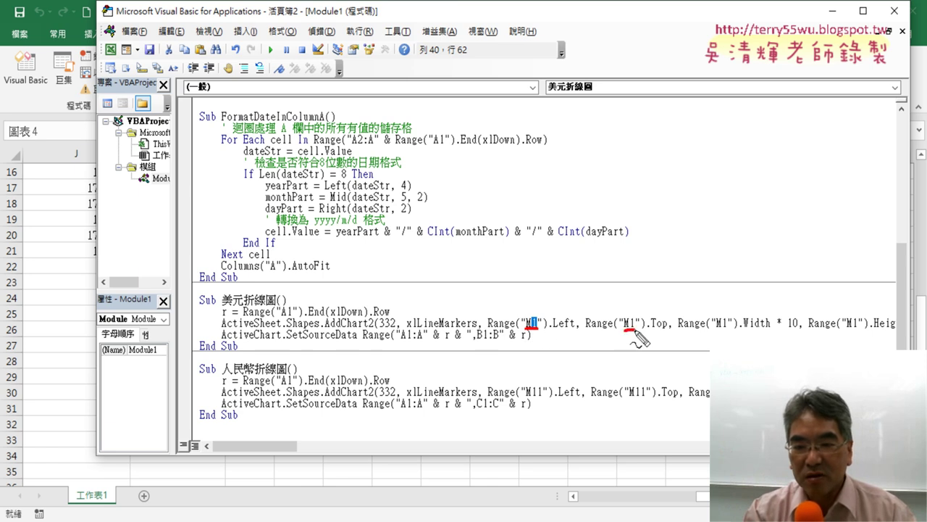
pyautogui.moveTo(524, 398); pyautogui.dragTo(552, 398)
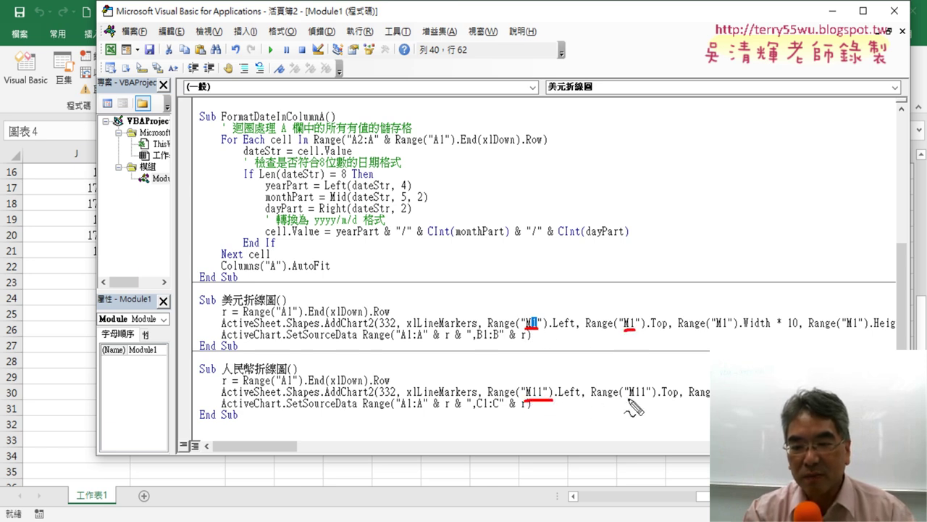
pyautogui.moveTo(617, 398); pyautogui.dragTo(639, 398)
pyautogui.press('Escape')
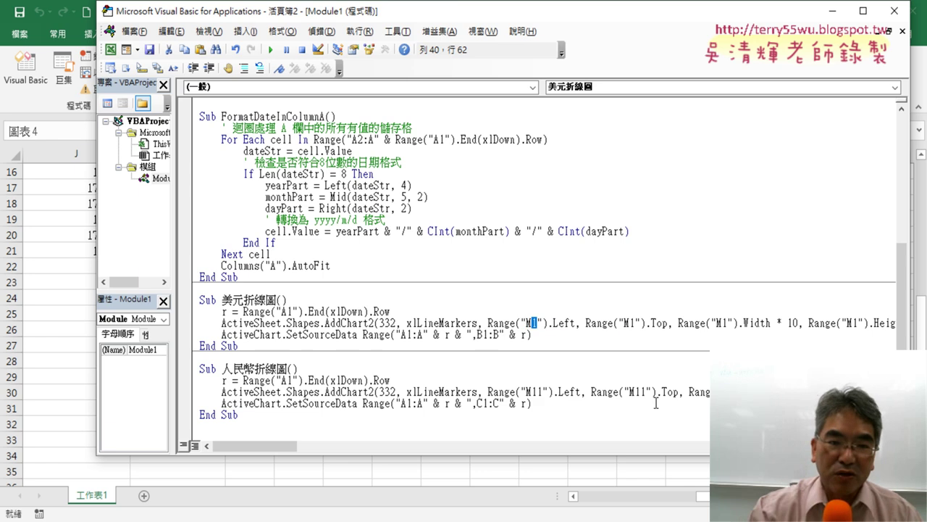
pyautogui.click(54, 395)
pyautogui.scroll(5, 79, 348)
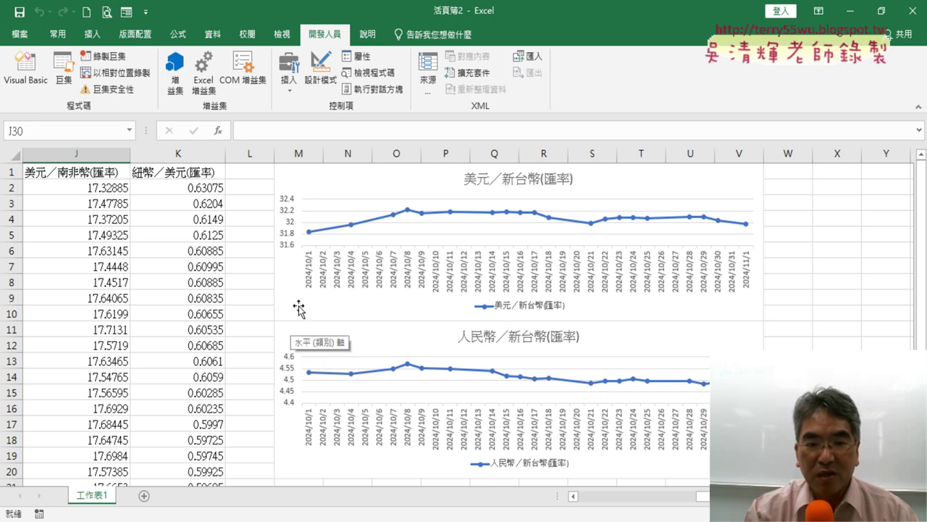
pyautogui.click(29, 73)
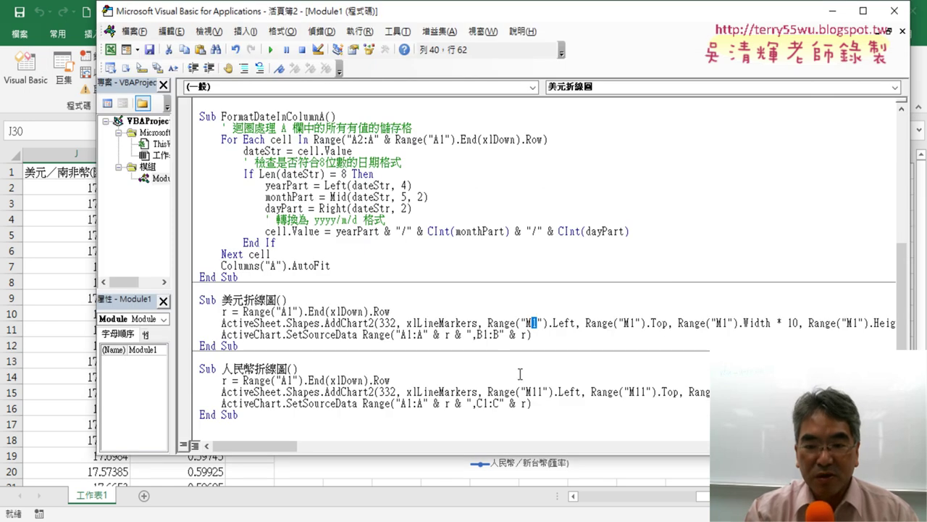
pyautogui.click(480, 335)
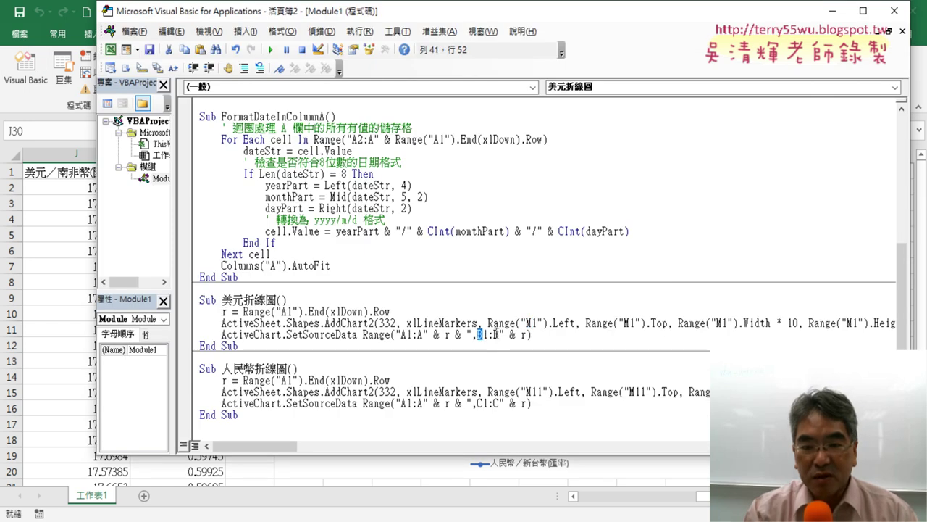
pyautogui.doubleClick(496, 334)
pyautogui.moveTo(484, 402); pyautogui.dragTo(494, 403)
pyautogui.write('C')
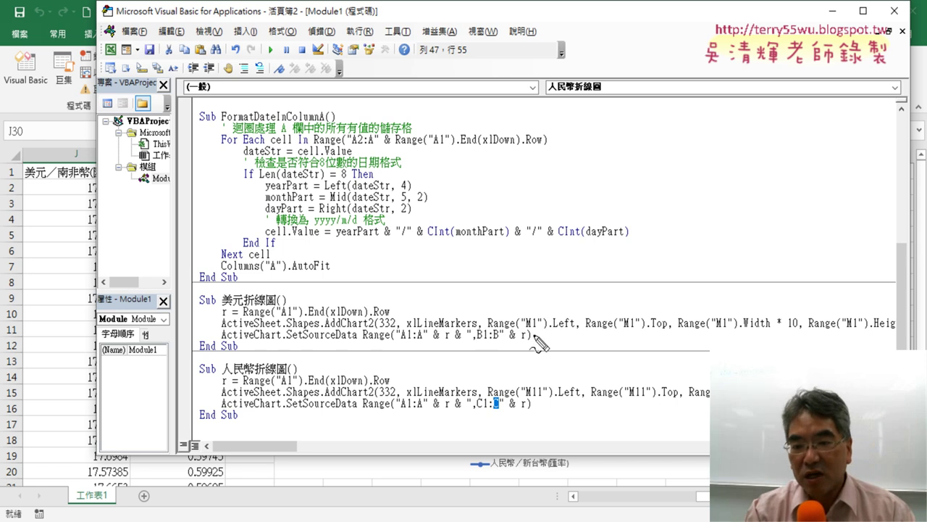
pyautogui.moveTo(534, 331); pyautogui.dragTo(541, 329)
pyautogui.moveTo(534, 398); pyautogui.dragTo(545, 398)
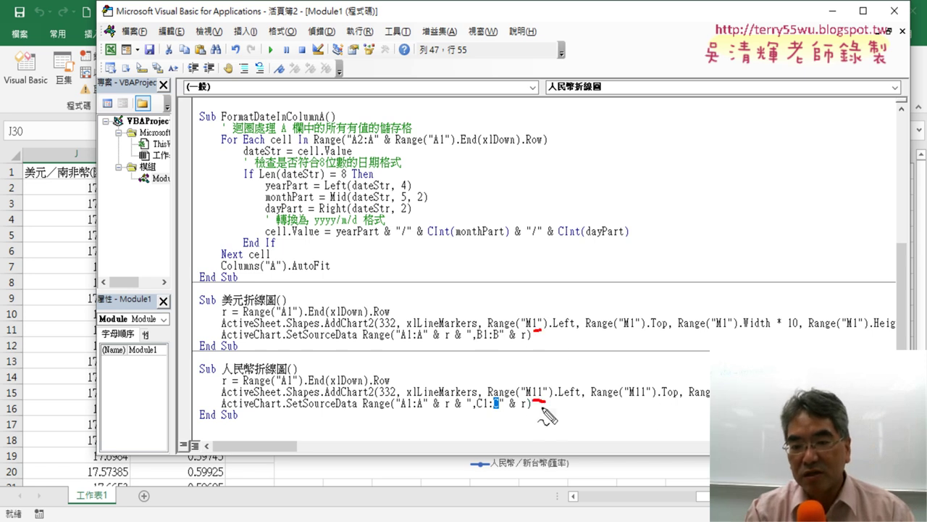
pyautogui.moveTo(540, 437); pyautogui.dragTo(554, 449)
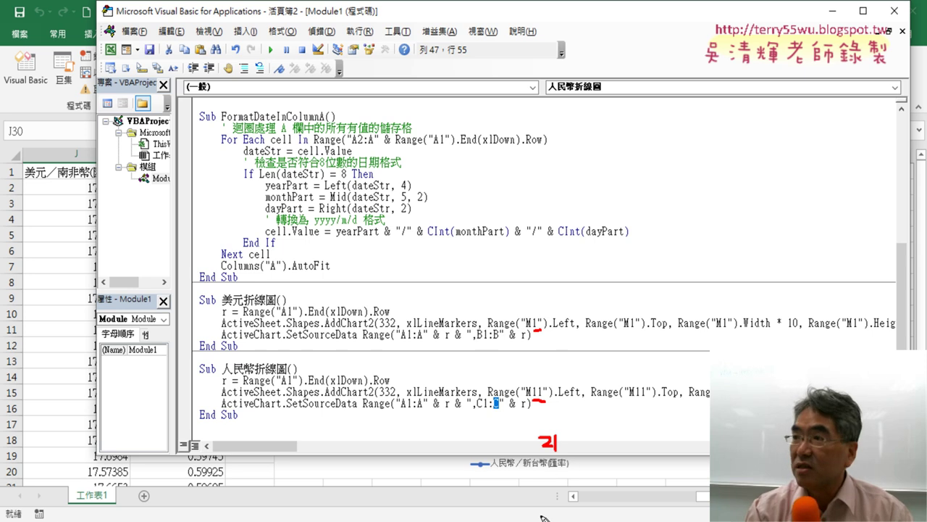
pyautogui.moveTo(476, 338); pyautogui.dragTo(485, 338)
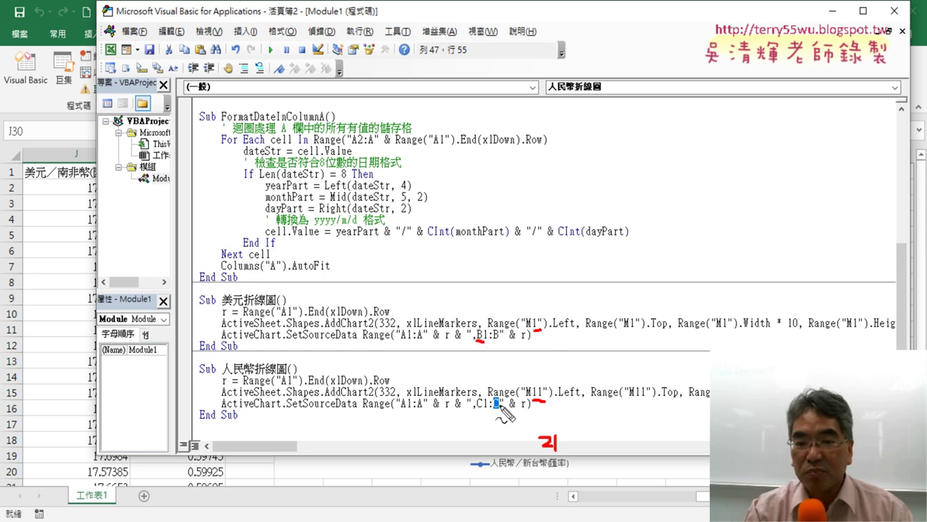
pyautogui.moveTo(476, 410)
pyautogui.mouseDown()
pyautogui.moveTo(484, 409)
pyautogui.moveTo(480, 448)
pyautogui.mouseUp()
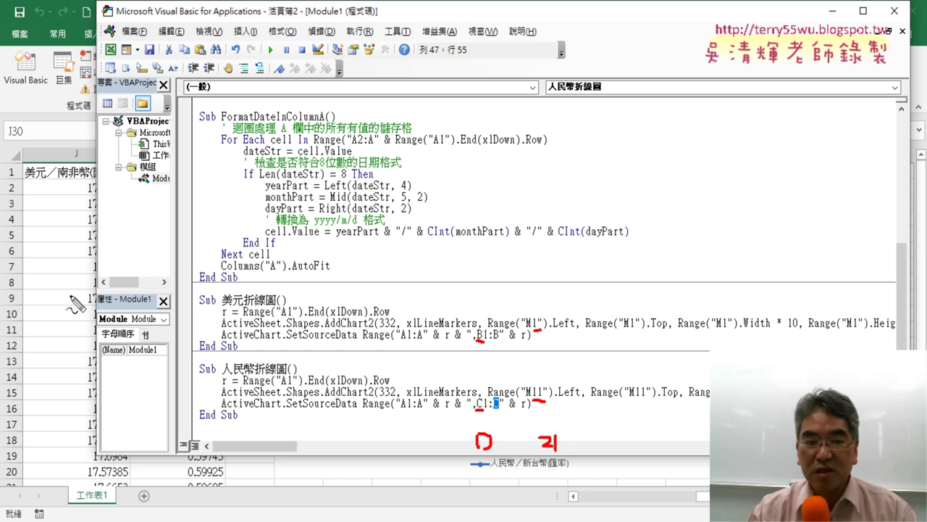
pyautogui.press('Escape')
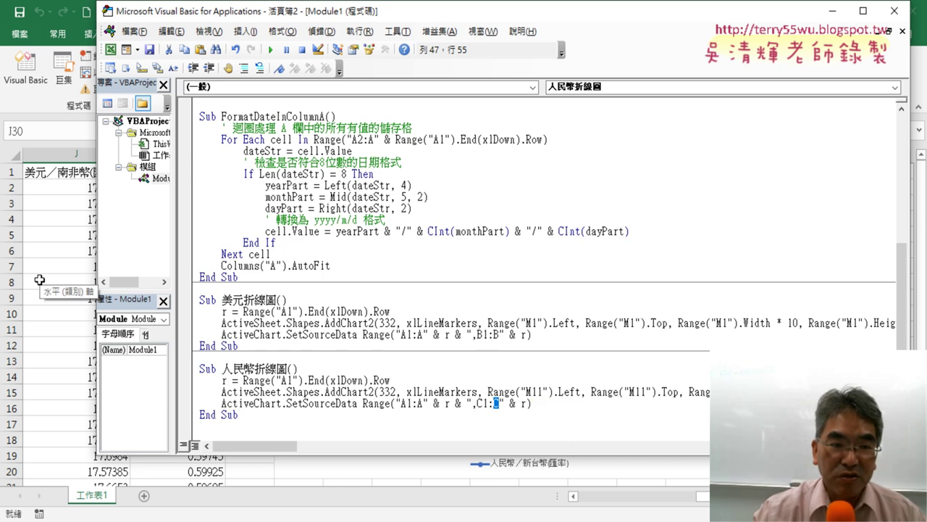
pyautogui.click(58, 273)
pyautogui.click(202, 148)
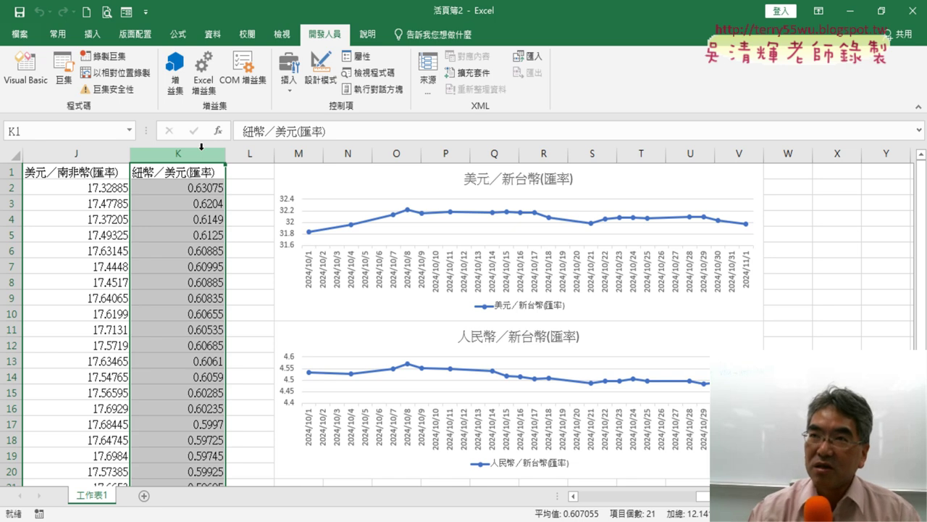
# - Paste a copy of the 美元折線圖 macro below the last macro and rename the copy 全部折線圖
pyautogui.click(25, 73)
pyautogui.moveTo(252, 347); pyautogui.dragTo(195, 299)
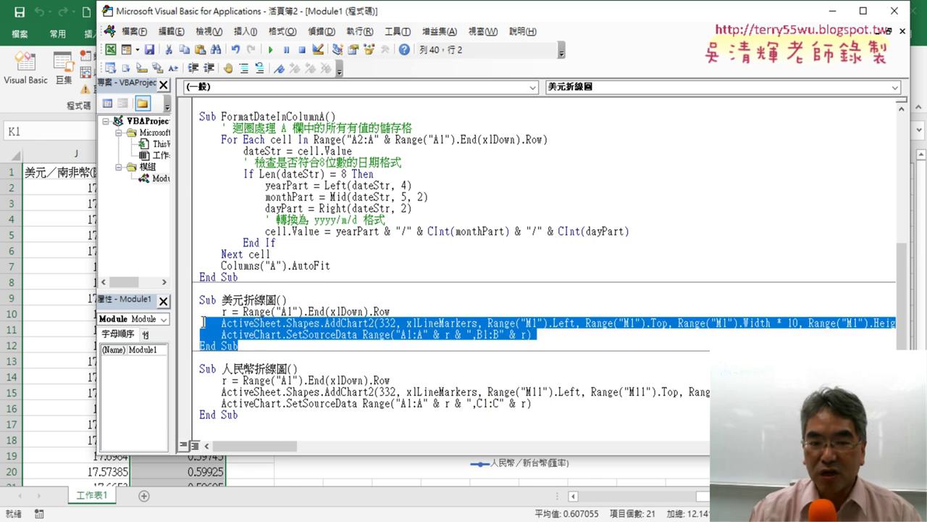
pyautogui.rightClick(232, 317)
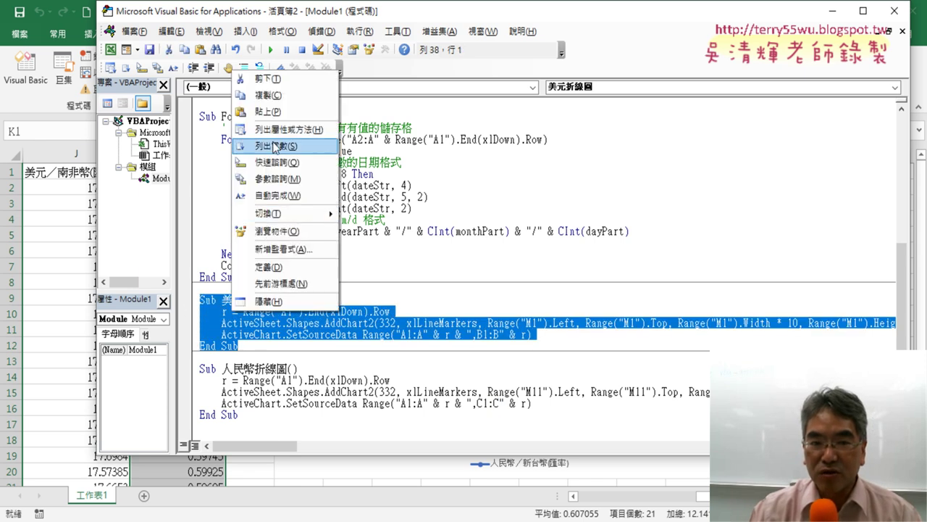
pyautogui.click(269, 94)
pyautogui.click(232, 433)
pyautogui.press('Return')
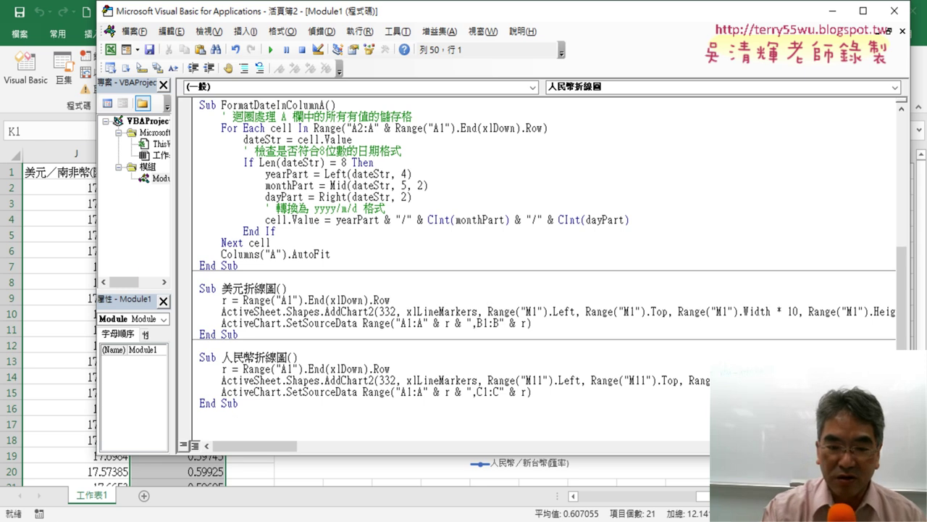
pyautogui.hotkey('ctrl', 'v')
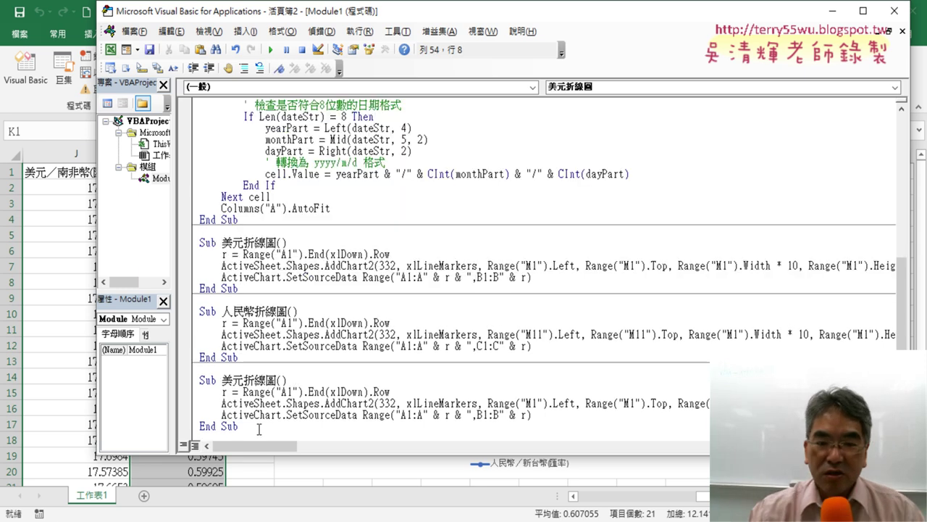
pyautogui.moveTo(245, 380); pyautogui.dragTo(222, 379)
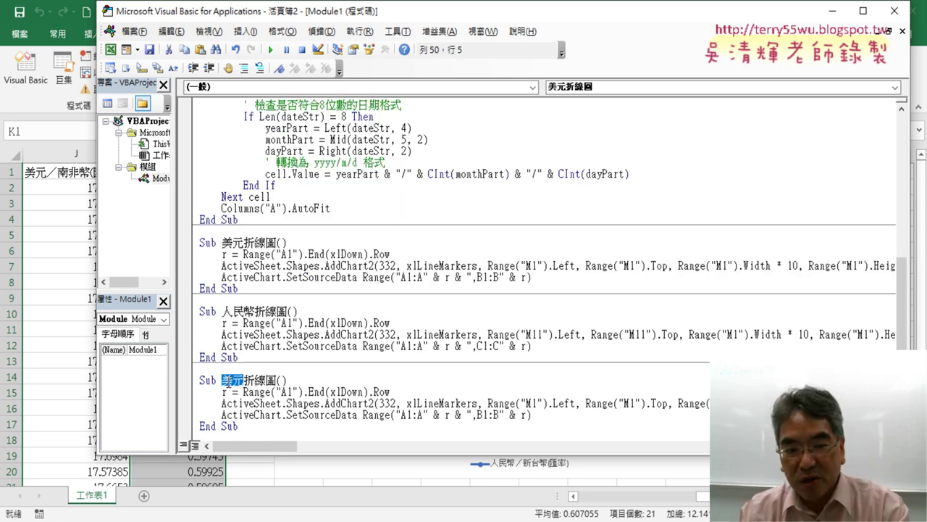
pyautogui.write('7')
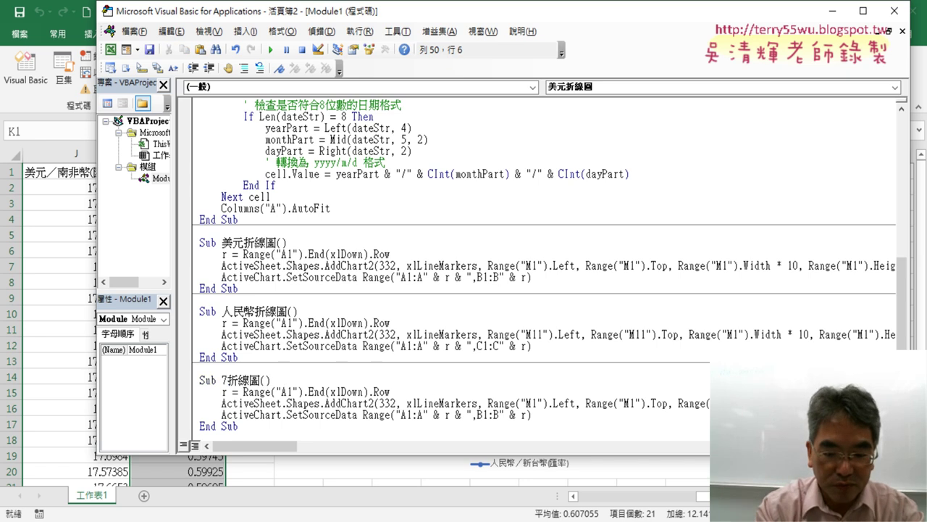
pyautogui.press('BackSpace')
pyautogui.write('全部')
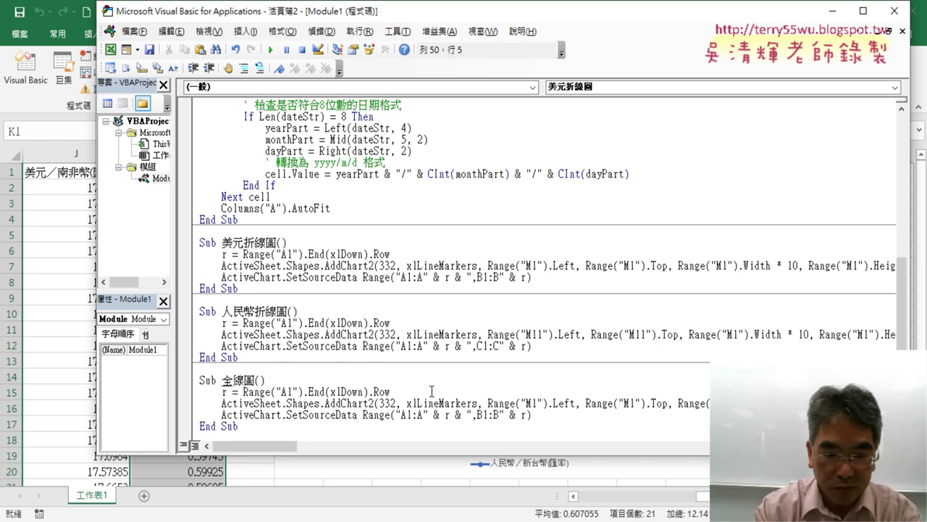
pyautogui.write('折線')
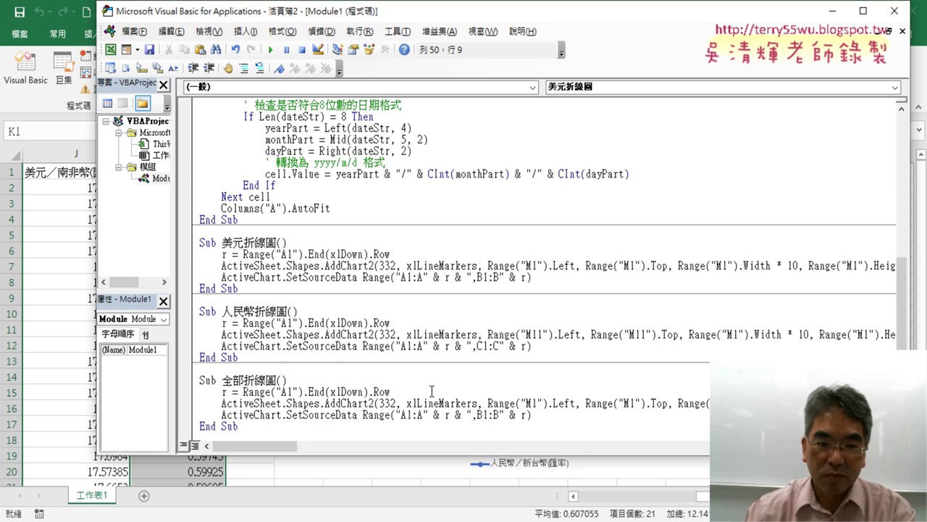
# - Add an indented line under the 全部折線圖 header and begin typing the For loop to 10
pyautogui.scroll(-1, 445, 380)
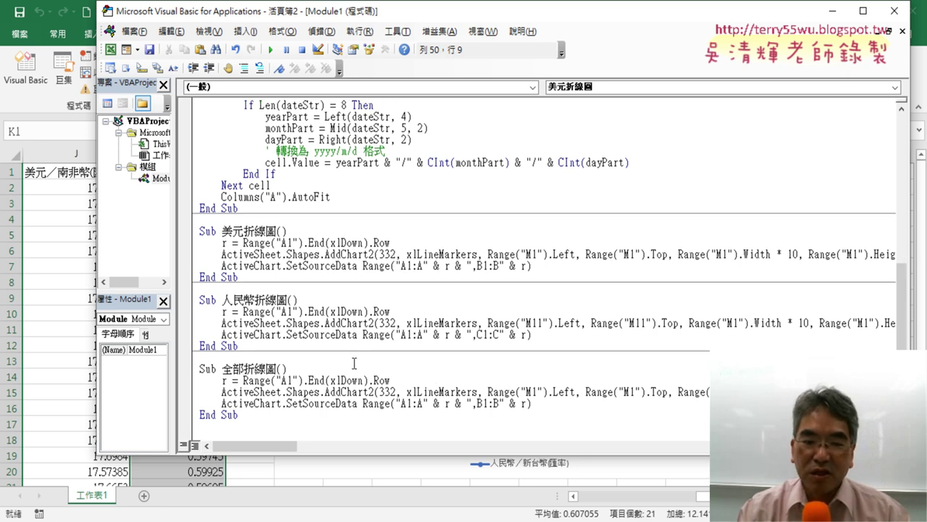
pyautogui.press('Return')
pyautogui.press('Return')
pyautogui.press('Up')
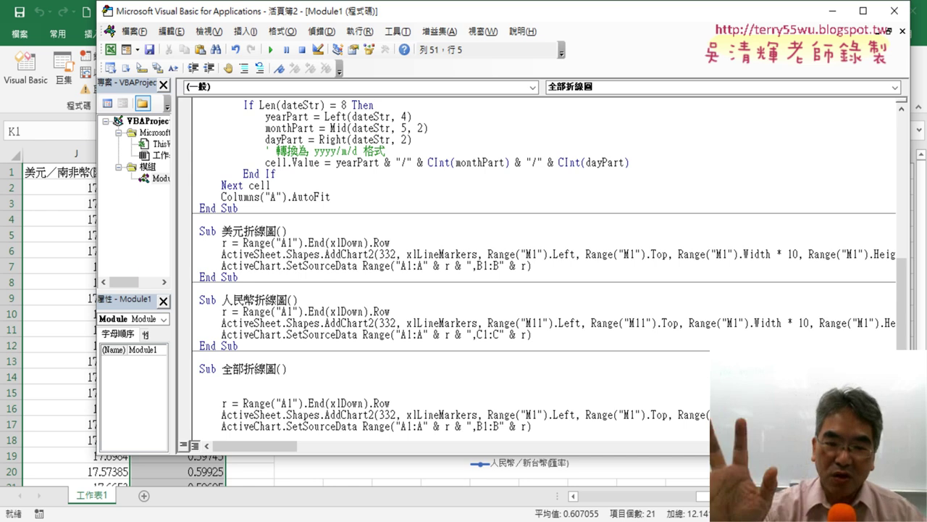
pyautogui.press('Tab')
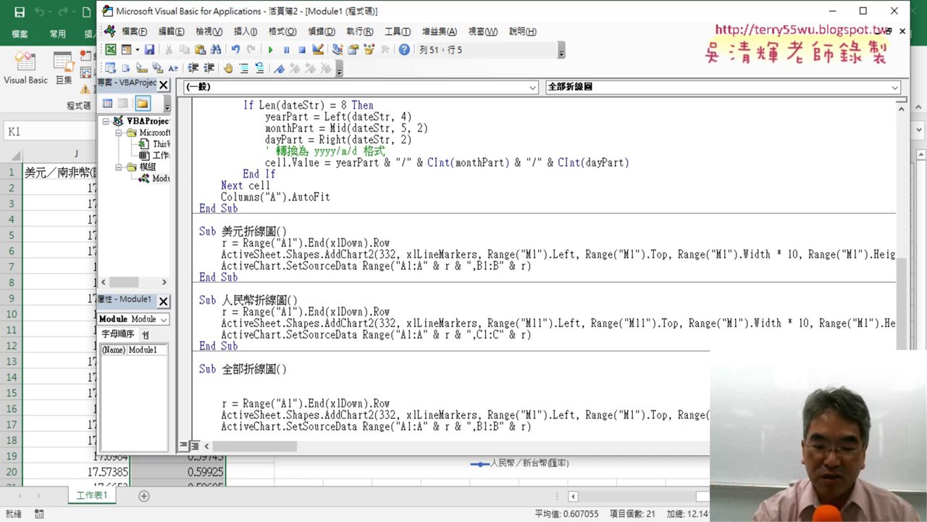
pyautogui.write('ㄈ')
pyautogui.press('BackSpace')
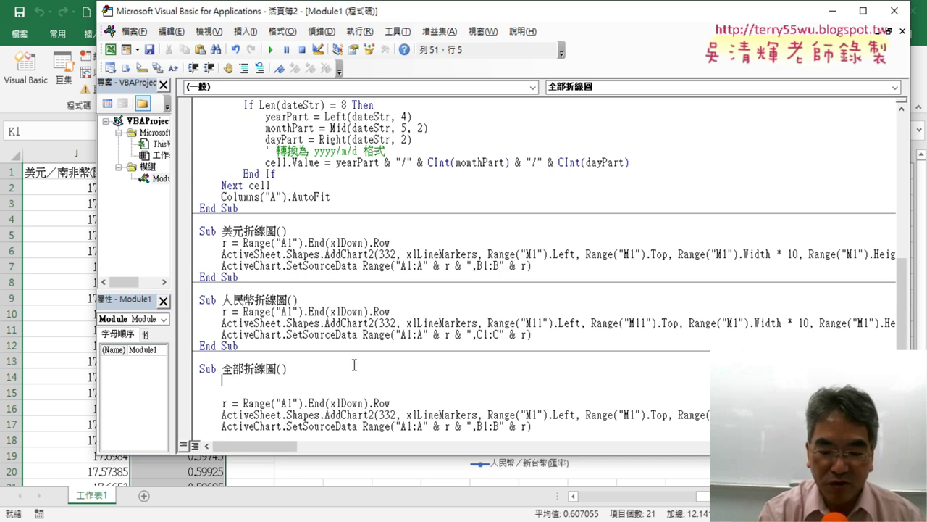
pyautogui.write('for')
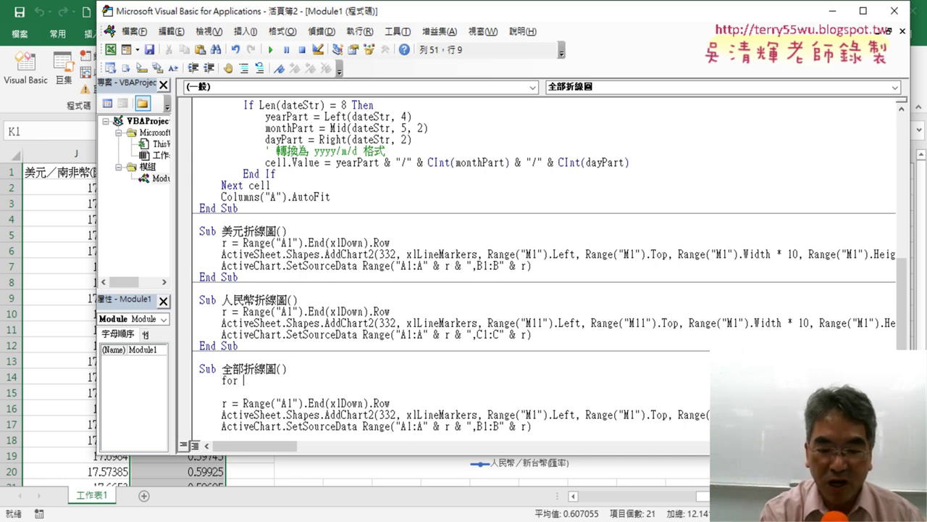
pyautogui.write('i=')
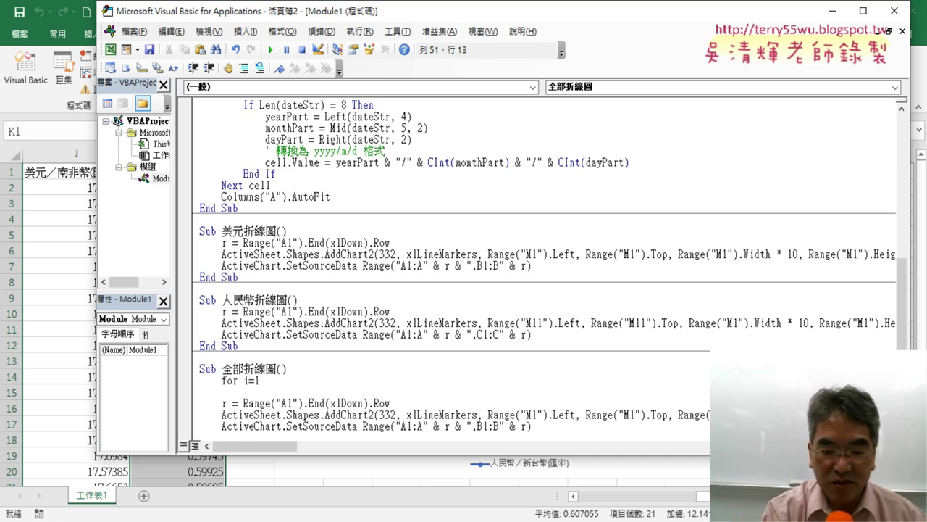
pyautogui.write('10')
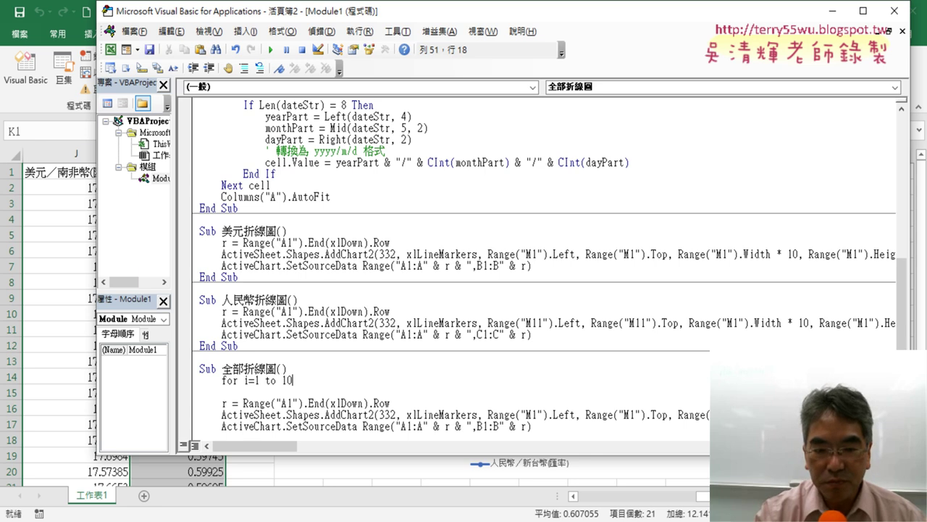
# - Close the For i = 1 To 10 line with Next and put the cursor on the empty line between them
pyautogui.press('Return')
pyautogui.press('Return')
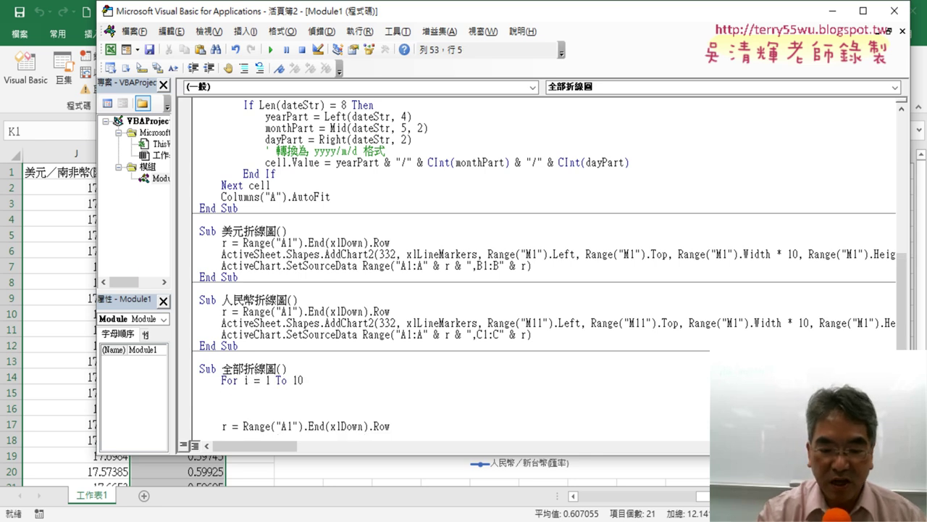
pyautogui.write('next')
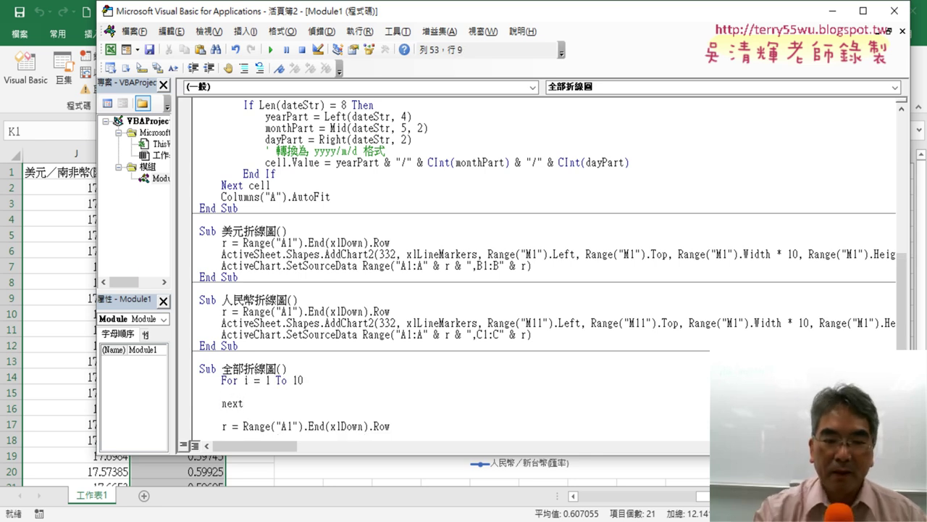
pyautogui.press('Up')
pyautogui.scroll(-1, 367, 367)
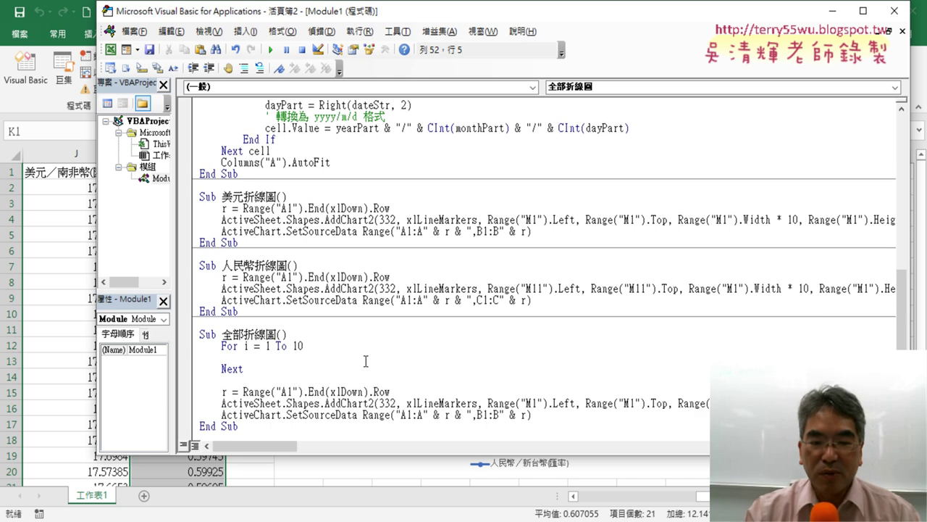
pyautogui.doubleClick(268, 346)
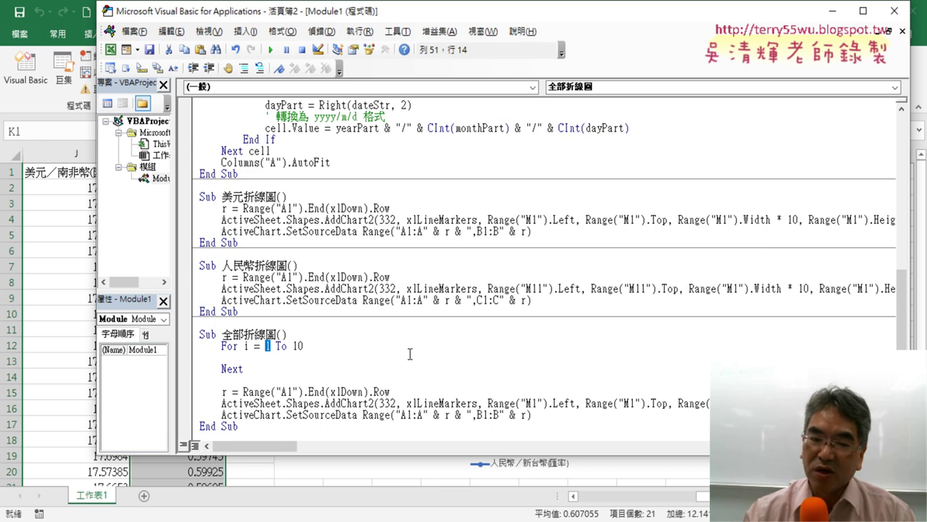
pyautogui.click(380, 362)
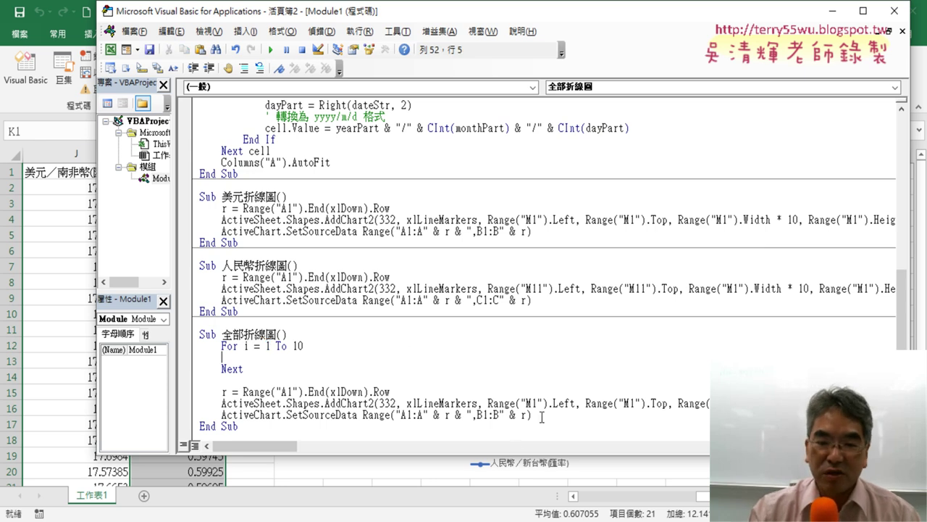
# - Drag the three chart-building lines above Next and indent them one level as the loop body
pyautogui.moveTo(542, 417); pyautogui.dragTo(187, 394)
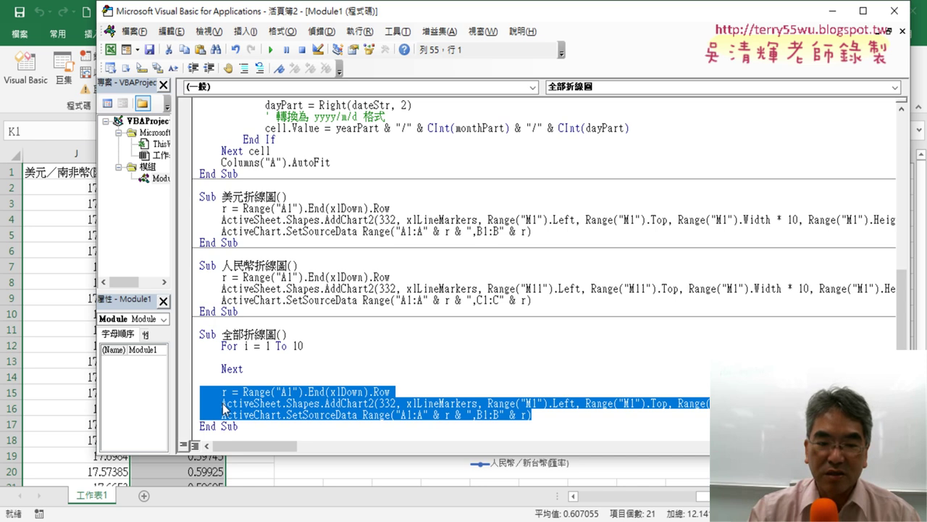
pyautogui.moveTo(223, 403); pyautogui.dragTo(202, 362)
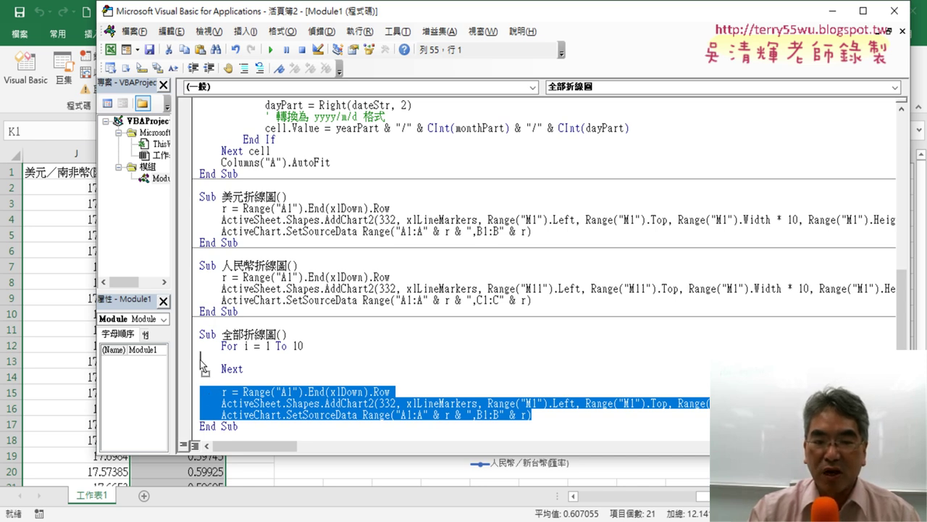
pyautogui.moveTo(202, 359); pyautogui.dragTo(201, 359)
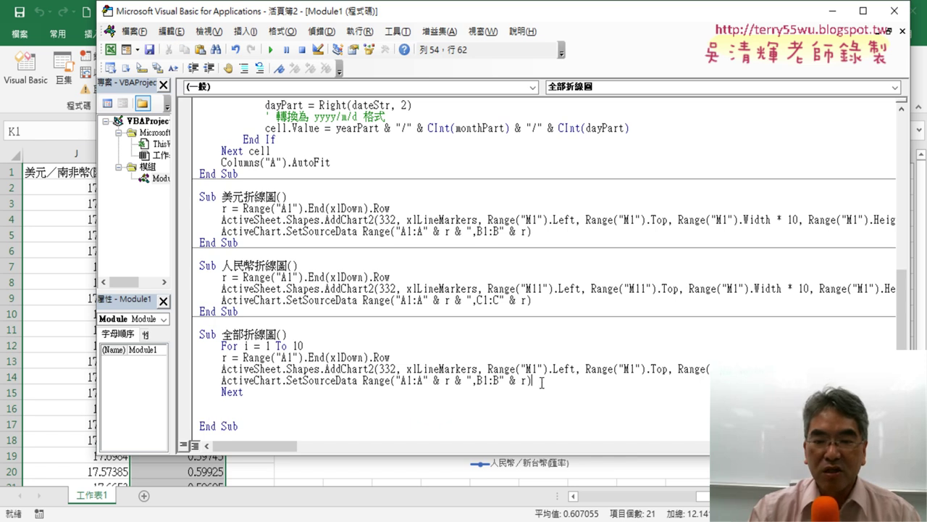
pyautogui.moveTo(541, 382); pyautogui.dragTo(179, 358)
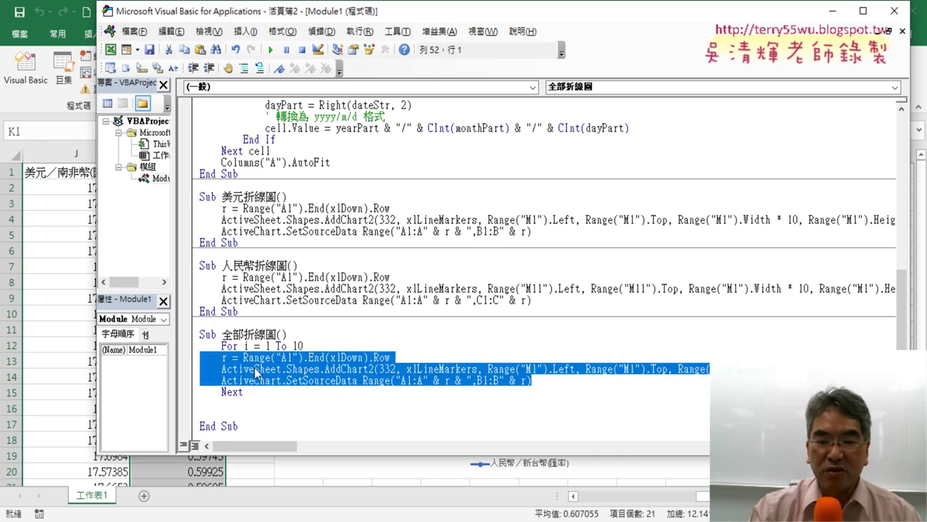
pyautogui.press('Tab')
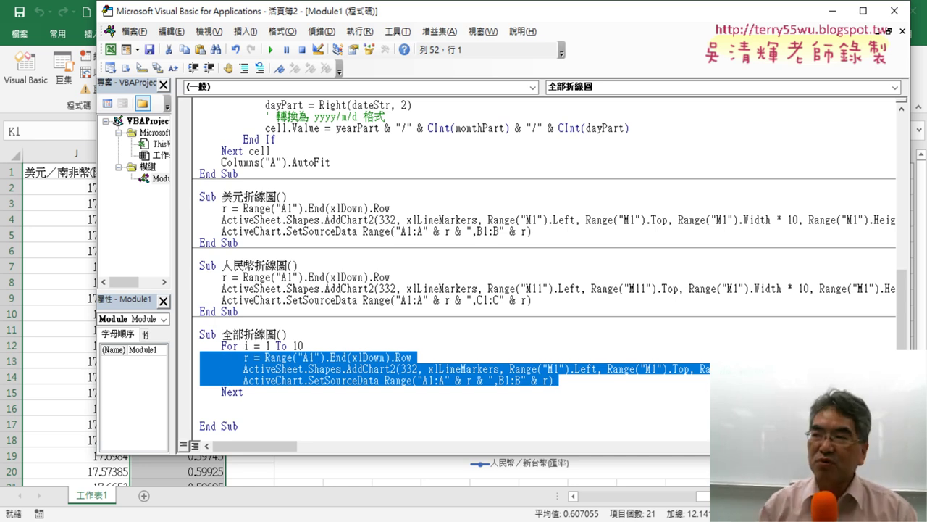
# - Remove the blank lines after Next and add an indented line under the Sub header
pyautogui.click(261, 392)
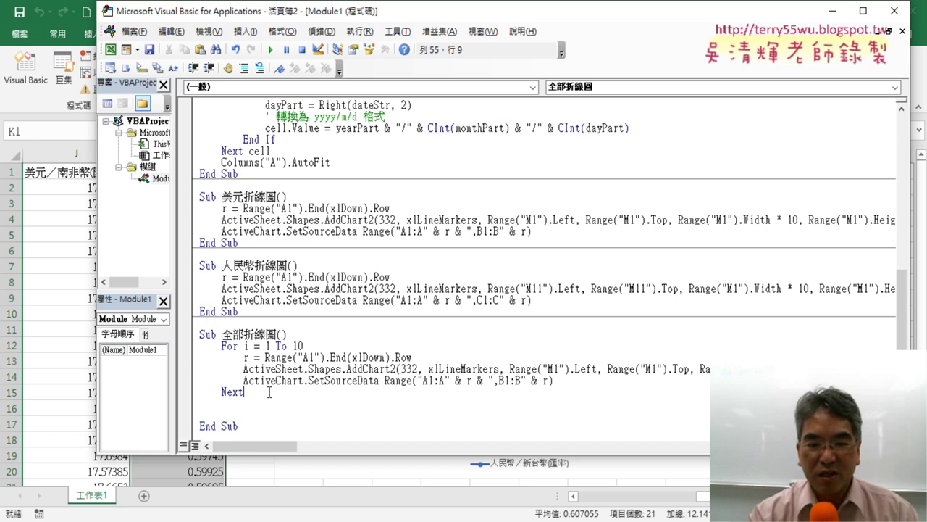
pyautogui.press('Delete')
pyautogui.press('Delete')
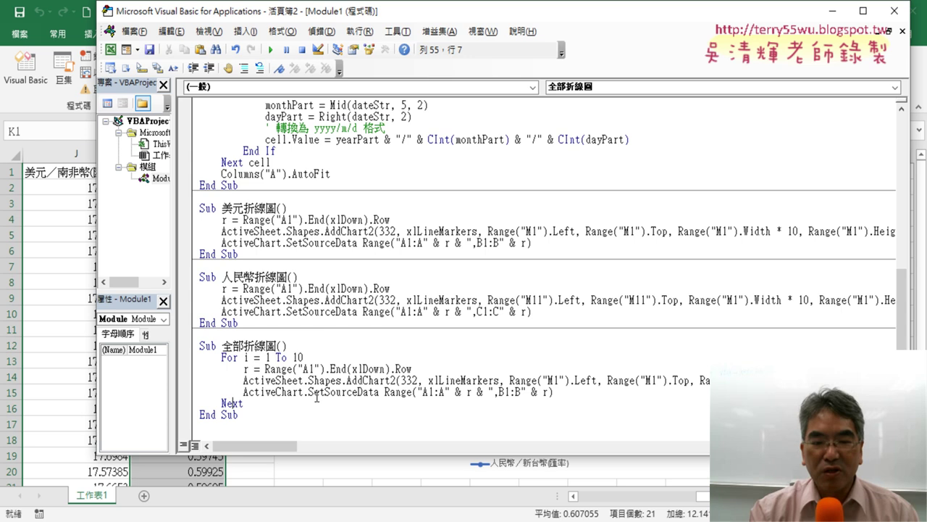
pyautogui.moveTo(570, 395); pyautogui.dragTo(235, 380)
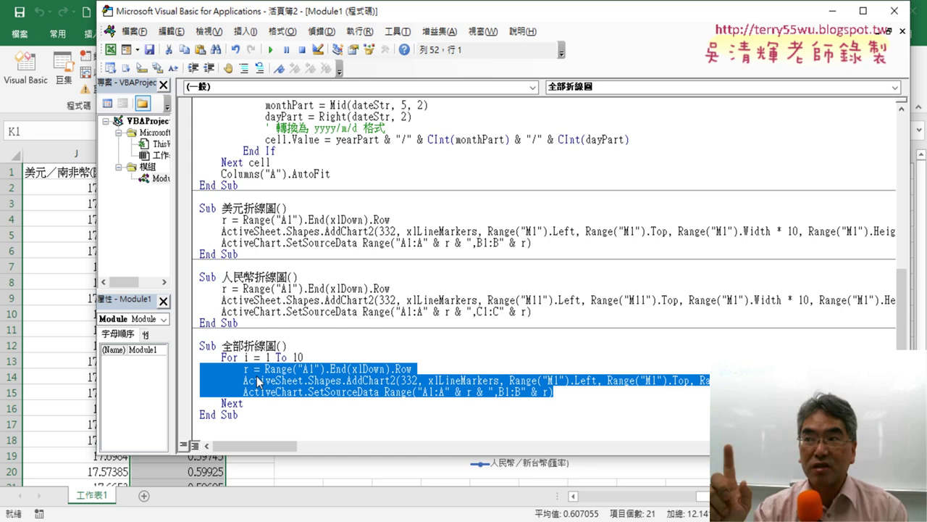
pyautogui.click(555, 391)
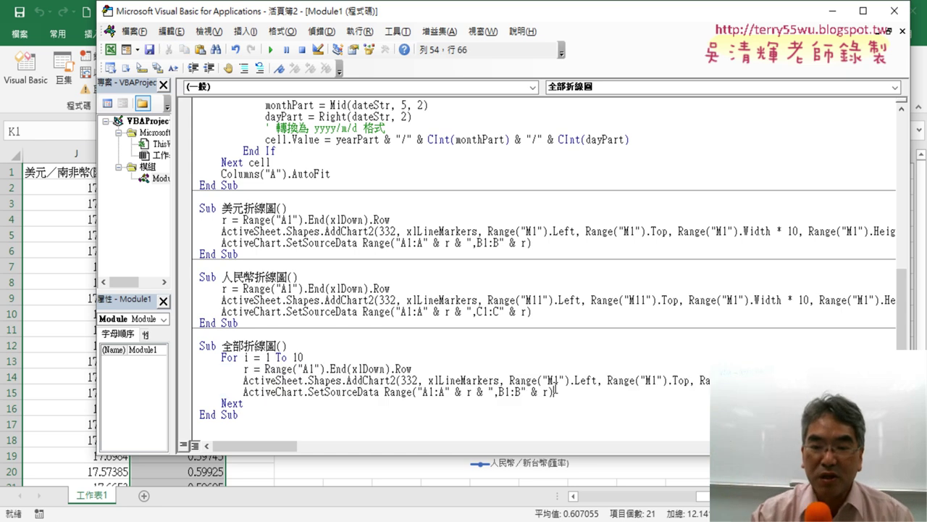
pyautogui.moveTo(559, 380); pyautogui.dragTo(553, 380)
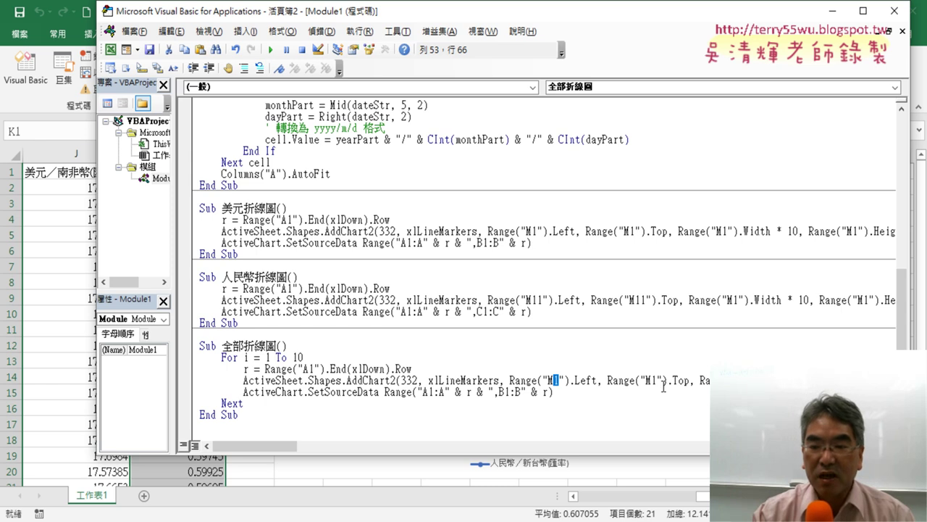
pyautogui.moveTo(657, 380); pyautogui.dragTo(651, 379)
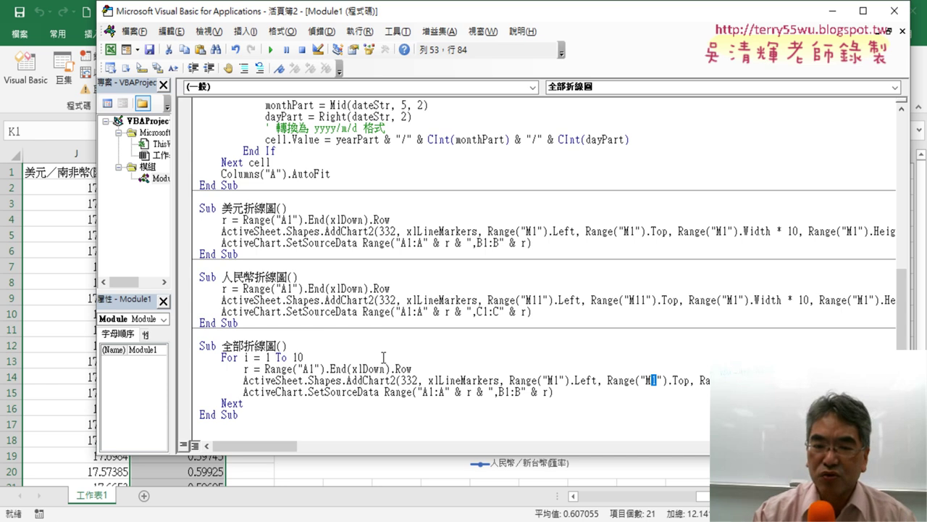
pyautogui.click(356, 341)
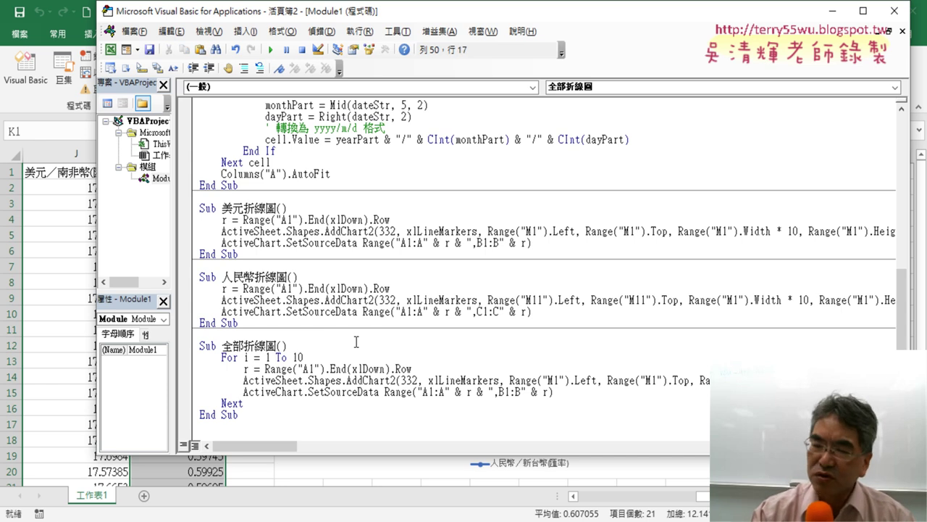
pyautogui.press('Return')
pyautogui.press('Tab')
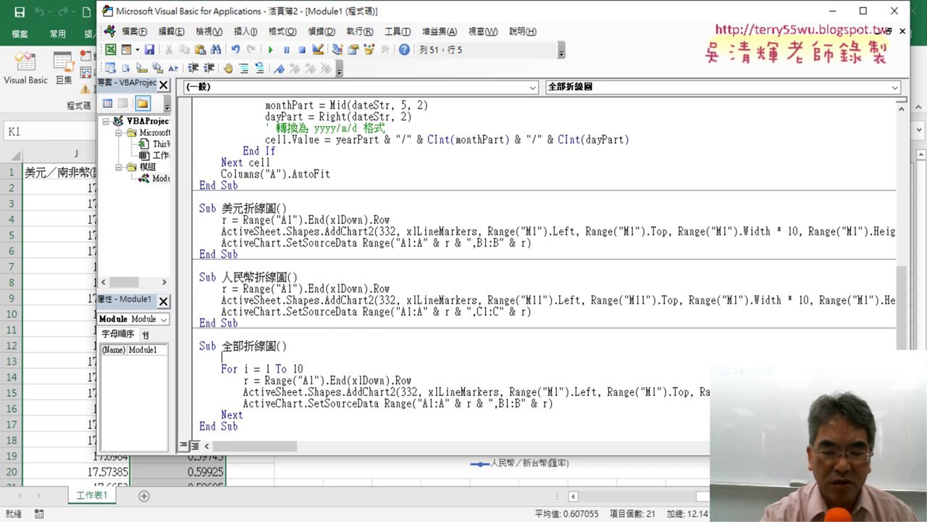
# - Enter k = 1 on the new line before the For loop and relate it to the M1 row
pyautogui.write('k')
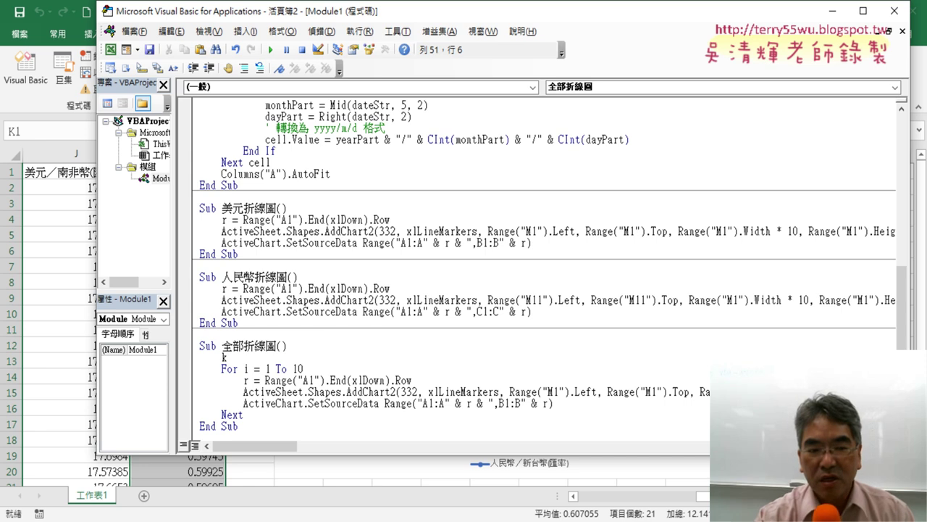
pyautogui.write('=1')
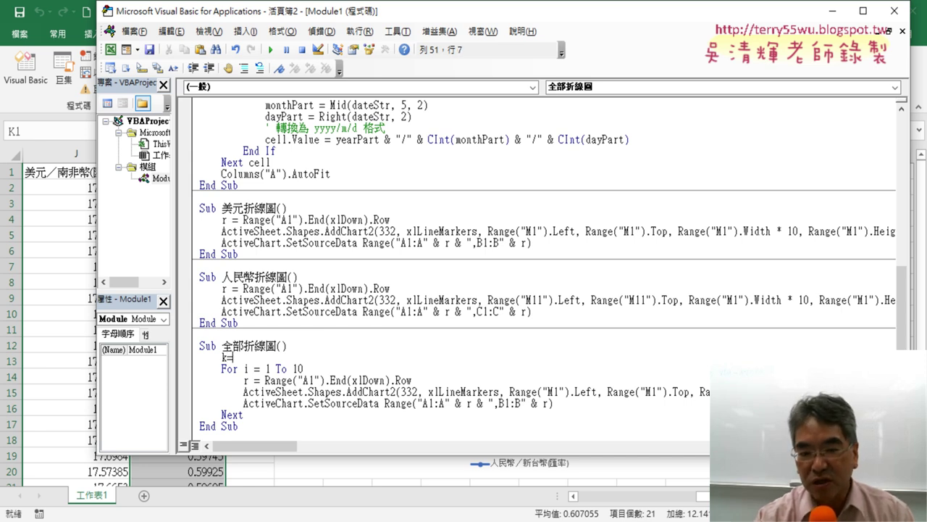
pyautogui.click(561, 368)
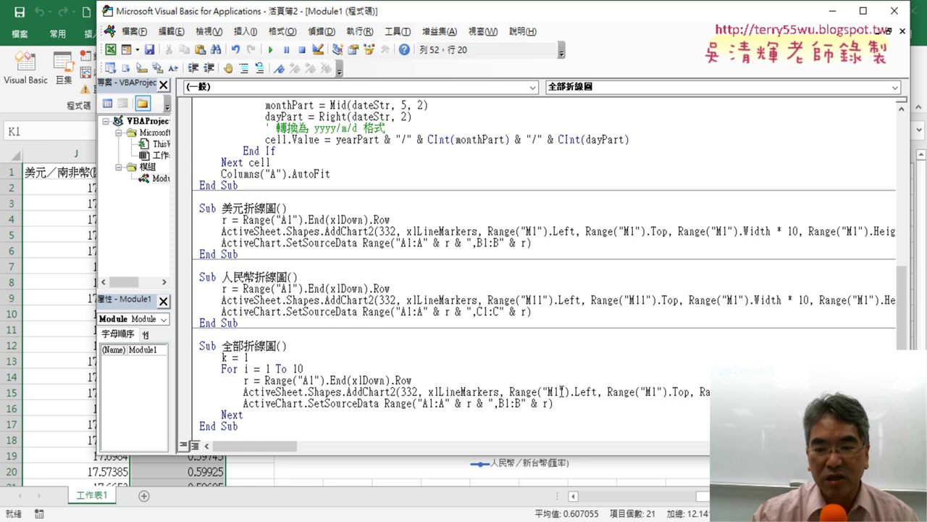
pyautogui.moveTo(560, 391); pyautogui.dragTo(553, 391)
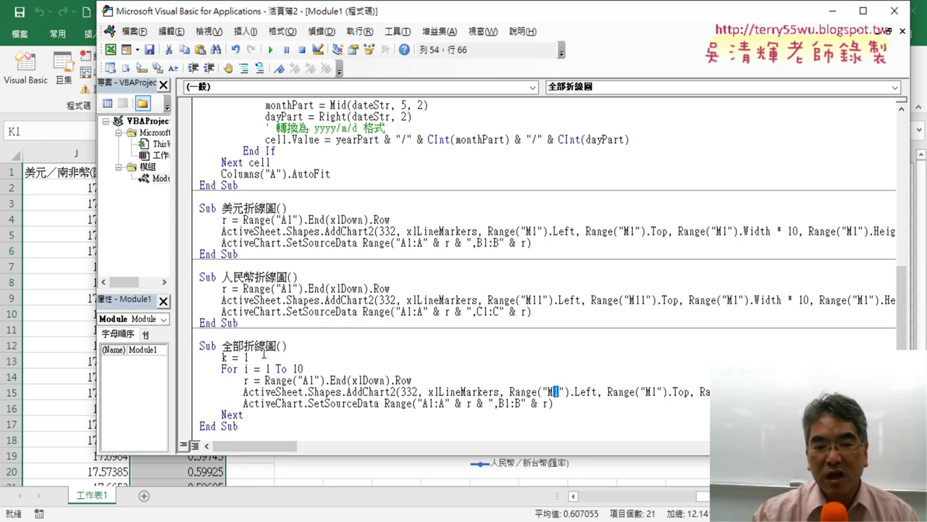
pyautogui.moveTo(248, 357); pyautogui.dragTo(222, 358)
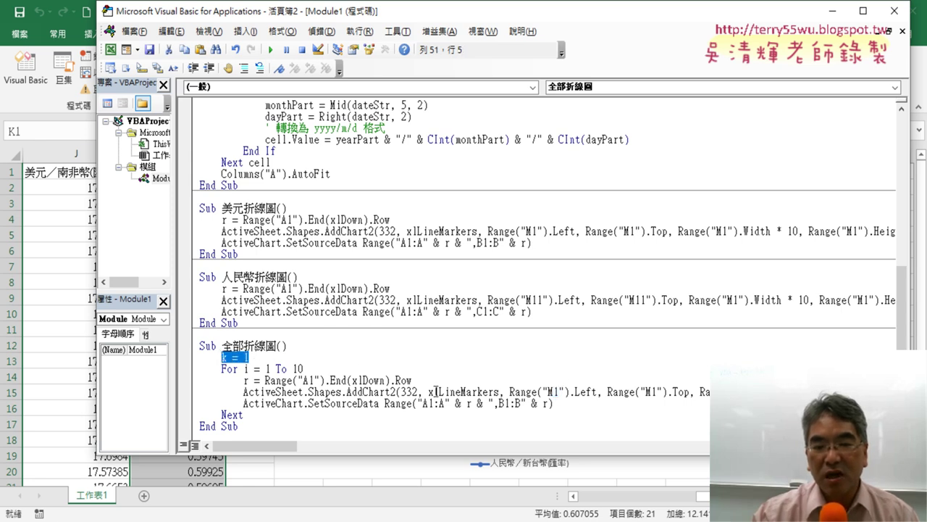
pyautogui.click(560, 403)
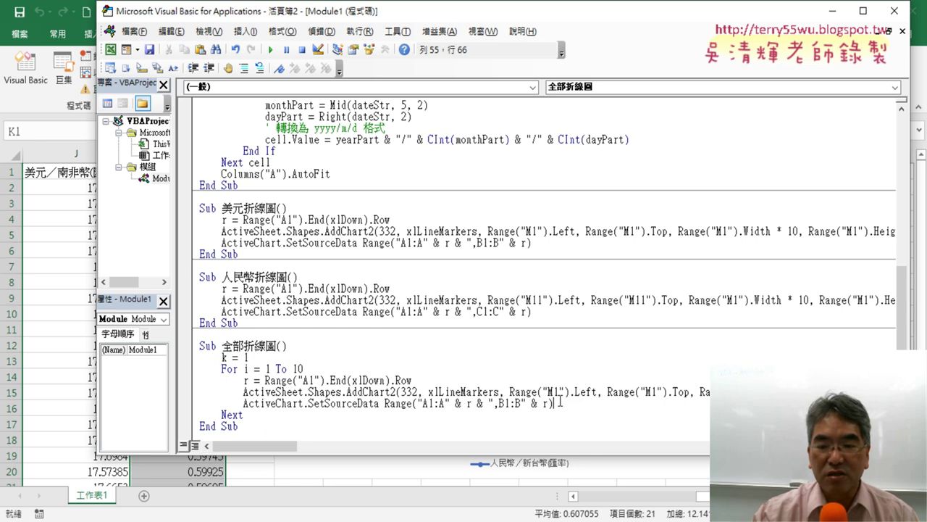
pyautogui.moveTo(559, 391); pyautogui.dragTo(553, 391)
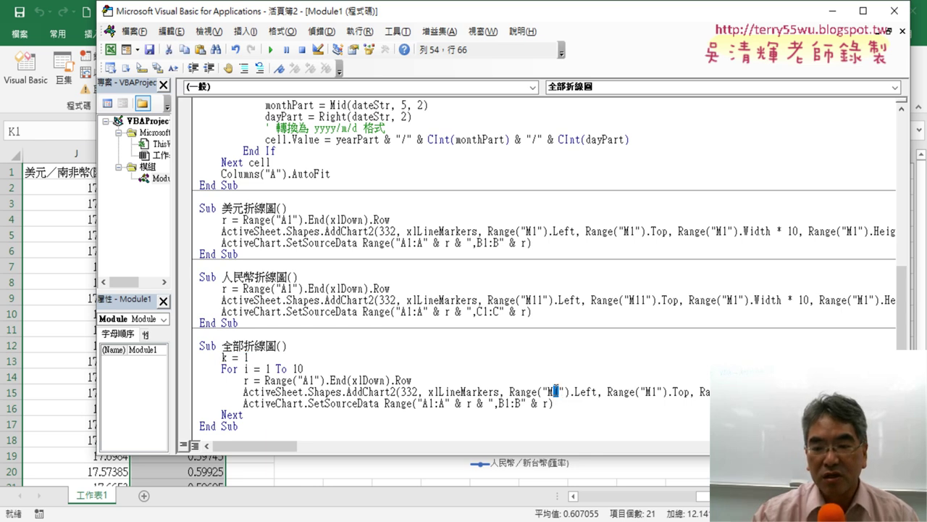
pyautogui.click(582, 404)
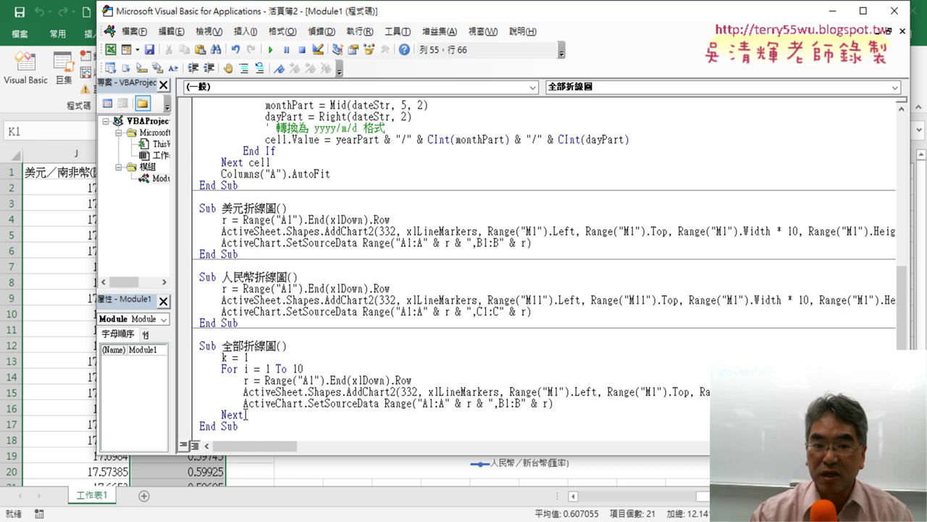
pyautogui.scroll(-1, 331, 378)
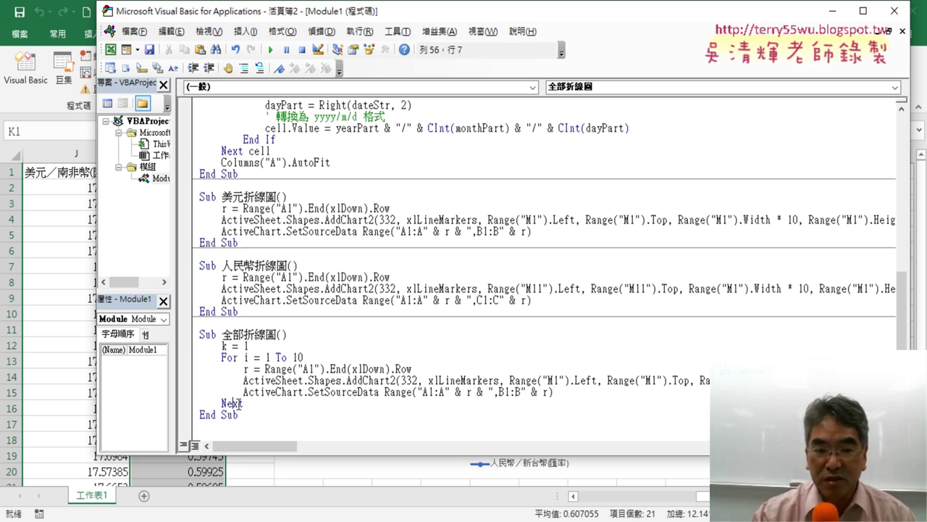
# - Insert k = k + 10 after the SetSourceData line, just before Next
pyautogui.press('Return')
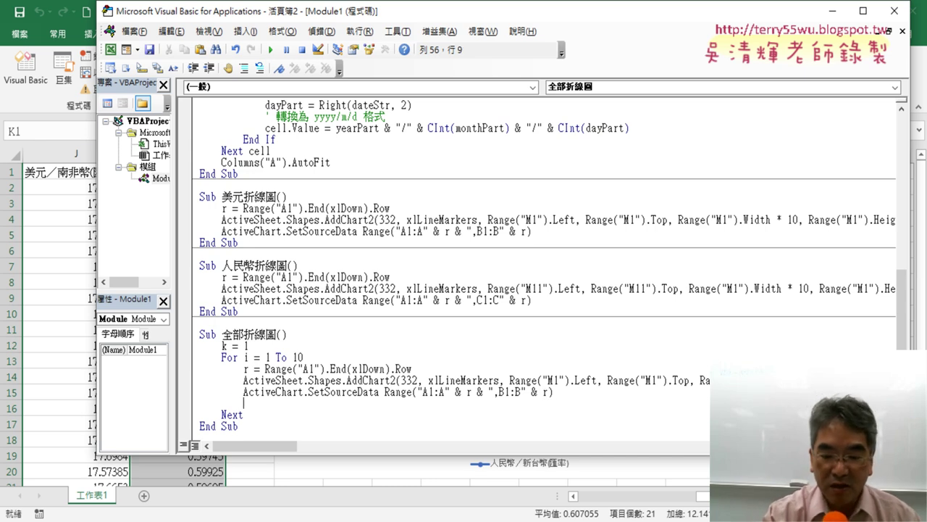
pyautogui.write('k=k')
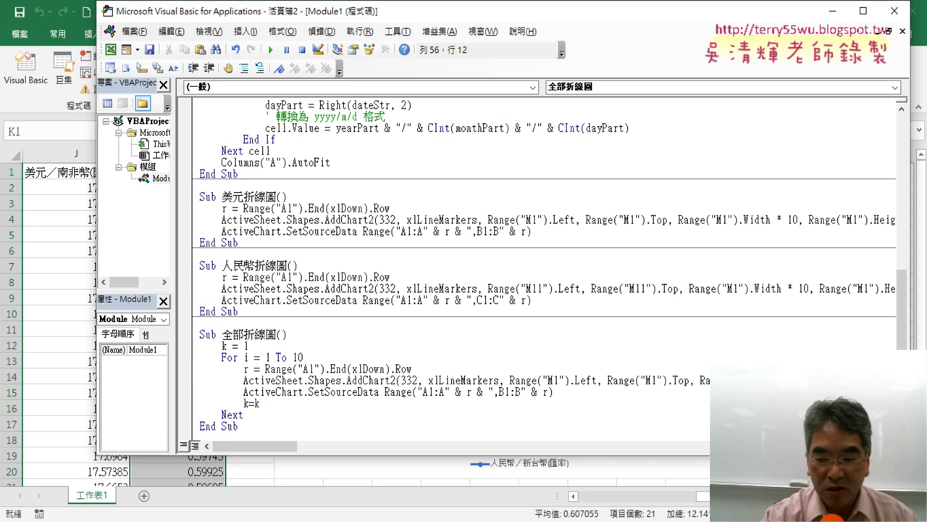
pyautogui.write('+10')
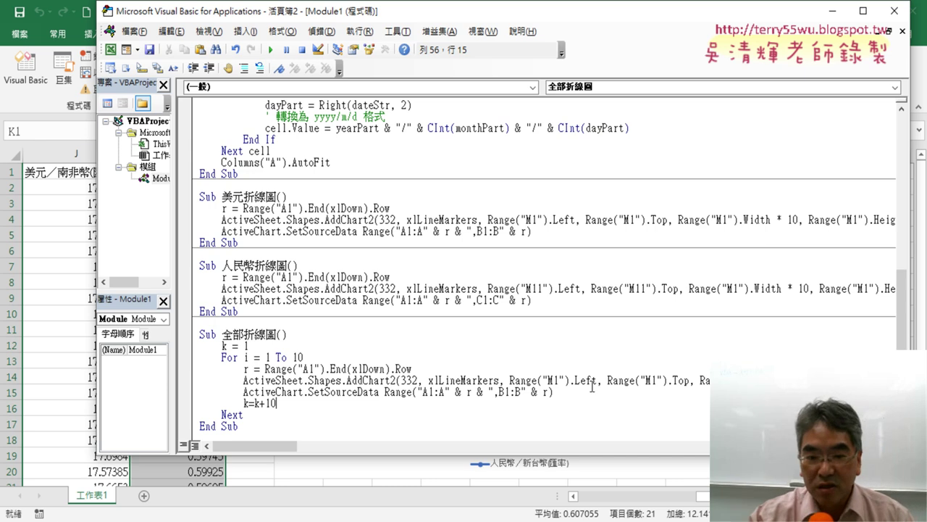
pyautogui.click(555, 370)
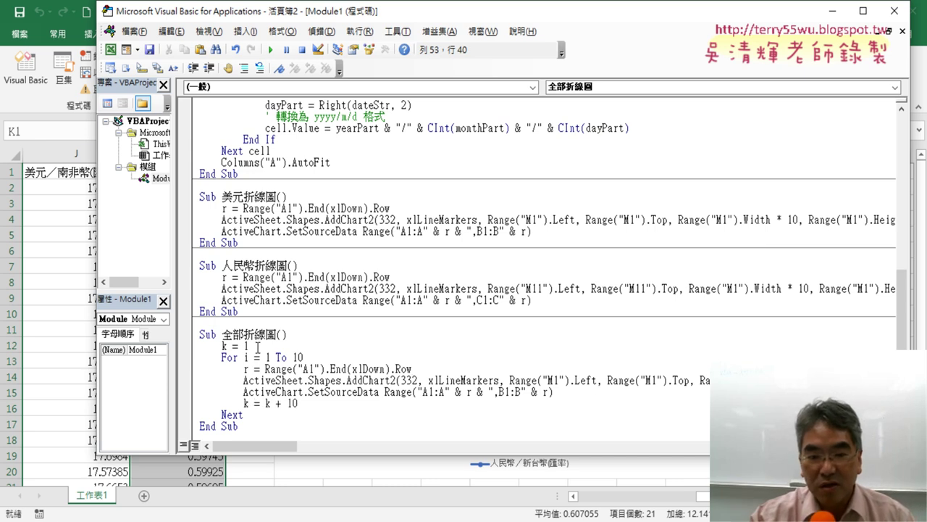
pyautogui.moveTo(257, 348); pyautogui.dragTo(227, 346)
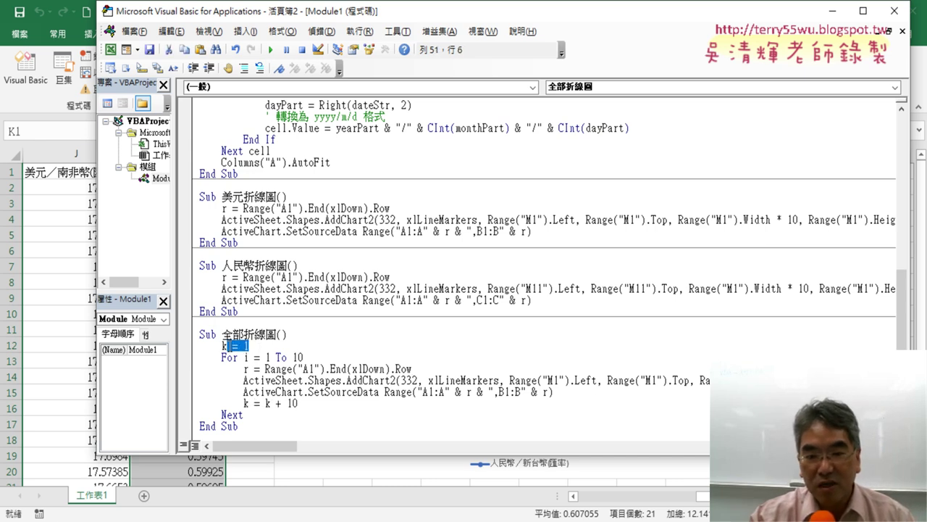
pyautogui.click(555, 380)
pyautogui.moveTo(337, 407); pyautogui.dragTo(270, 404)
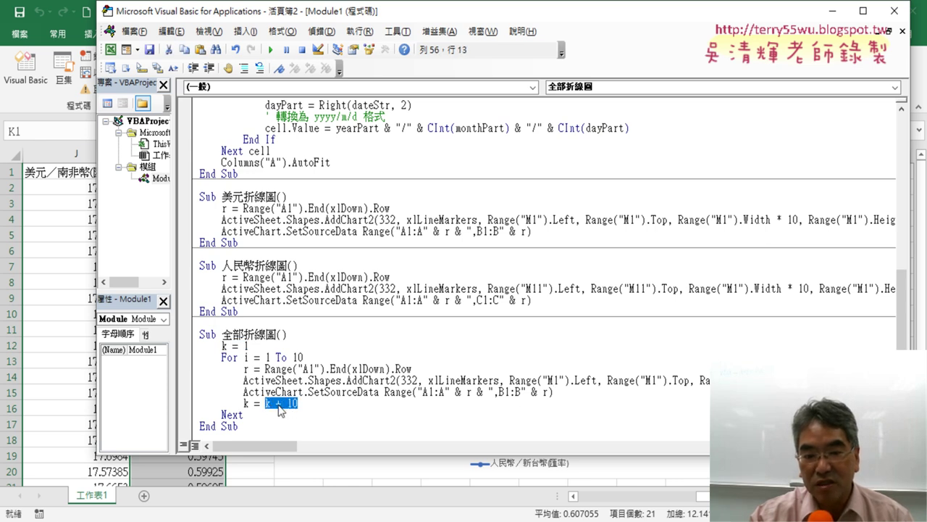
pyautogui.doubleClick(247, 403)
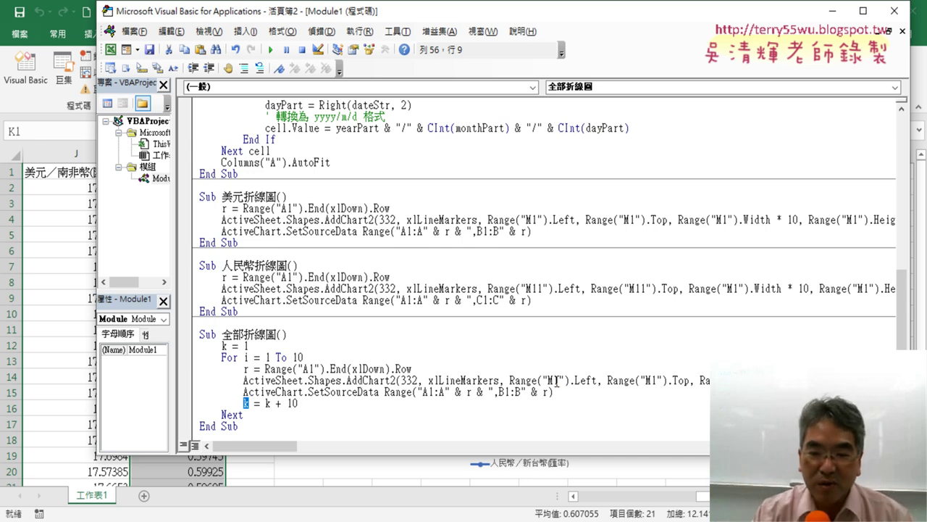
# - Change both Range("M1") Left and Top references in AddChart2 to Range("M" & k), then narrow the editor
pyautogui.moveTo(554, 380); pyautogui.dragTo(558, 380)
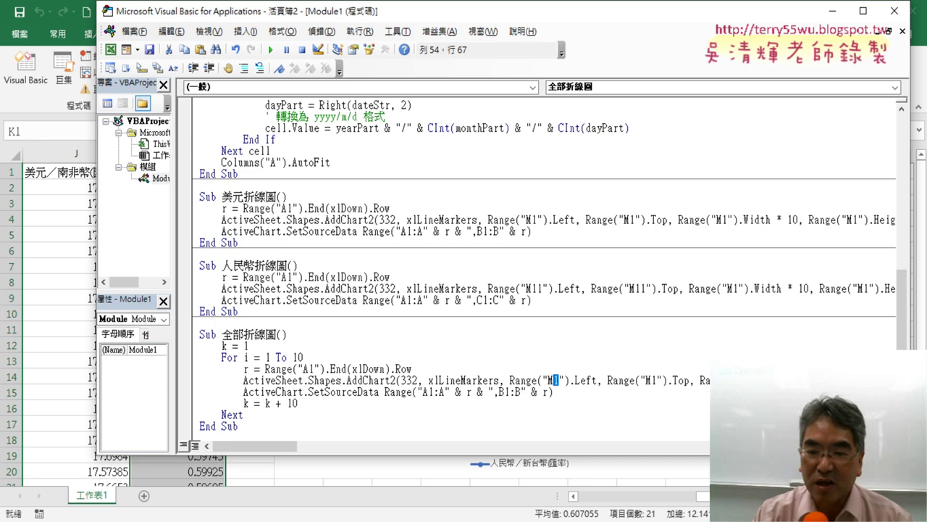
pyautogui.write('k')
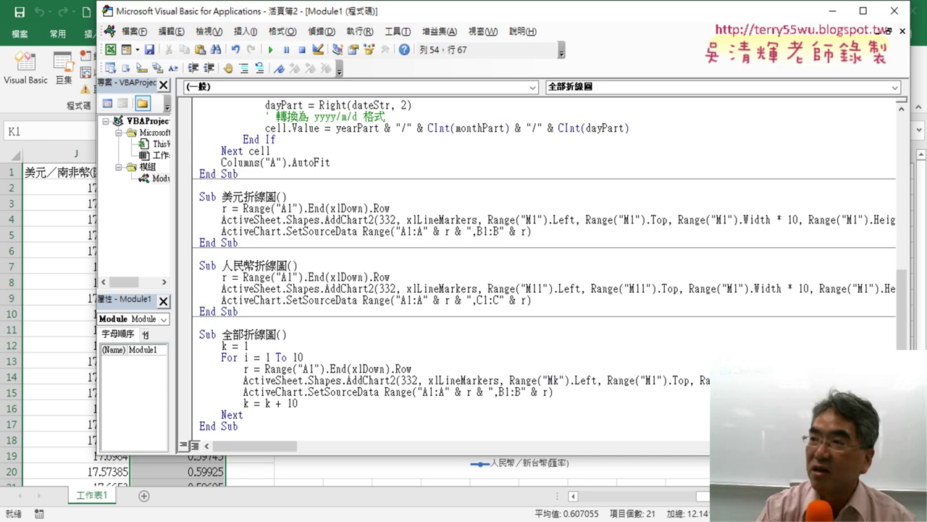
pyautogui.press('BackSpace')
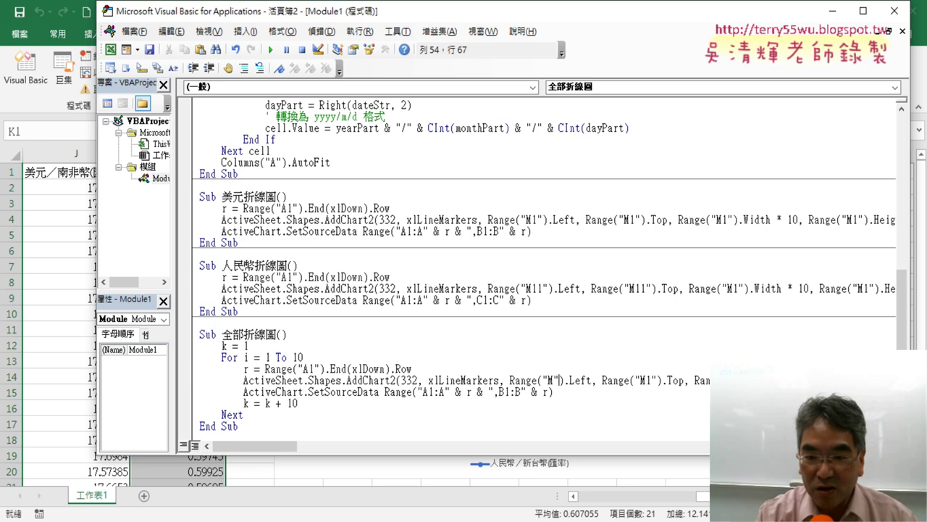
pyautogui.write('& ')
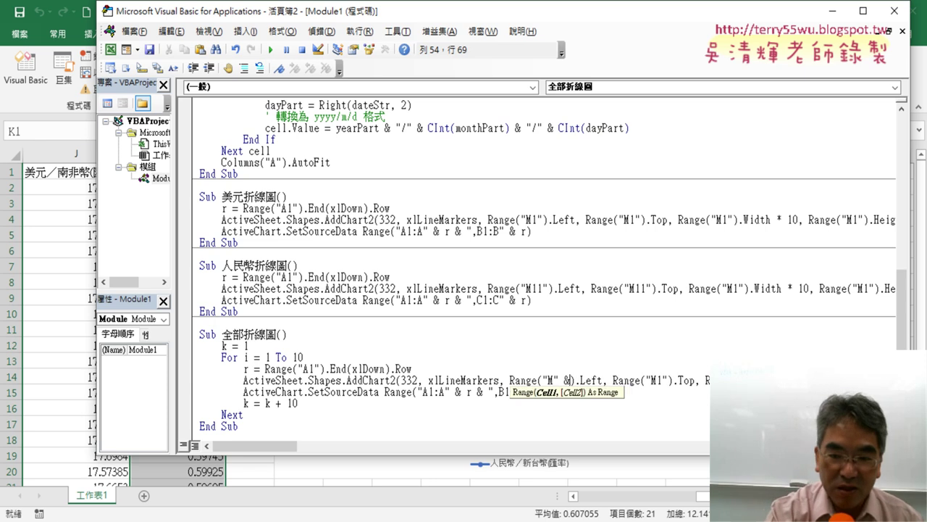
pyautogui.write('k')
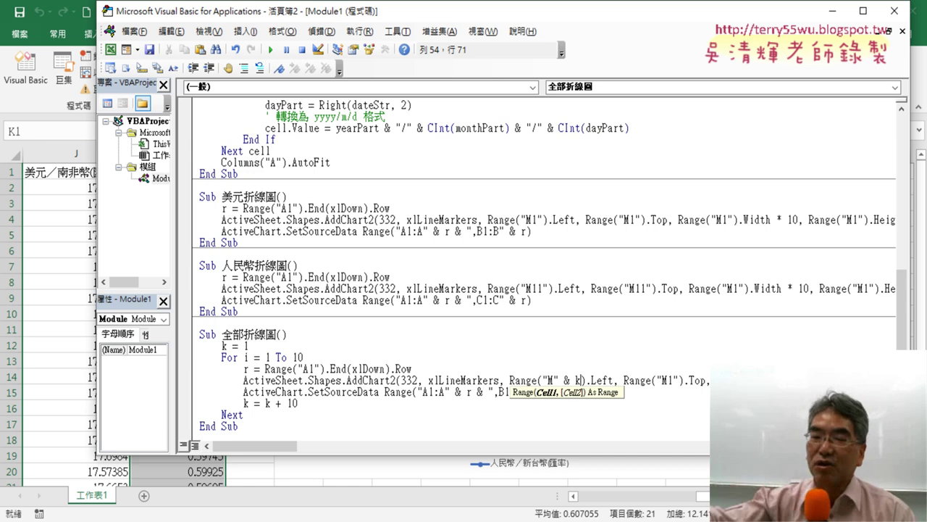
pyautogui.moveTo(673, 381); pyautogui.dragTo(667, 381)
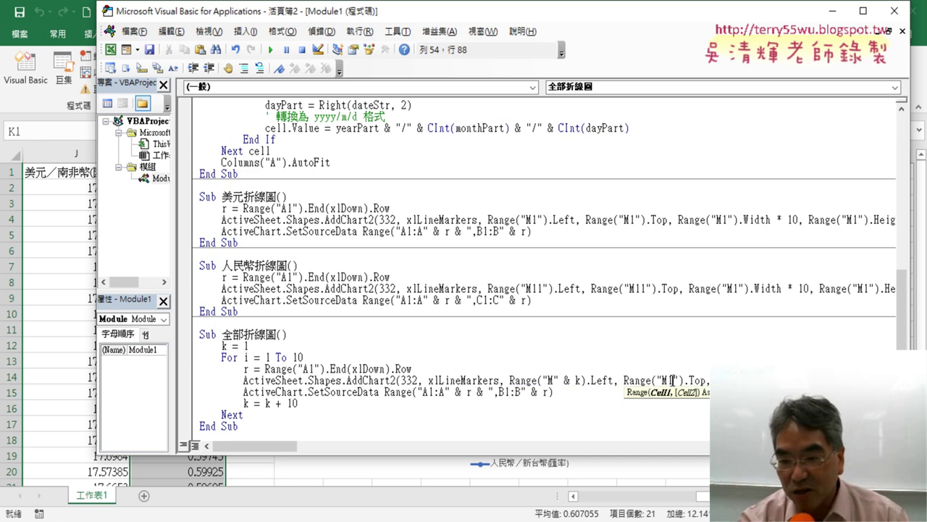
pyautogui.write('"')
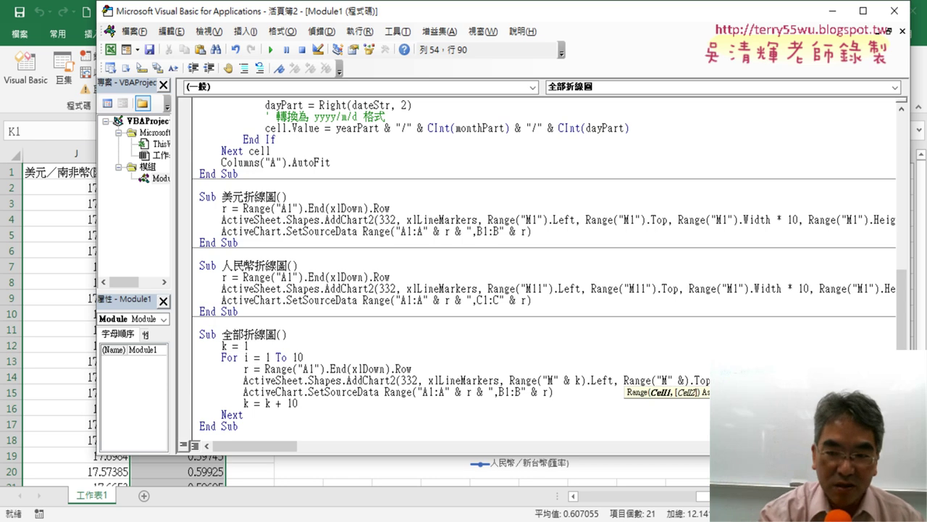
pyautogui.write(' & k')
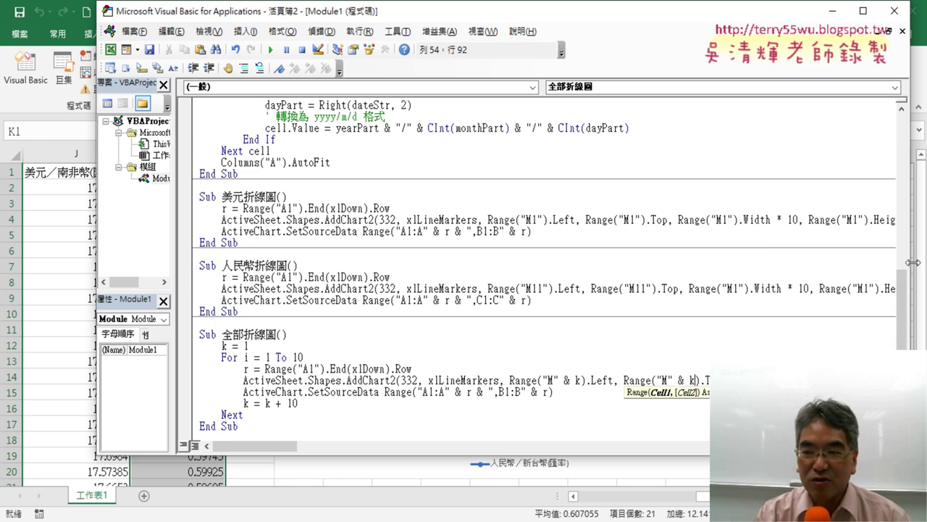
pyautogui.moveTo(910, 239); pyautogui.dragTo(527, 239)
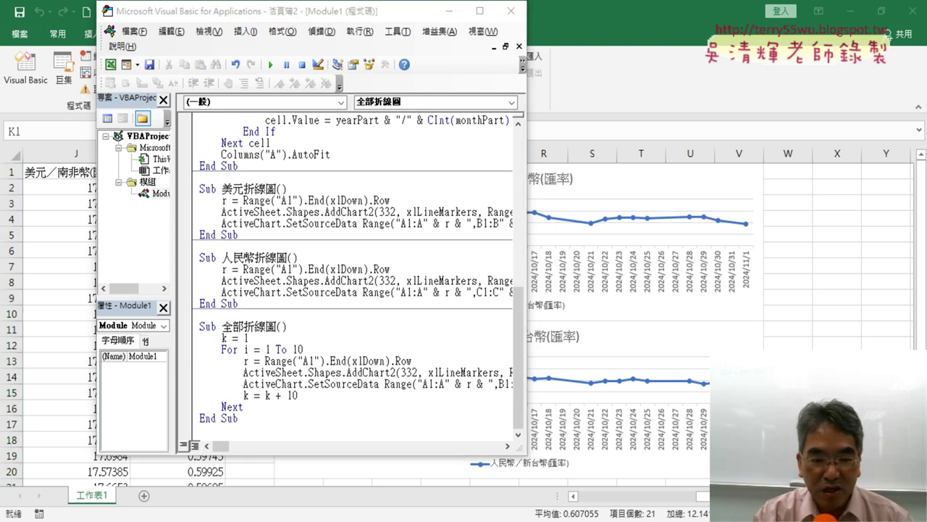
# - Scroll the Google Docs notes past the sample code to the 全部外匯資料 stacked line charts
pyautogui.scroll(-5, 305, 360)
pyautogui.scroll(-2, 305, 359)
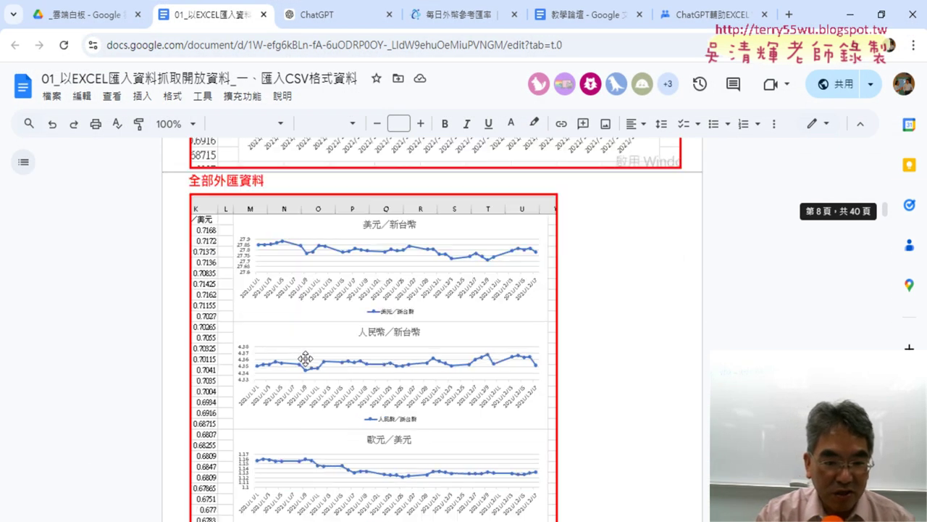
pyautogui.scroll(-5, 305, 358)
pyautogui.scroll(-5, 308, 358)
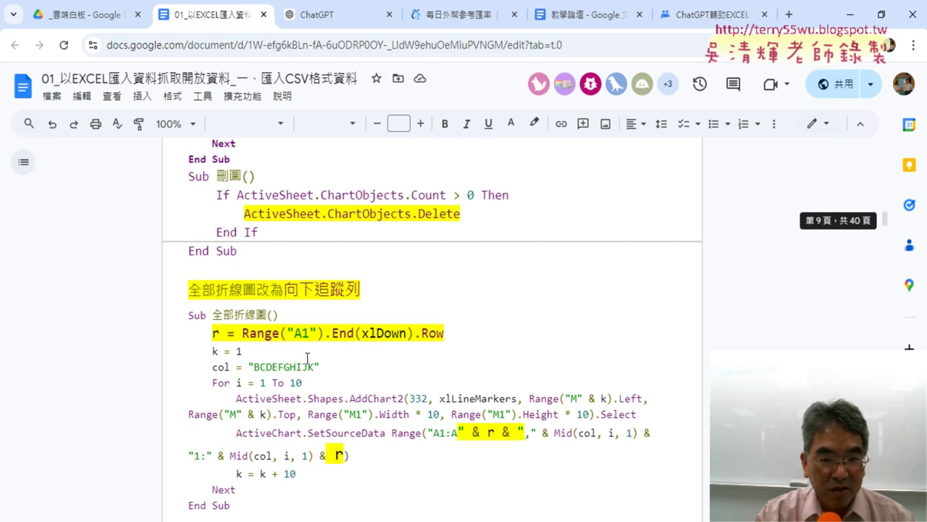
pyautogui.scroll(-3, 306, 359)
pyautogui.scroll(-5, 306, 359)
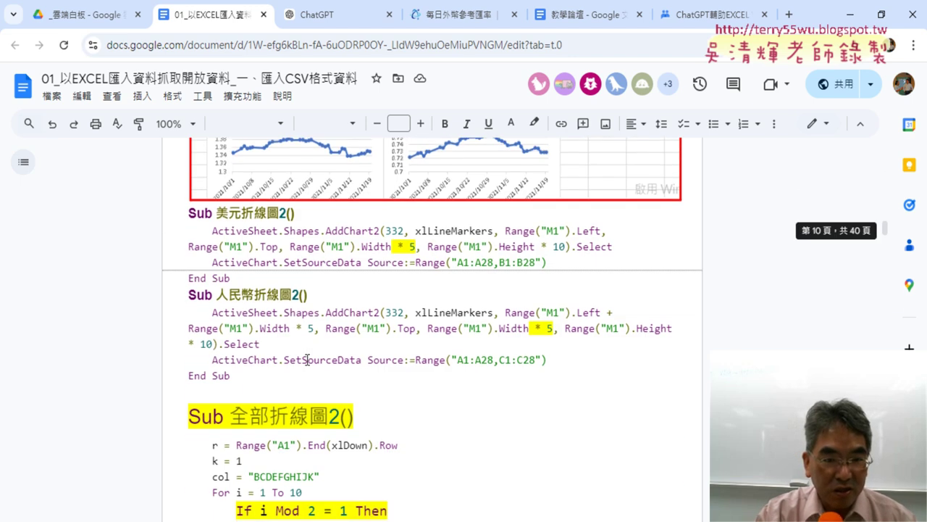
pyautogui.scroll(-2, 307, 360)
pyautogui.scroll(-5, 307, 360)
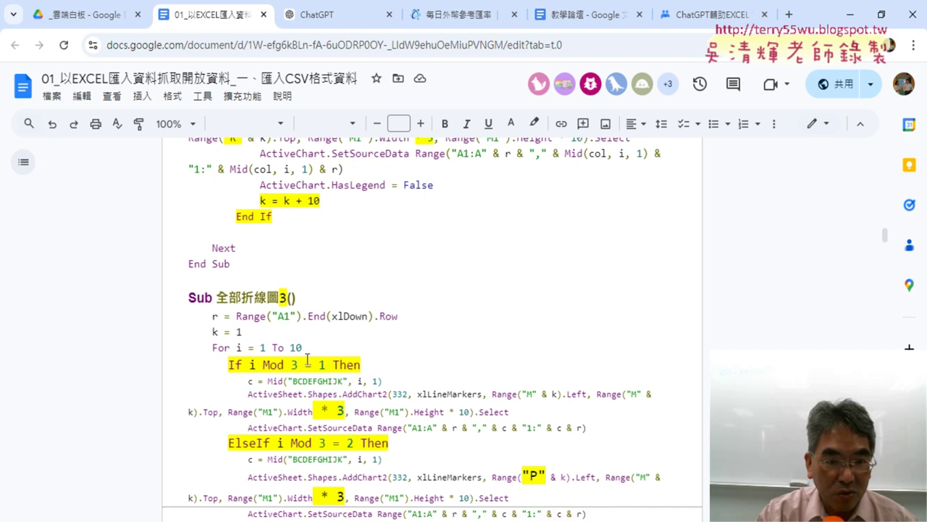
pyautogui.scroll(-3, 307, 358)
pyautogui.scroll(-1, 307, 358)
pyautogui.scroll(-5, 307, 358)
pyautogui.scroll(-4, 307, 358)
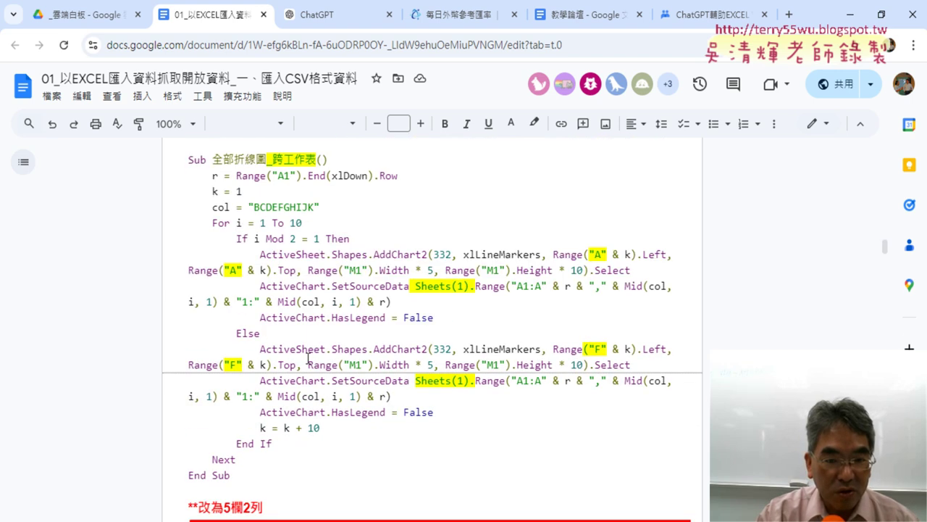
pyautogui.scroll(-4, 308, 358)
pyautogui.scroll(-5, 307, 358)
pyautogui.scroll(-5, 307, 358)
pyautogui.scroll(-5, 307, 357)
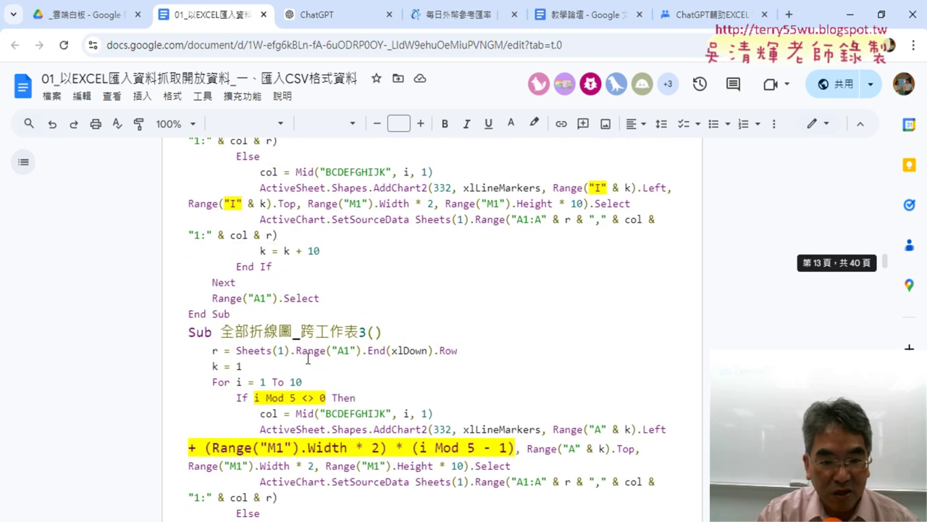
pyautogui.scroll(-5, 307, 358)
pyautogui.scroll(-5, 324, 363)
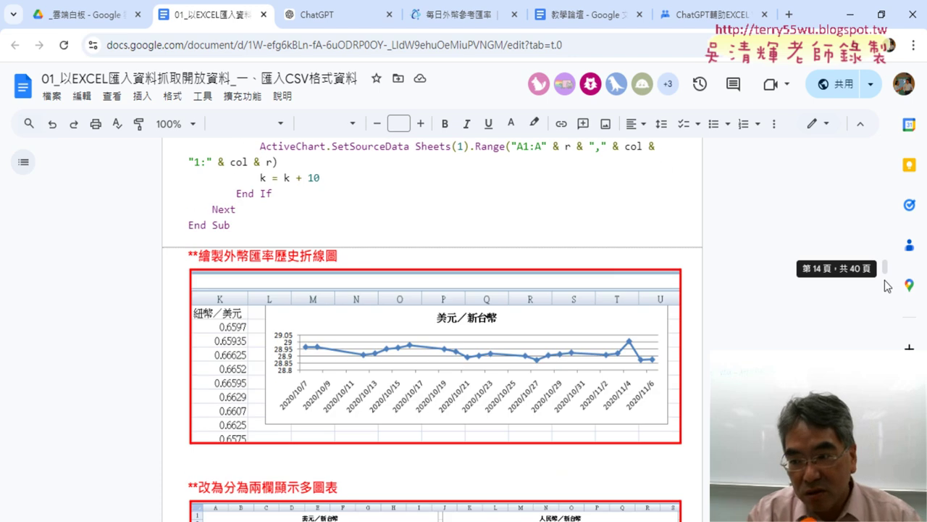
pyautogui.moveTo(885, 269)
pyautogui.mouseDown()
pyautogui.moveTo(885, 175)
pyautogui.moveTo(884, 207)
pyautogui.mouseUp()
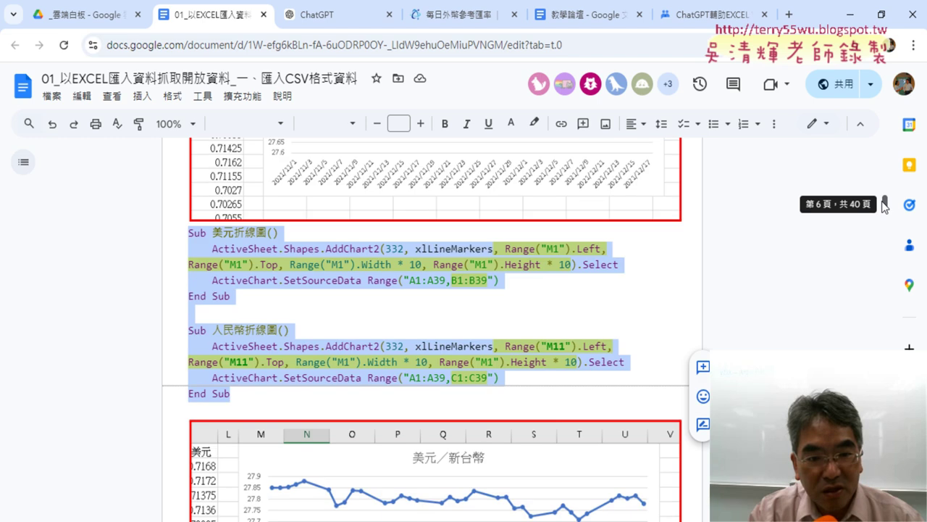
pyautogui.scroll(-10, 540, 249)
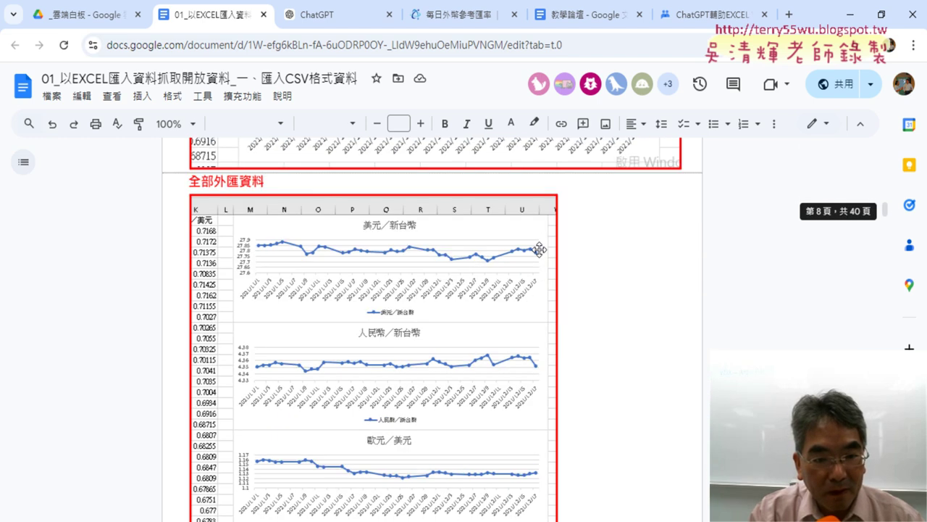
pyautogui.scroll(2, 540, 249)
# - Back in Excel, delete the two existing exchange-rate charts from the sheet
pyautogui.click(851, 15)
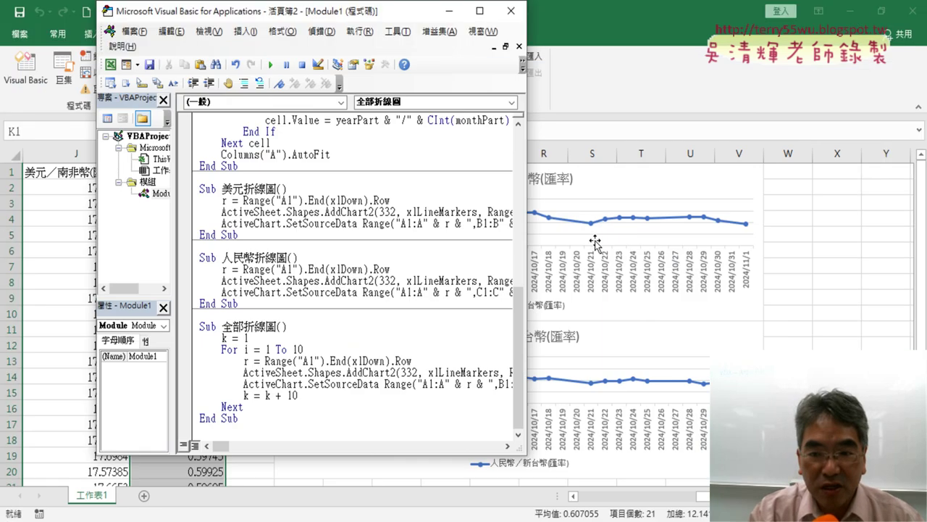
pyautogui.click(677, 190)
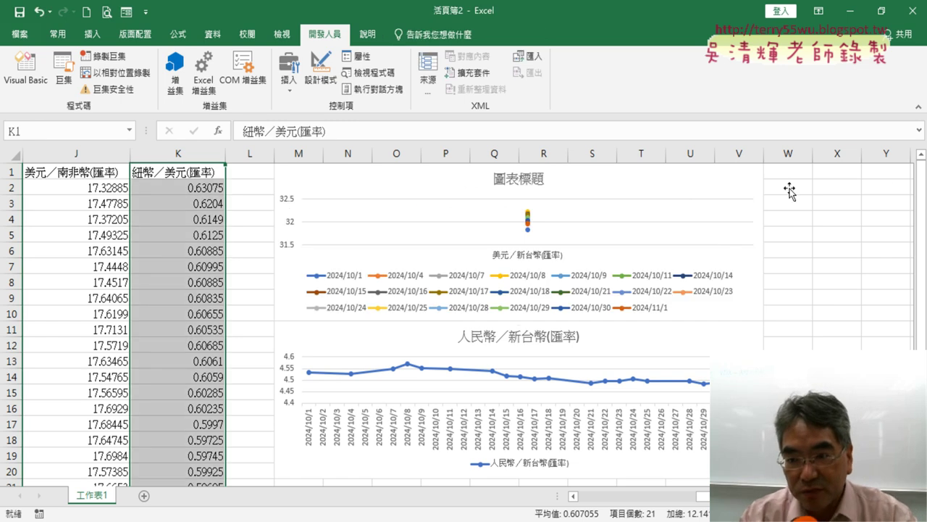
pyautogui.click(722, 182)
pyautogui.press('Delete')
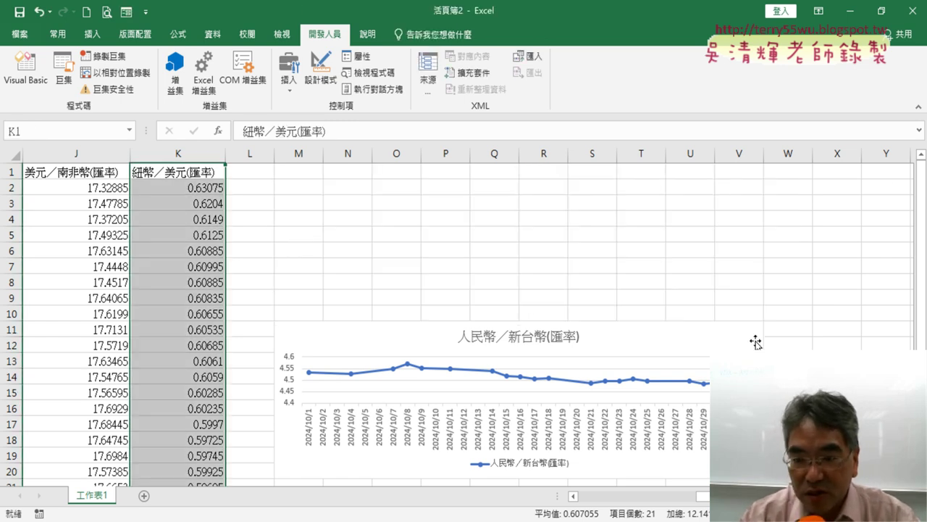
pyautogui.click(756, 342)
pyautogui.press('Delete')
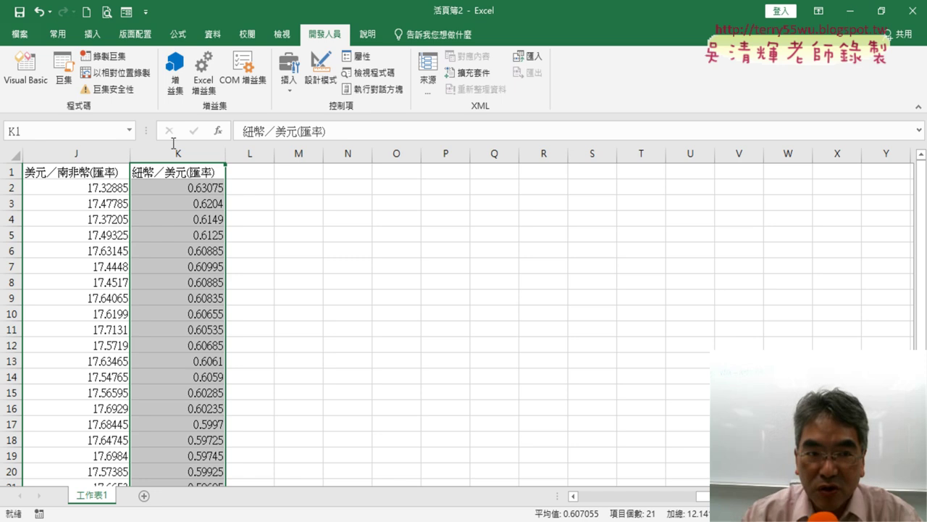
# - Run the 全部折線圖 macro from the VBA editor
pyautogui.click(26, 69)
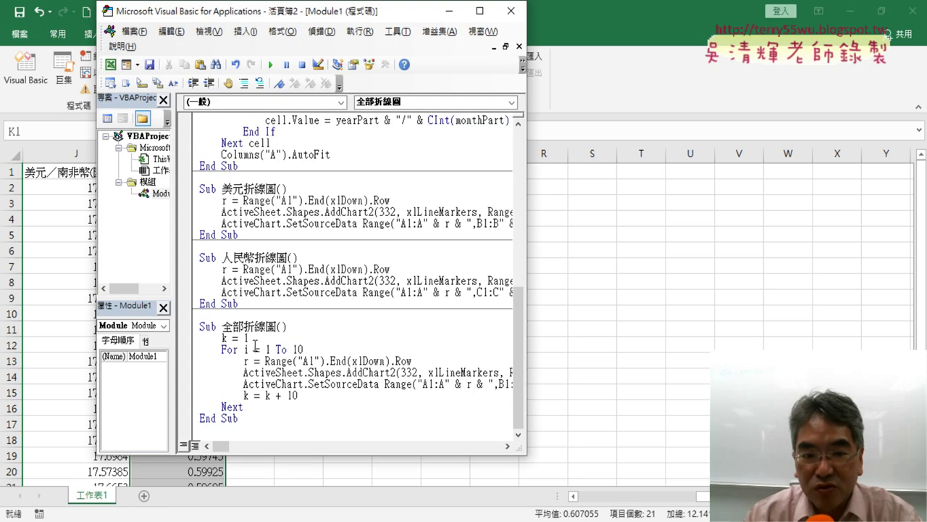
pyautogui.moveTo(254, 343); pyautogui.dragTo(221, 340)
pyautogui.click(226, 342)
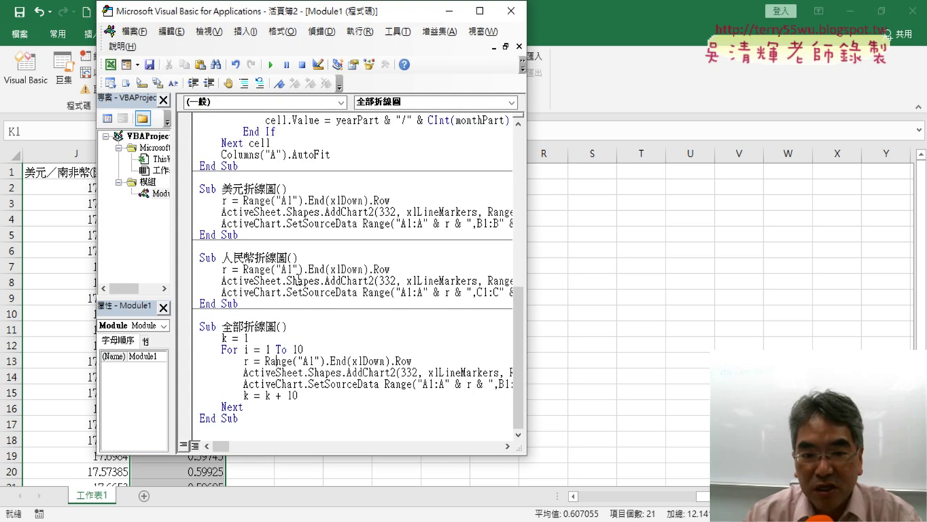
pyautogui.click(270, 66)
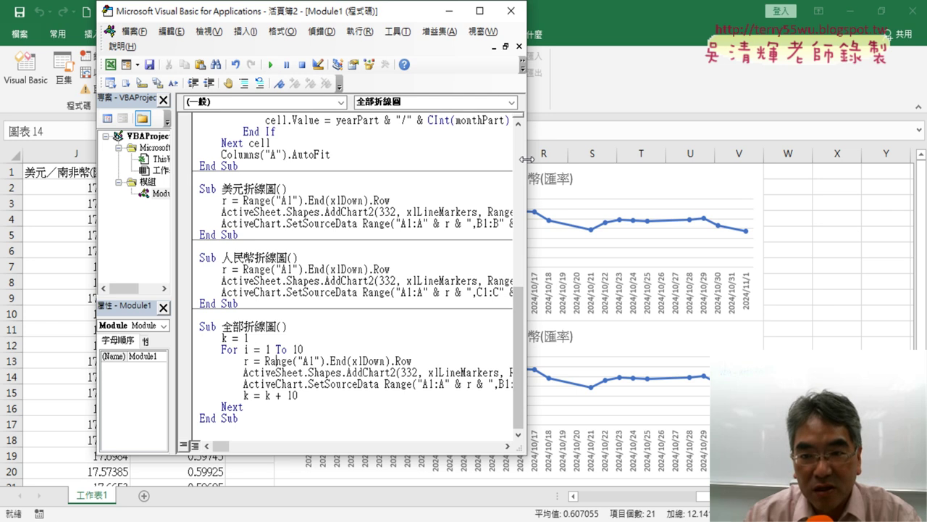
pyautogui.moveTo(527, 159); pyautogui.dragTo(346, 160)
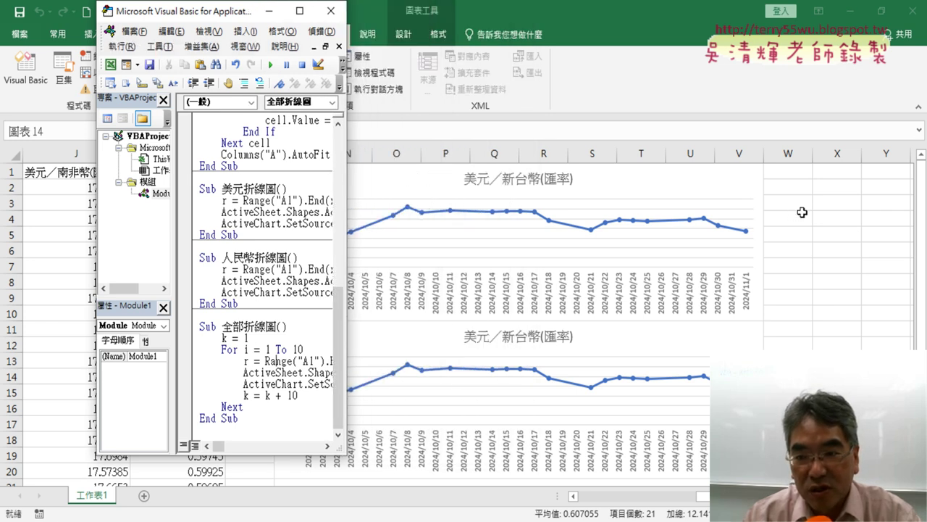
# - Scroll down through the stacked 美元／新台幣 charts and back up to the top
pyautogui.click(823, 199)
pyautogui.scroll(-2, 855, 254)
pyautogui.scroll(-3, 855, 254)
pyautogui.scroll(-3, 855, 254)
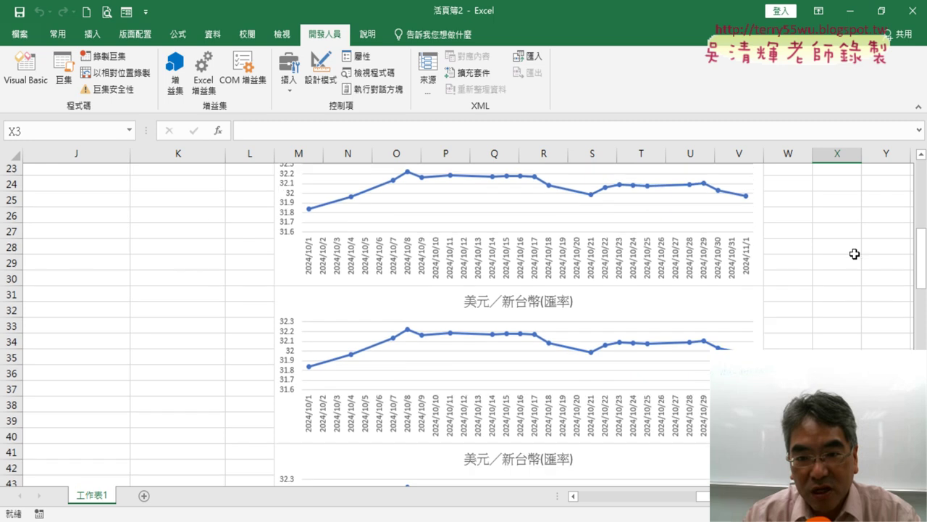
pyautogui.scroll(-6, 855, 254)
pyautogui.scroll(-3, 855, 254)
pyautogui.scroll(-6, 855, 254)
pyautogui.scroll(-2, 855, 254)
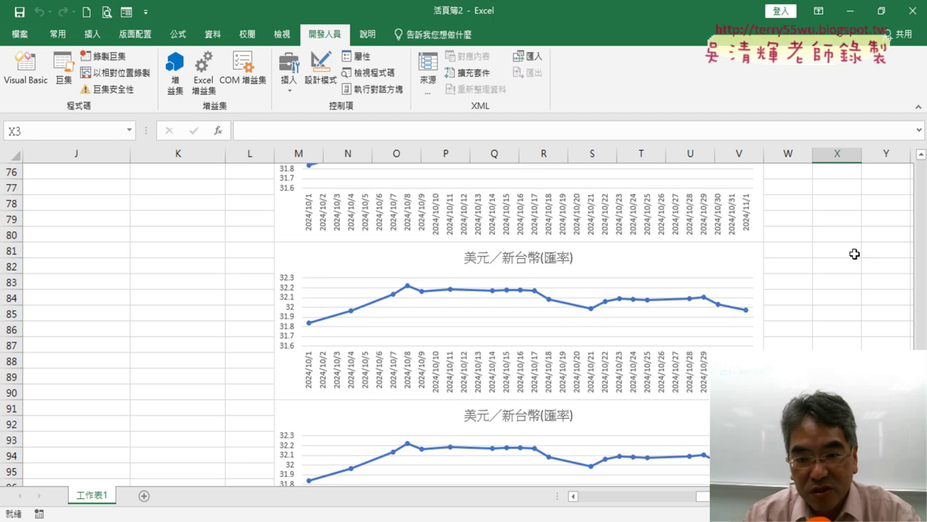
pyautogui.scroll(-3, 855, 254)
pyautogui.scroll(5, 855, 255)
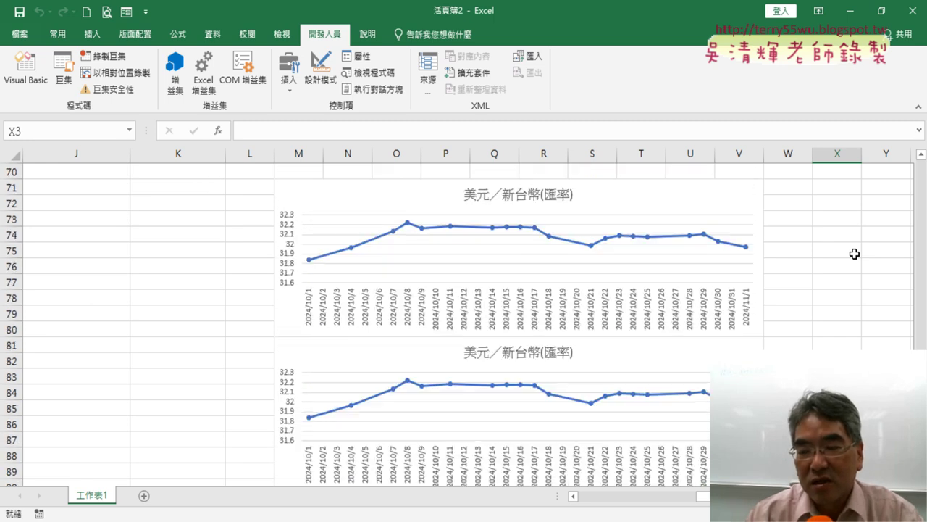
pyautogui.scroll(8, 855, 254)
pyautogui.scroll(9, 855, 254)
pyautogui.scroll(6, 855, 254)
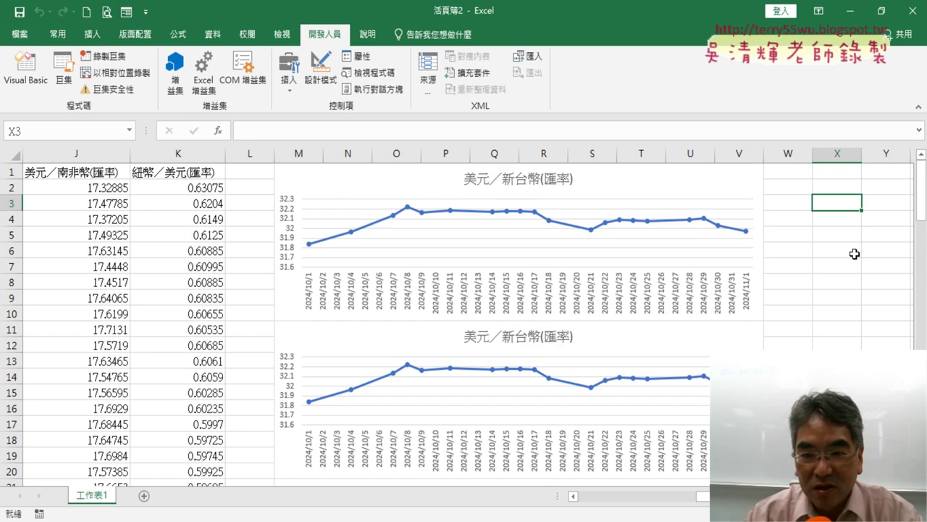
# - Widen the VBA editor and point out SourceData's fixed B1:B column and the loop start 1
pyautogui.click(25, 69)
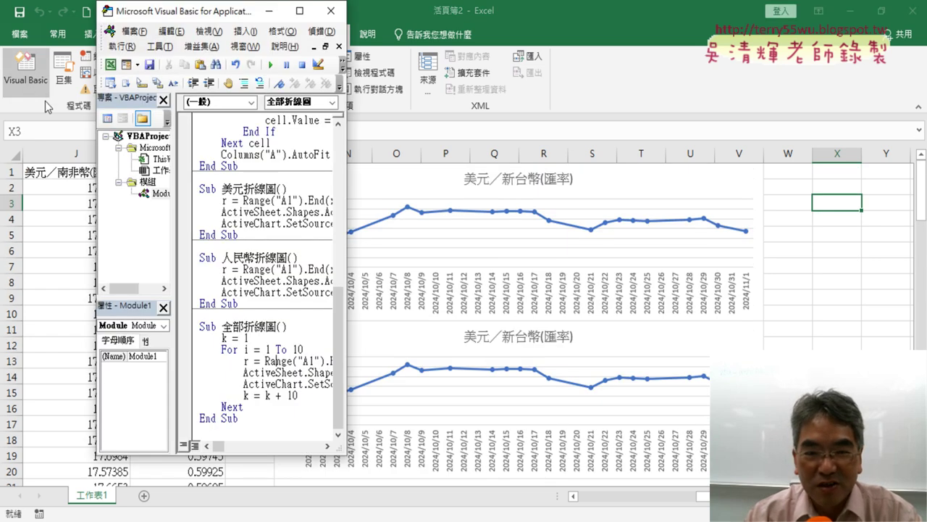
pyautogui.moveTo(346, 232); pyautogui.dragTo(805, 238)
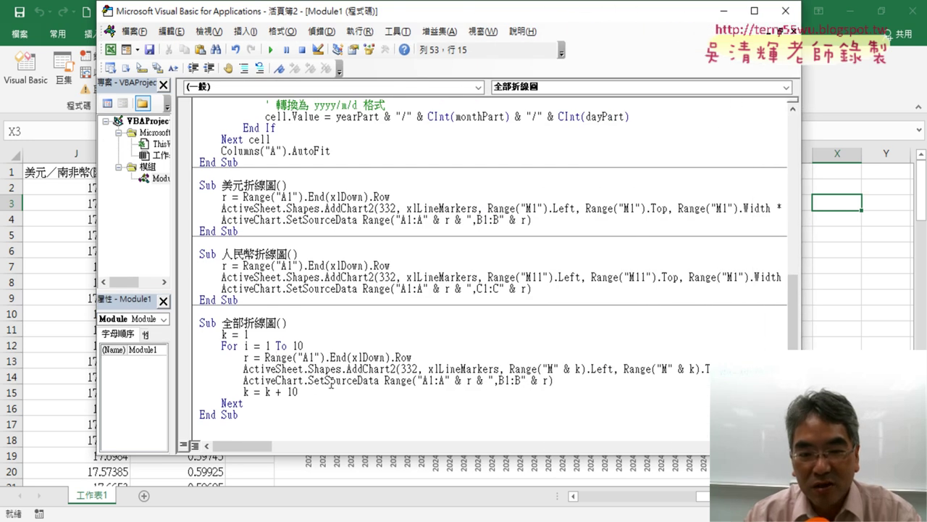
pyautogui.moveTo(325, 382); pyautogui.dragTo(376, 382)
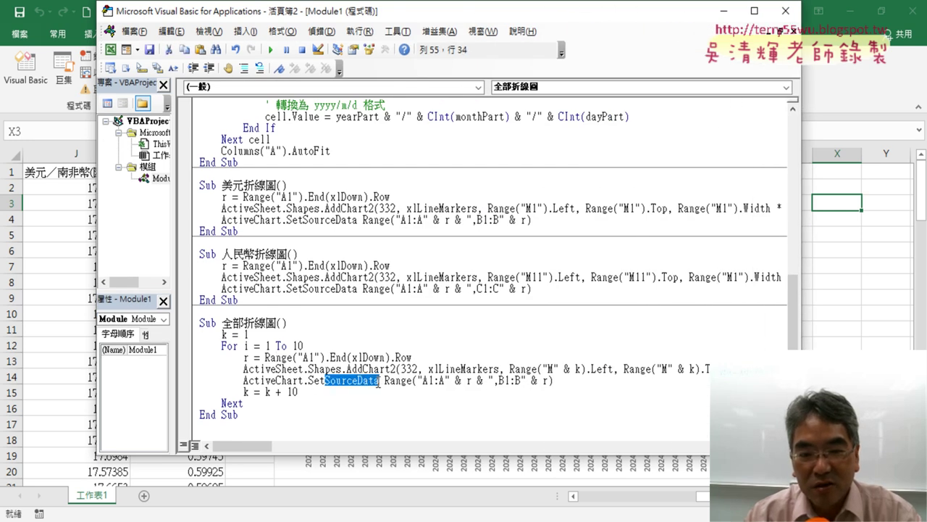
pyautogui.moveTo(498, 381); pyautogui.dragTo(520, 382)
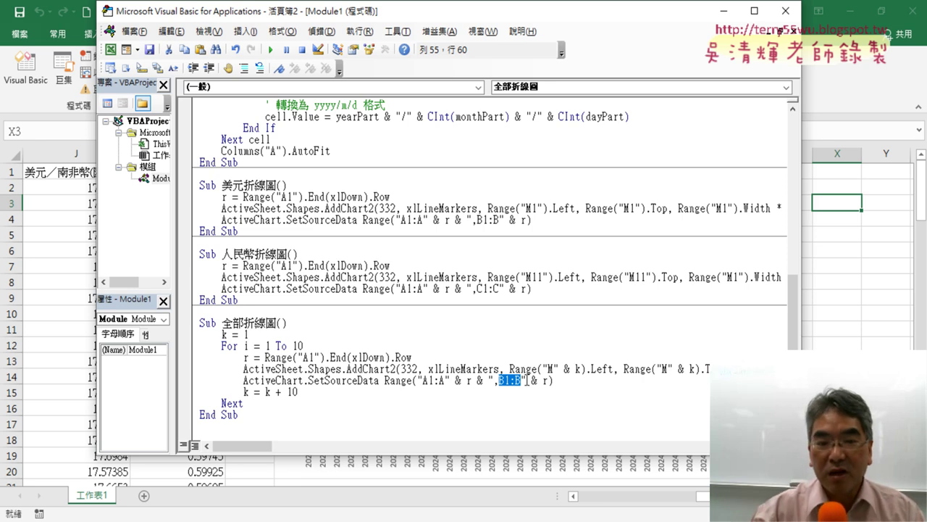
pyautogui.doubleClick(267, 347)
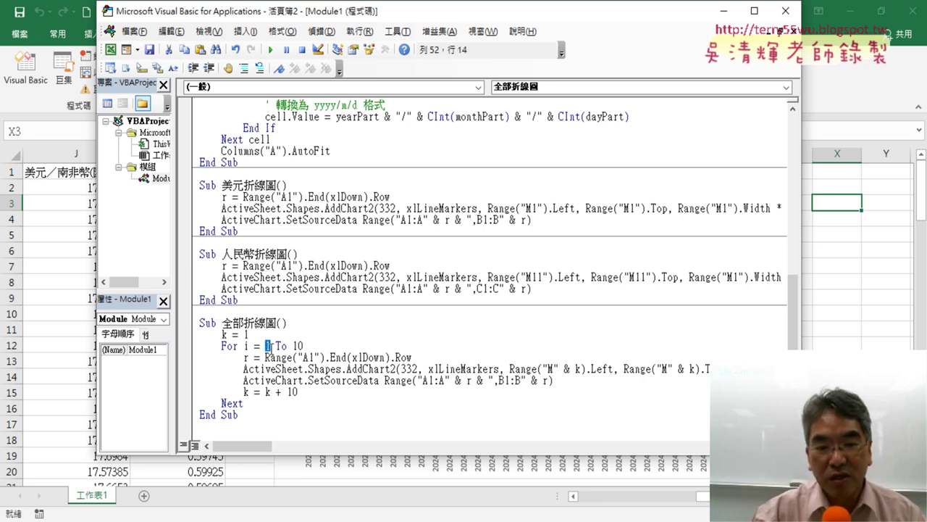
pyautogui.moveTo(498, 380); pyautogui.dragTo(505, 380)
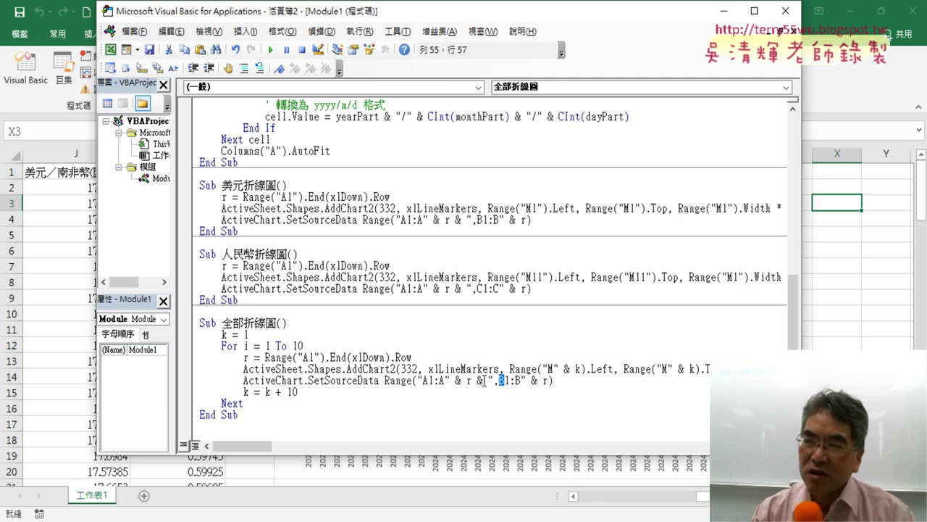
# - Add an indented col = Mid("BCDEFGHIJK", i, 1) line right after For i = 1 To 10
pyautogui.click(344, 350)
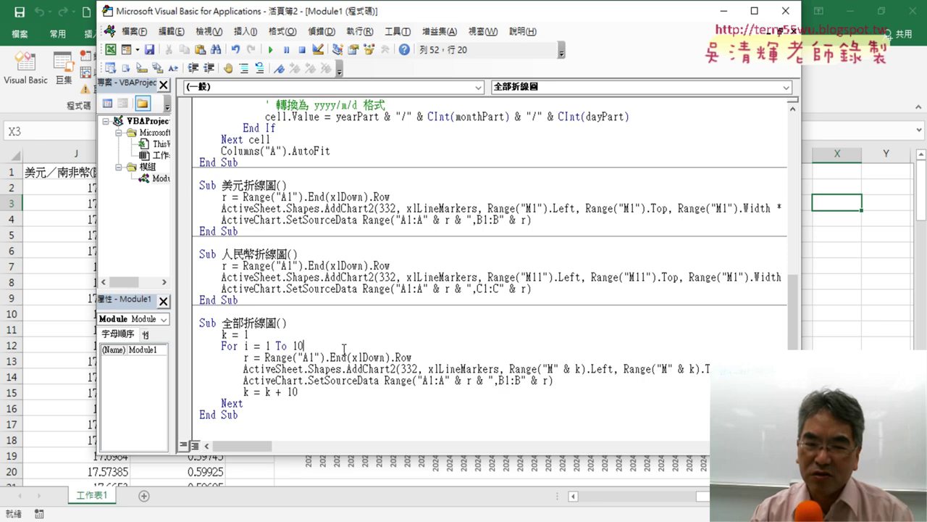
pyautogui.press('Return')
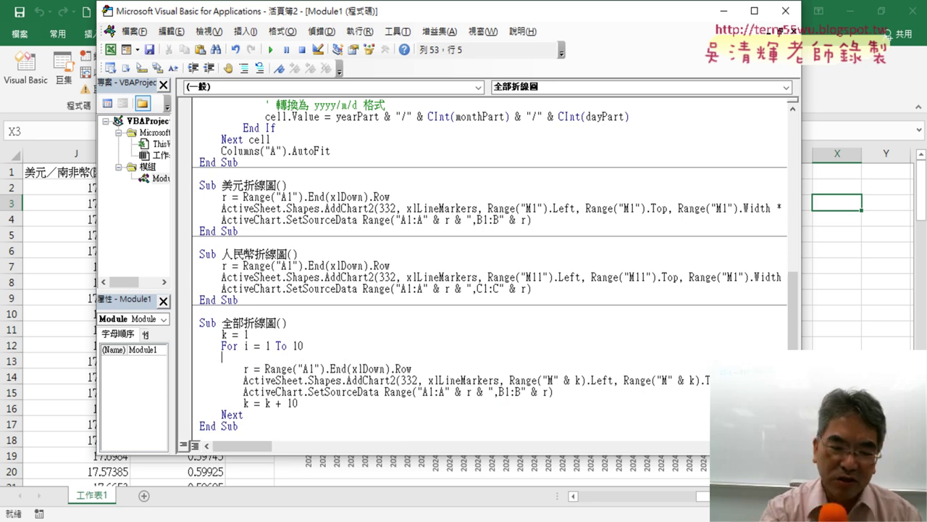
pyautogui.press('Tab')
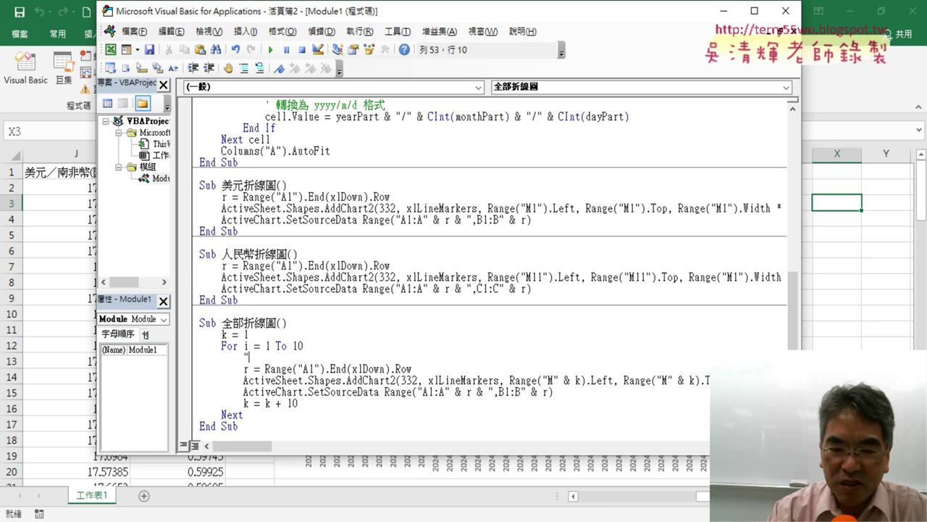
pyautogui.write('""')
pyautogui.press('Left')
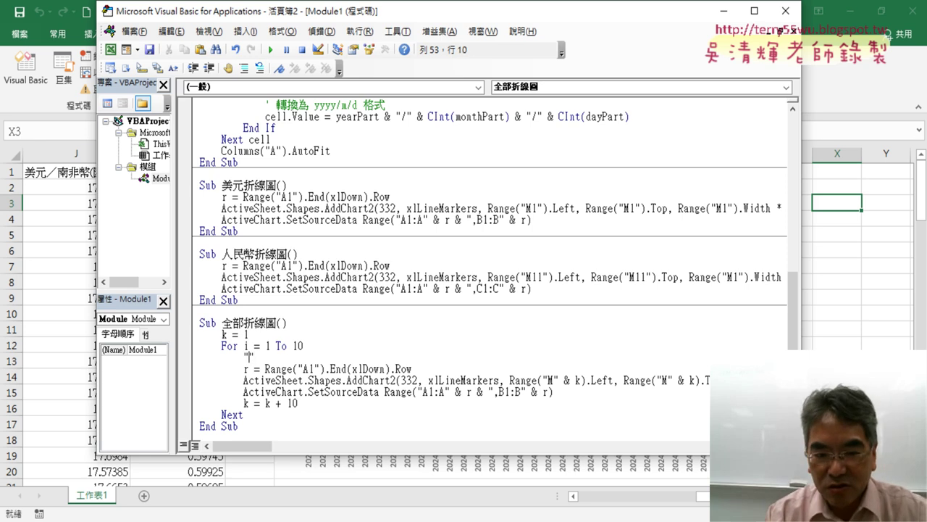
pyautogui.write('B')
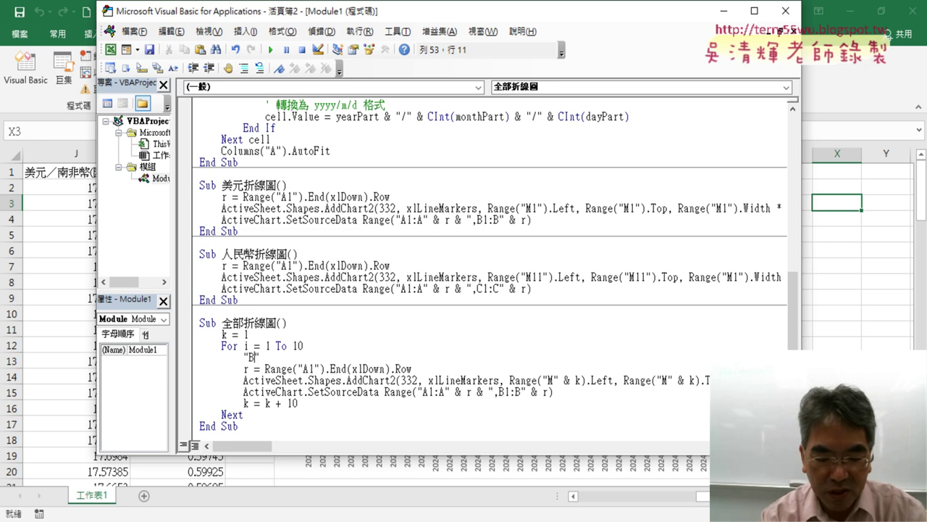
pyautogui.write('CDEFG')
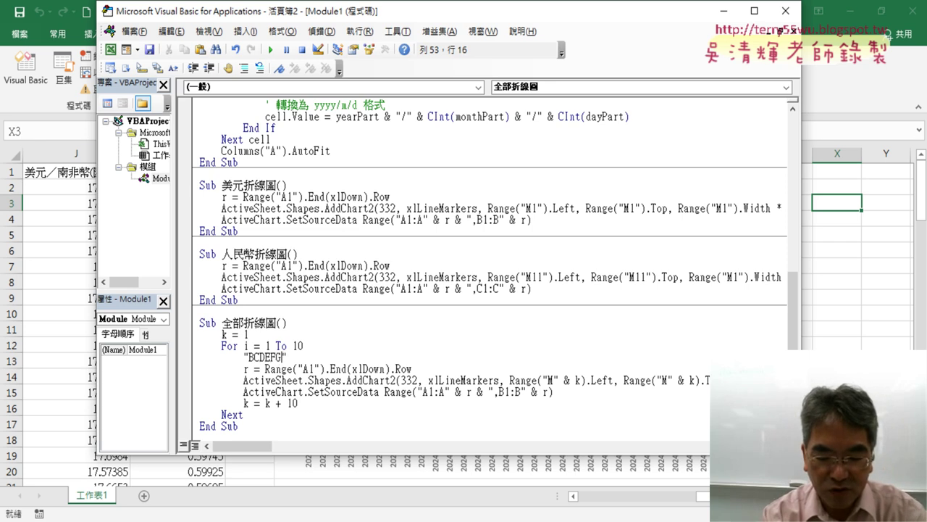
pyautogui.write('HIJK')
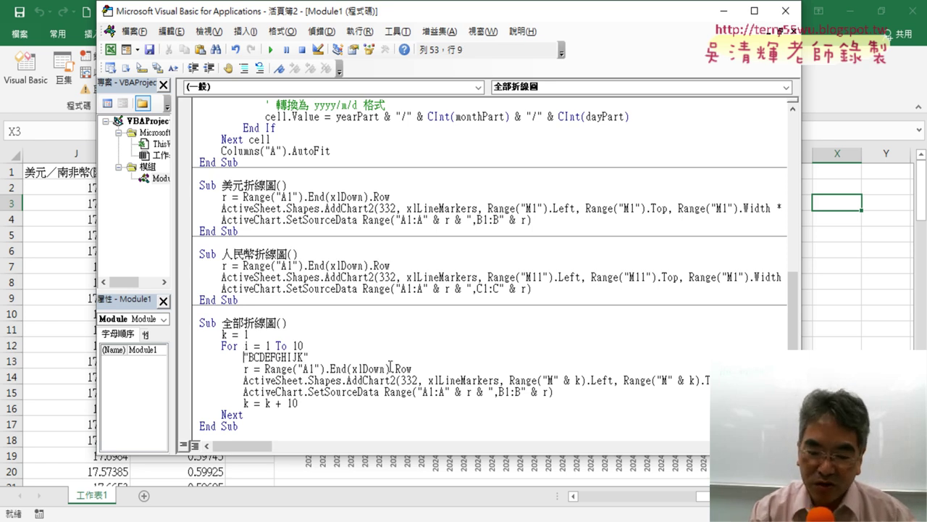
pyautogui.write('mid')
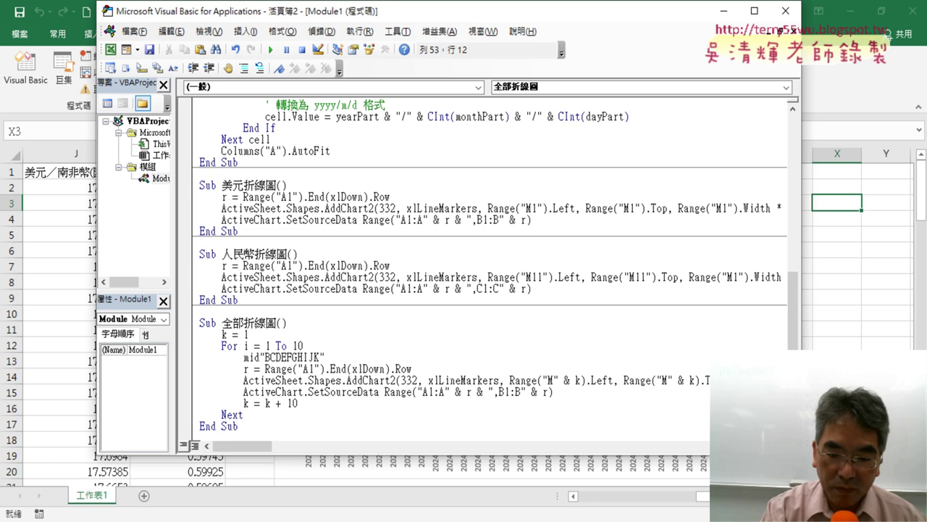
pyautogui.write('(')
pyautogui.press('End')
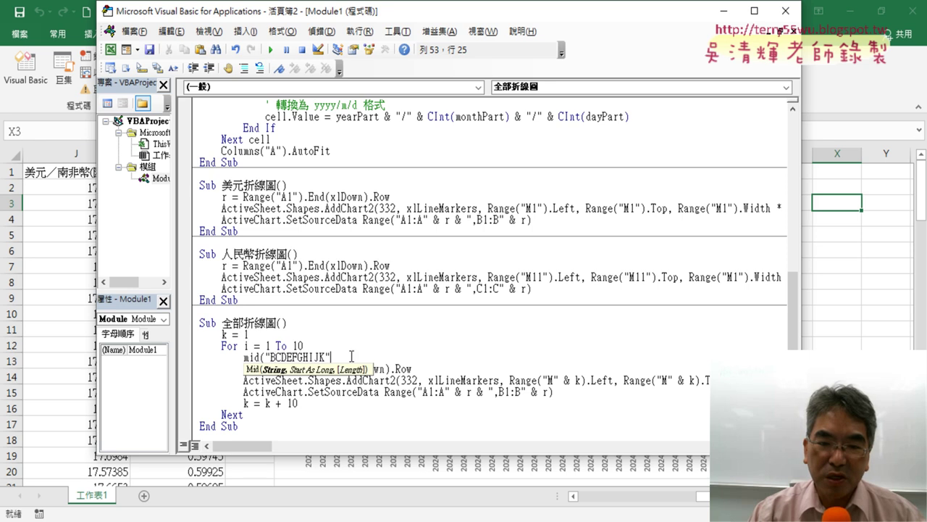
pyautogui.write(',')
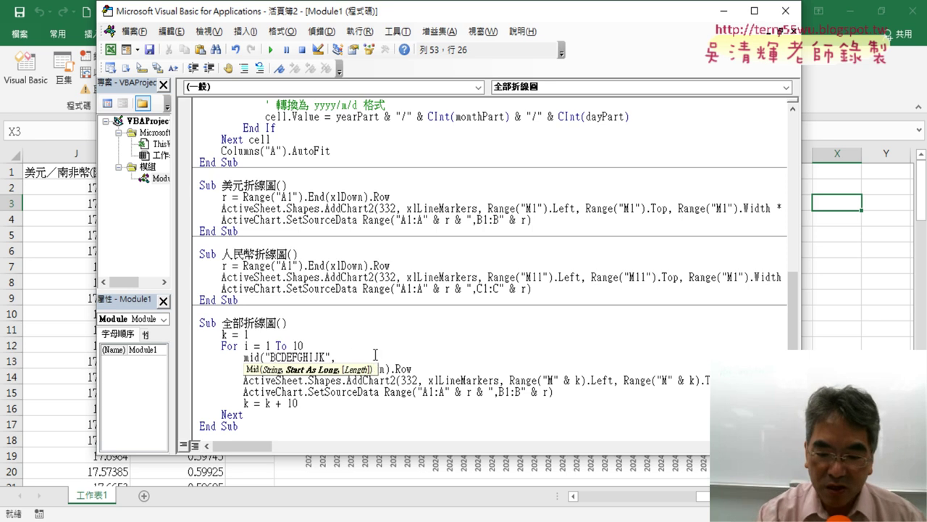
pyautogui.write('i')
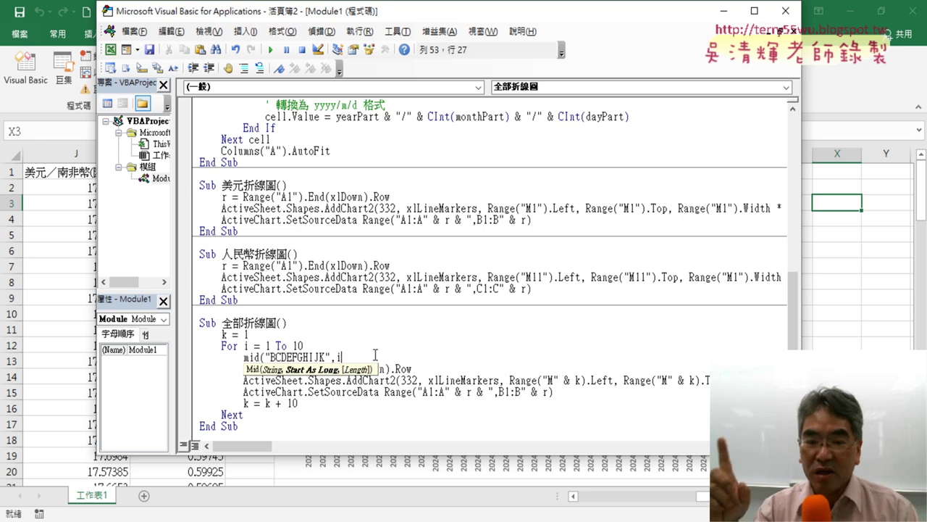
pyautogui.write(',')
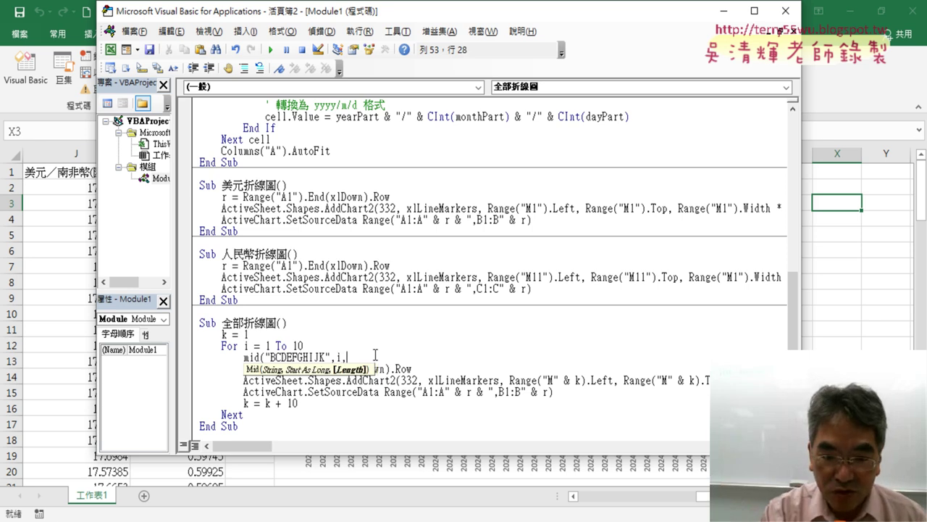
pyautogui.write('1)')
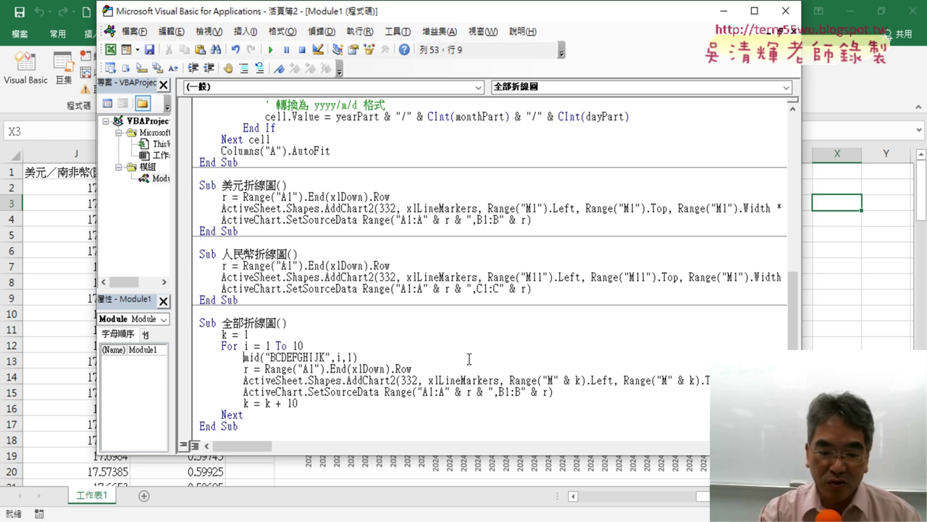
pyautogui.write('c')
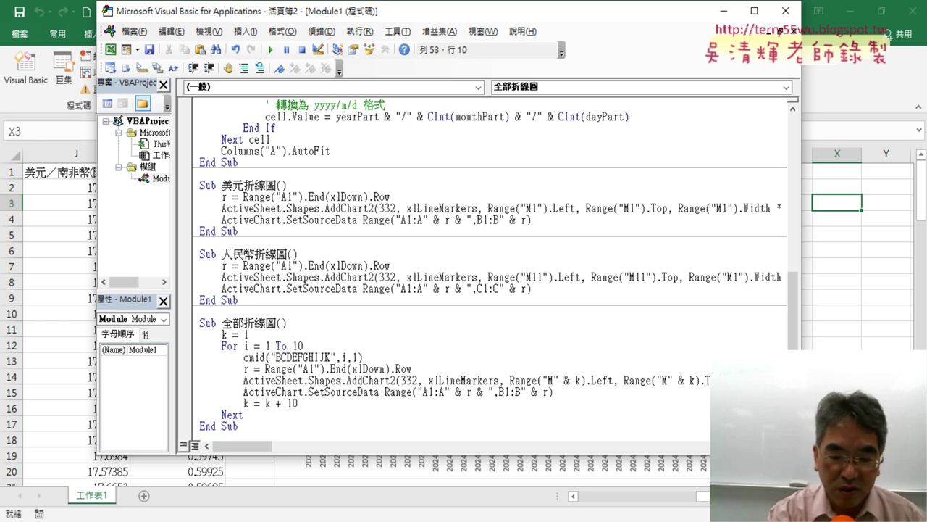
pyautogui.write('ol =')
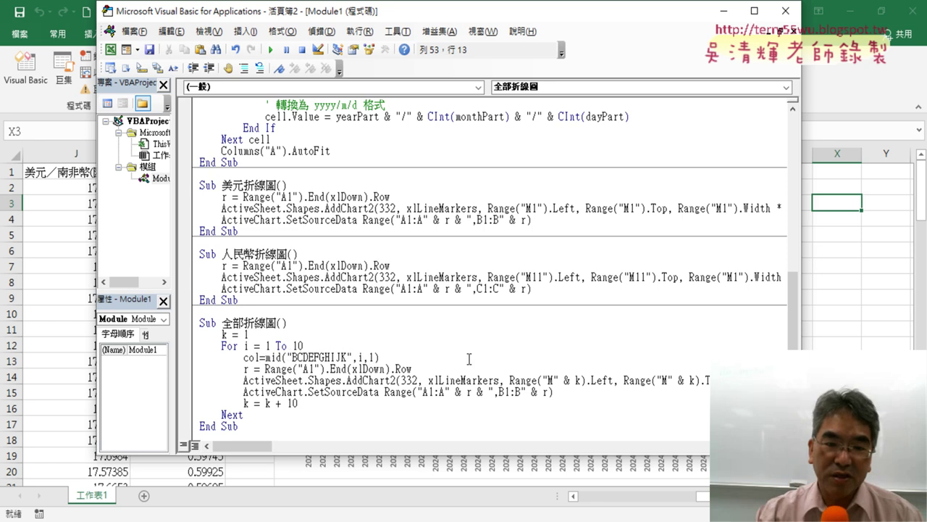
pyautogui.click(461, 380)
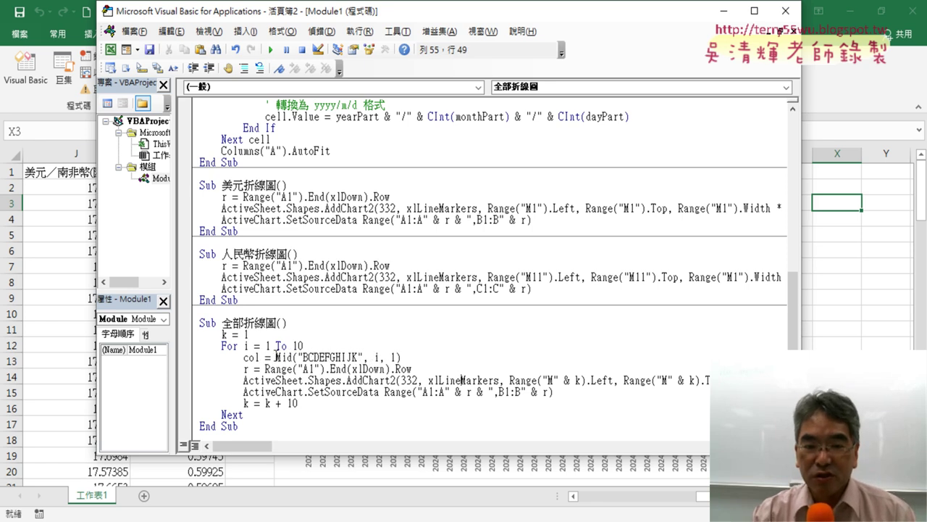
# - Highlight the Mid expression, the col variable, and the column B it will replace in the data range
pyautogui.moveTo(276, 356); pyautogui.dragTo(401, 357)
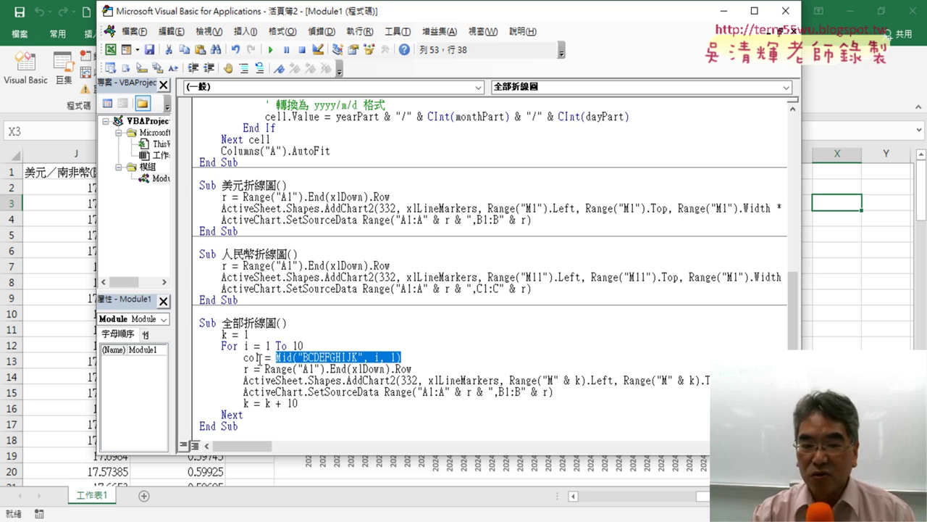
pyautogui.moveTo(260, 358); pyautogui.dragTo(243, 357)
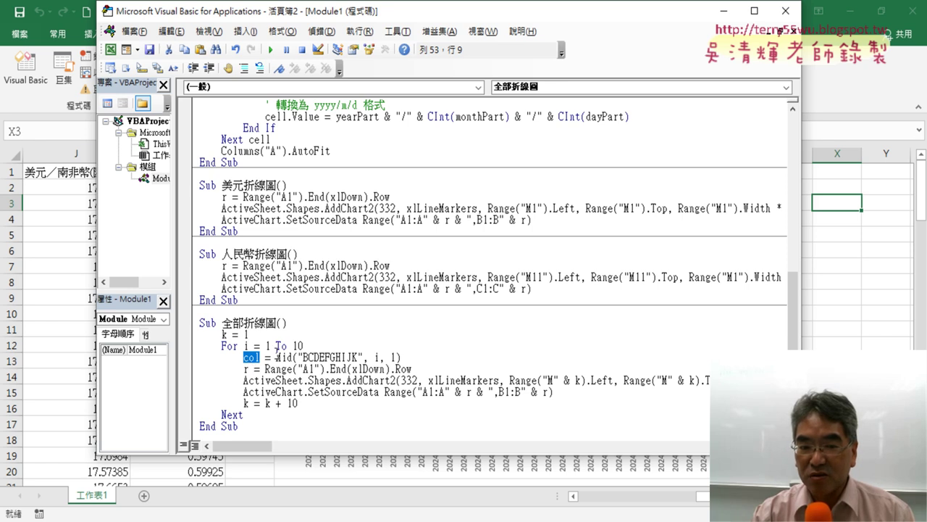
pyautogui.moveTo(498, 392); pyautogui.dragTo(521, 392)
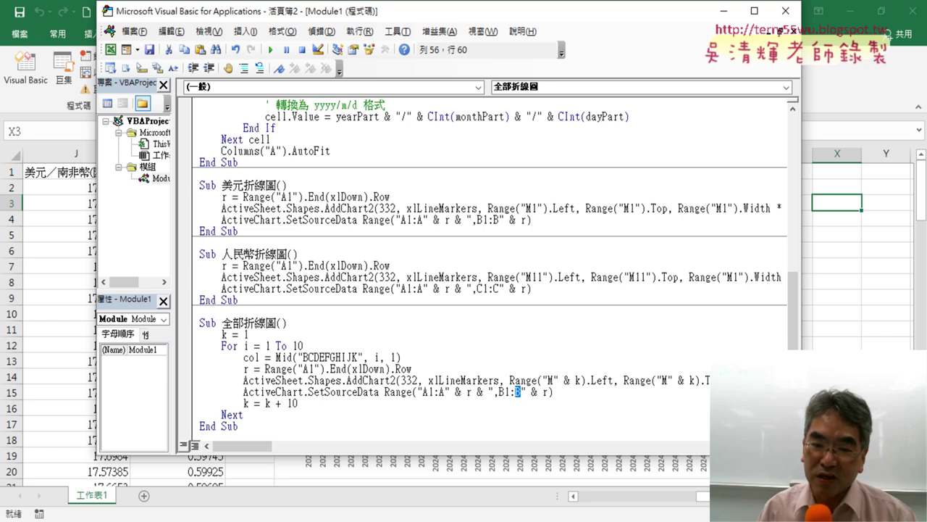
# - Replace the first fixed column letter B in the SetSourceData range with "& col
pyautogui.click(505, 392)
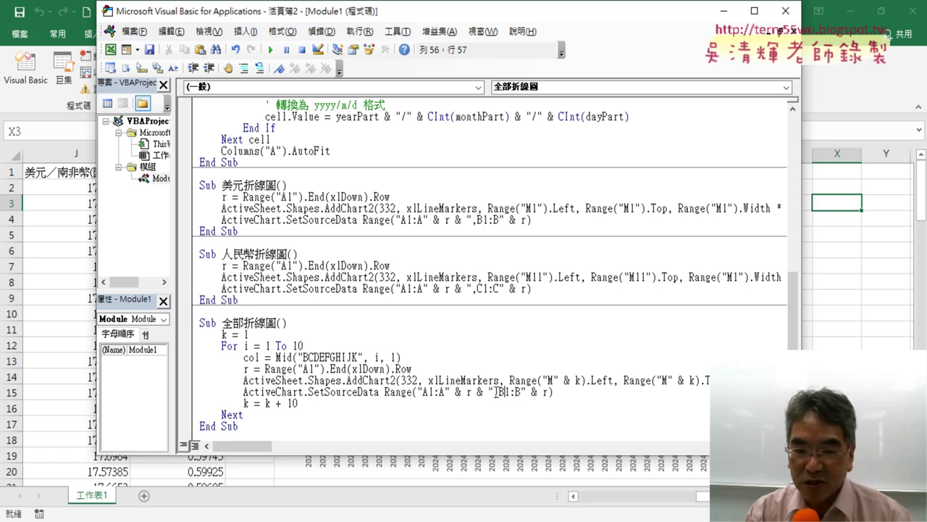
pyautogui.moveTo(498, 392); pyautogui.dragTo(505, 392)
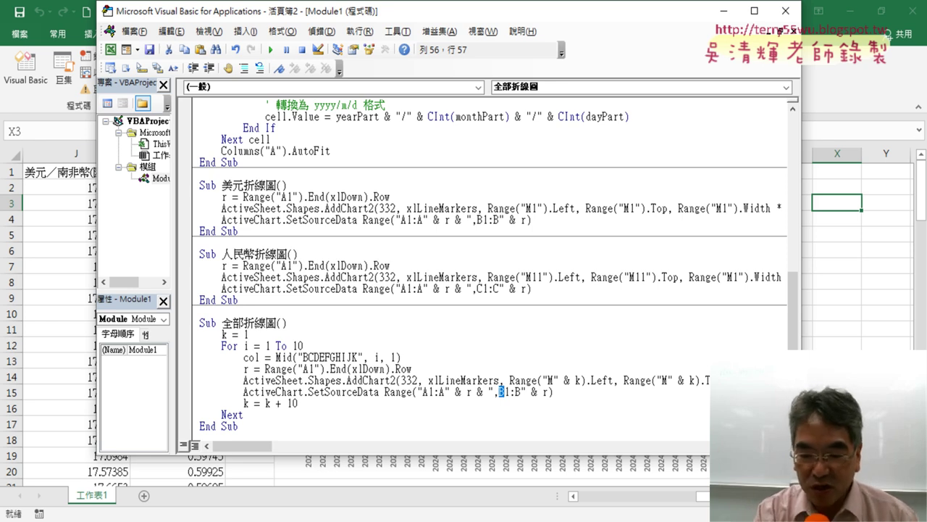
pyautogui.press('Delete')
pyautogui.write('"')
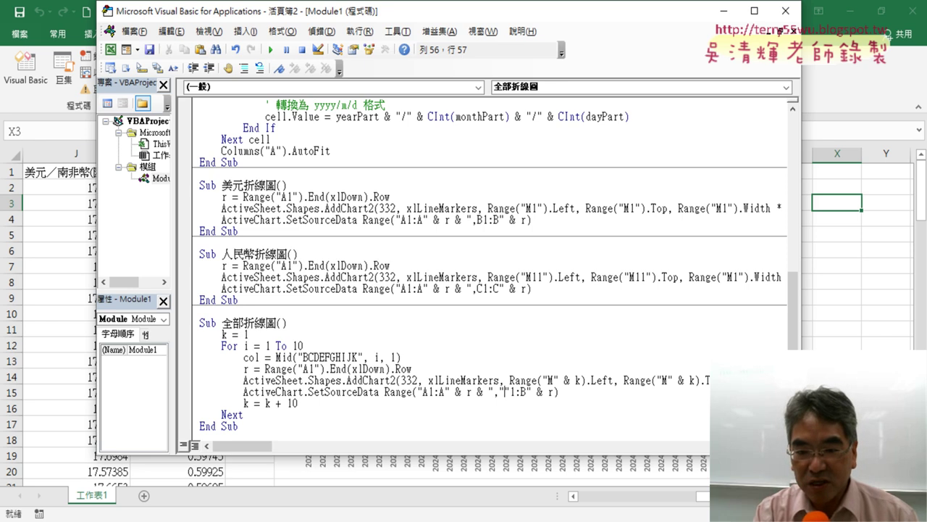
pyautogui.write('&')
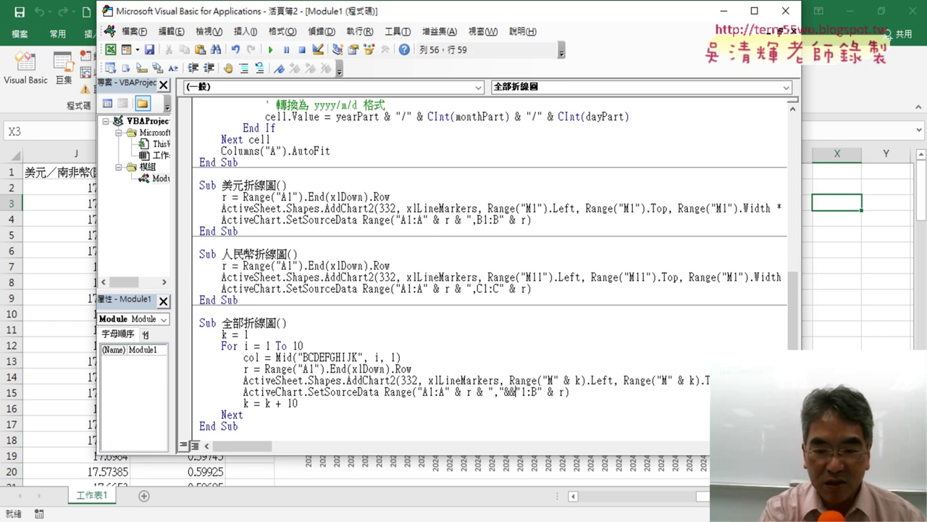
pyautogui.write('co')
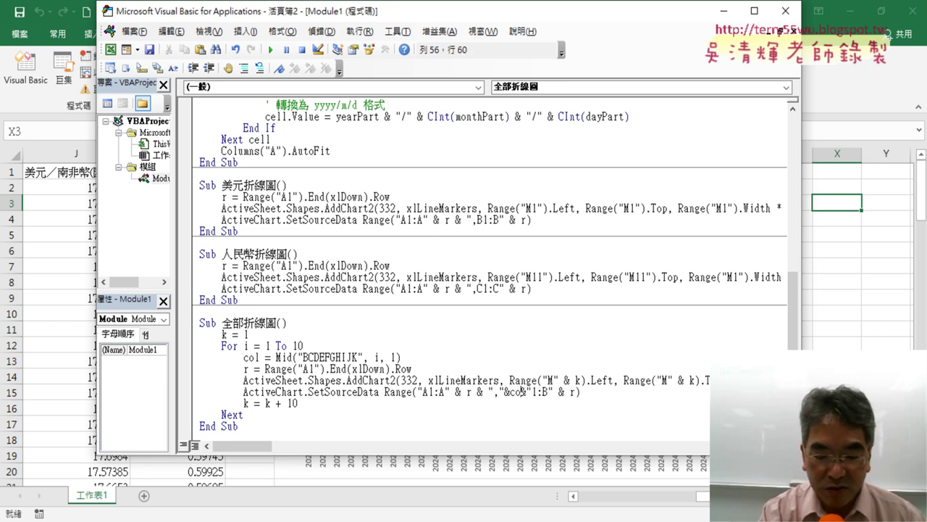
pyautogui.write('l')
pyautogui.click(507, 392)
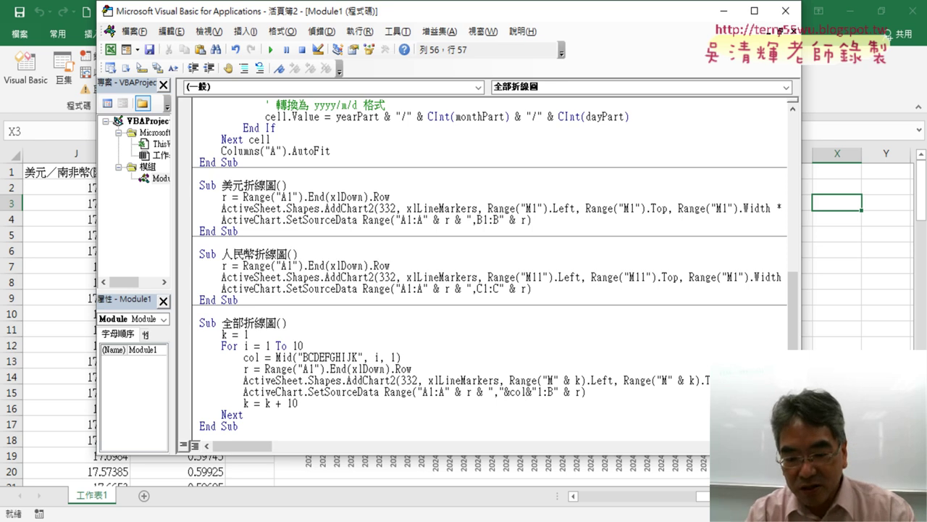
pyautogui.press('Right')
pyautogui.write('&')
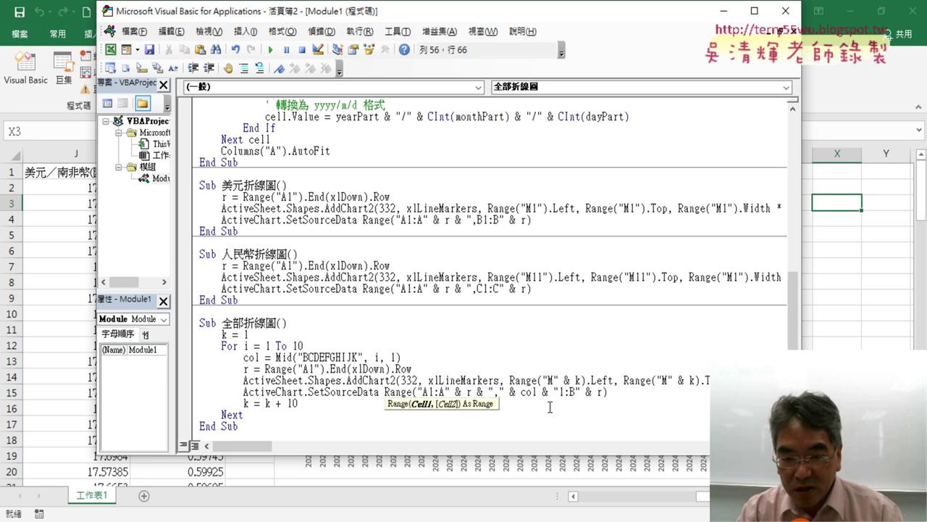
# - Replace the B in 1:B with & col, giving Range("A1:A" & r & "," & col & "1:" & col & r)
pyautogui.moveTo(500, 392); pyautogui.dragTo(554, 392)
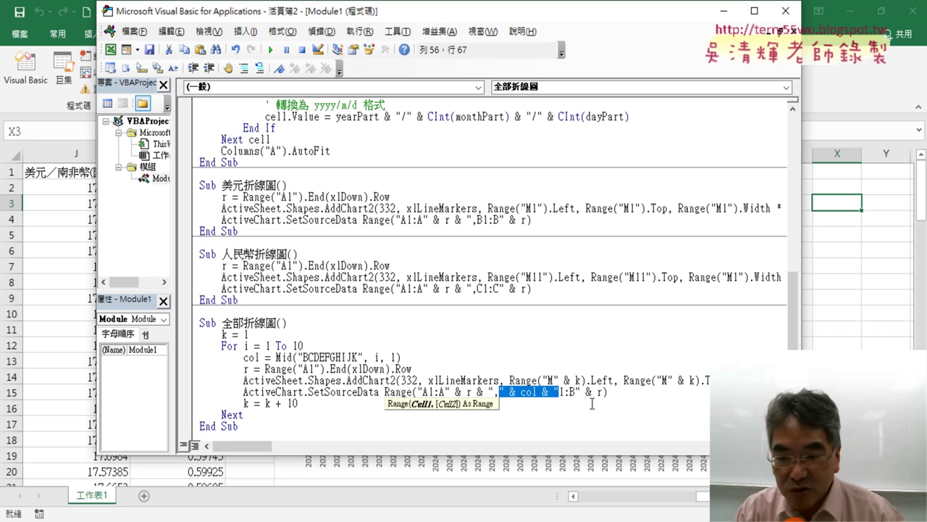
pyautogui.doubleClick(573, 392)
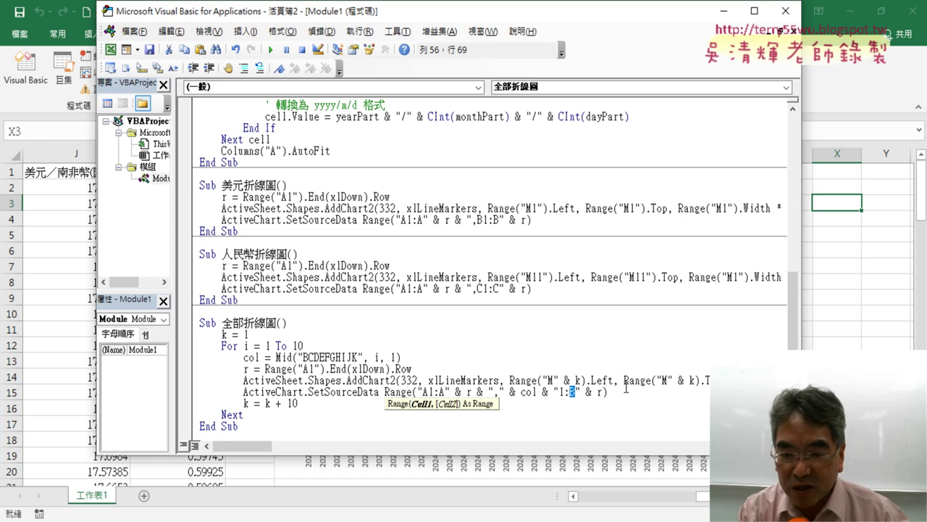
pyautogui.press('Delete')
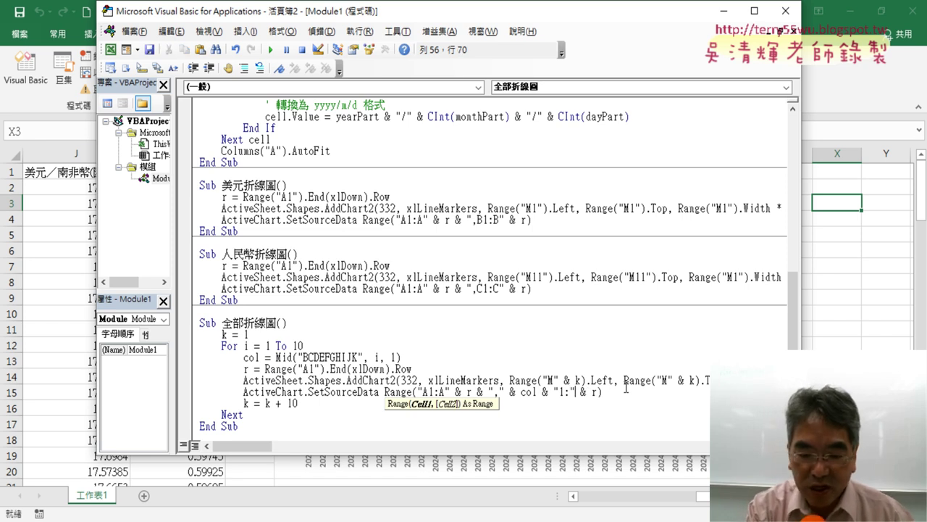
pyautogui.write('& ')
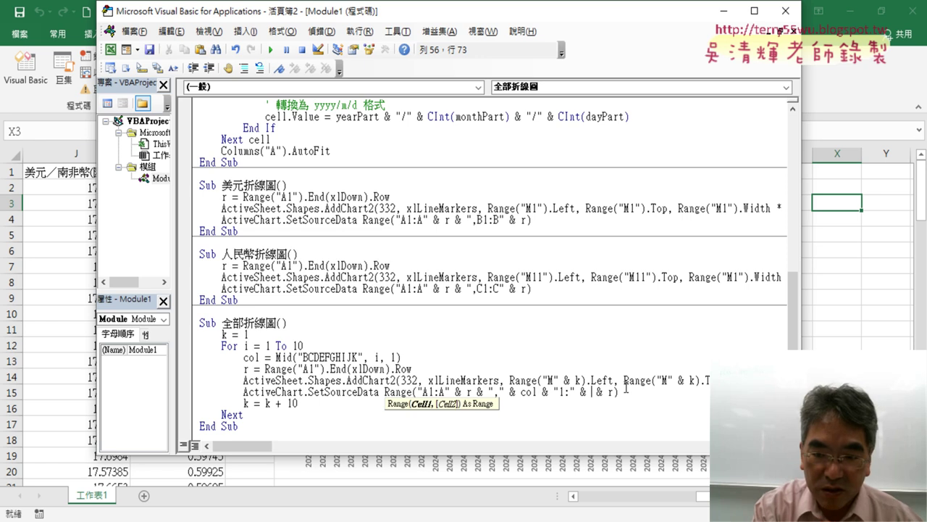
pyautogui.write('col')
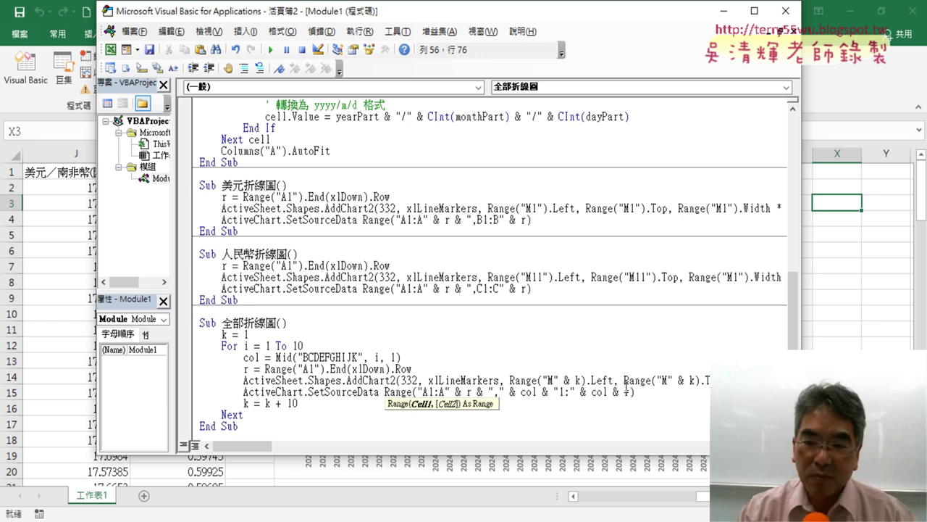
pyautogui.click(620, 351)
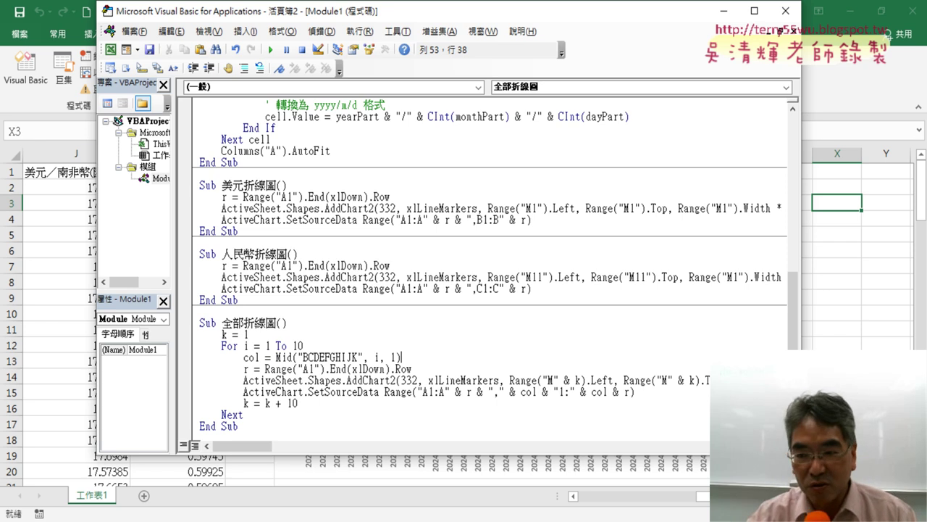
pyautogui.moveTo(800, 357); pyautogui.dragTo(392, 353)
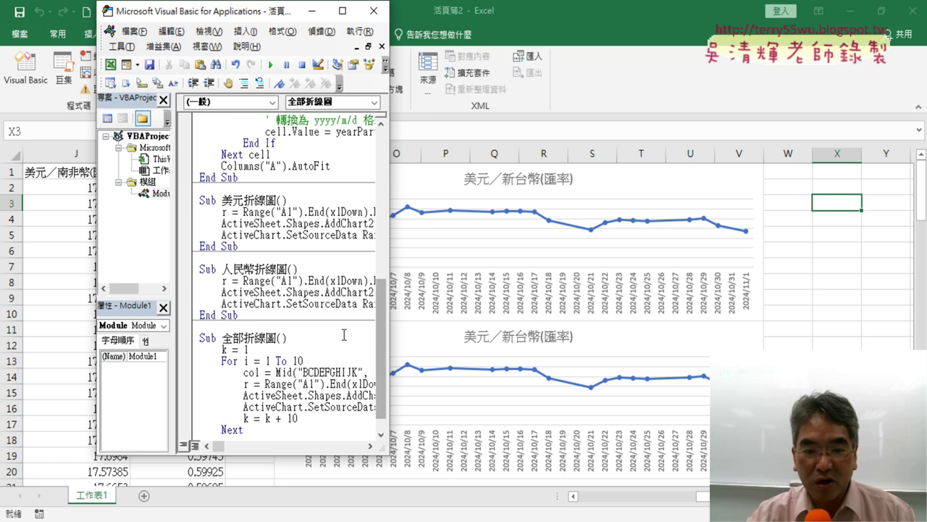
# - Run 全部折線圖 and scroll through the ten currency charts, 美元／新台幣 to 紐幣／美元
pyautogui.click(271, 65)
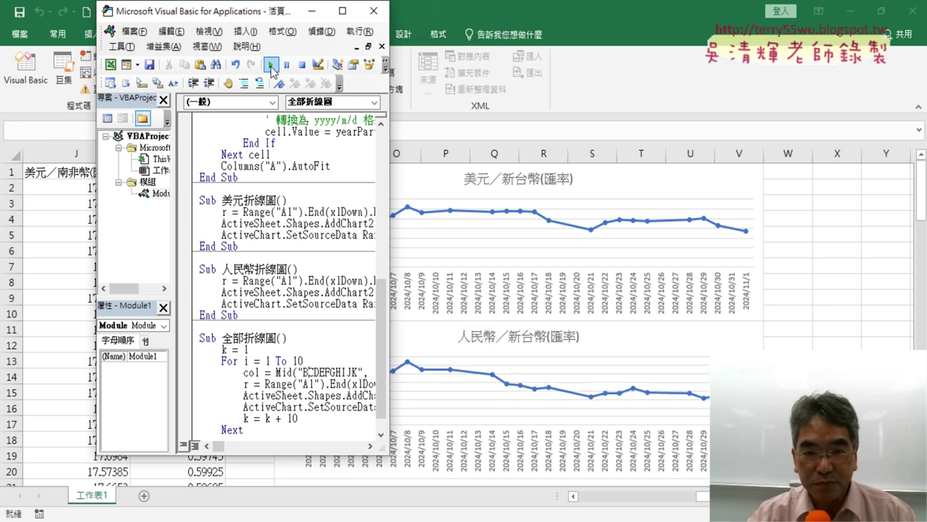
pyautogui.click(831, 265)
pyautogui.scroll(-2, 826, 265)
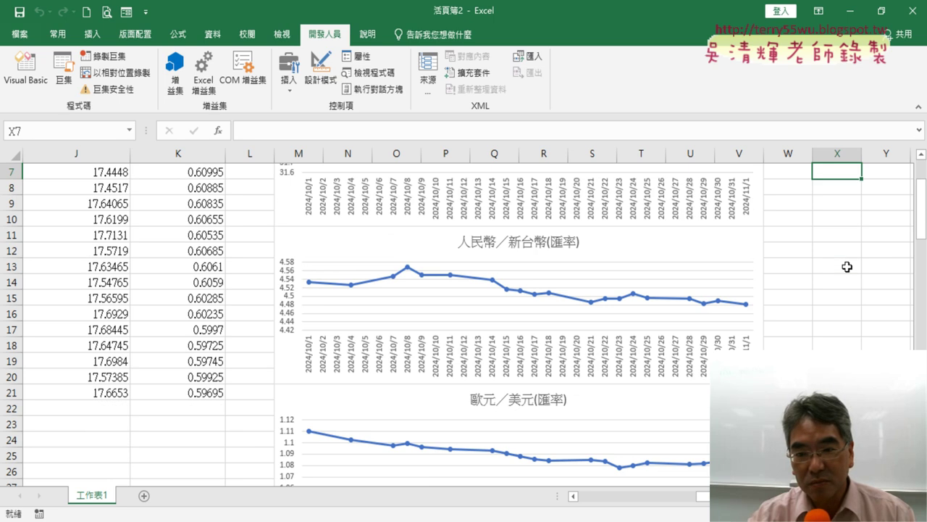
pyautogui.scroll(-1, 826, 265)
pyautogui.scroll(-1, 847, 267)
pyautogui.scroll(-2, 847, 267)
pyautogui.scroll(-2, 847, 267)
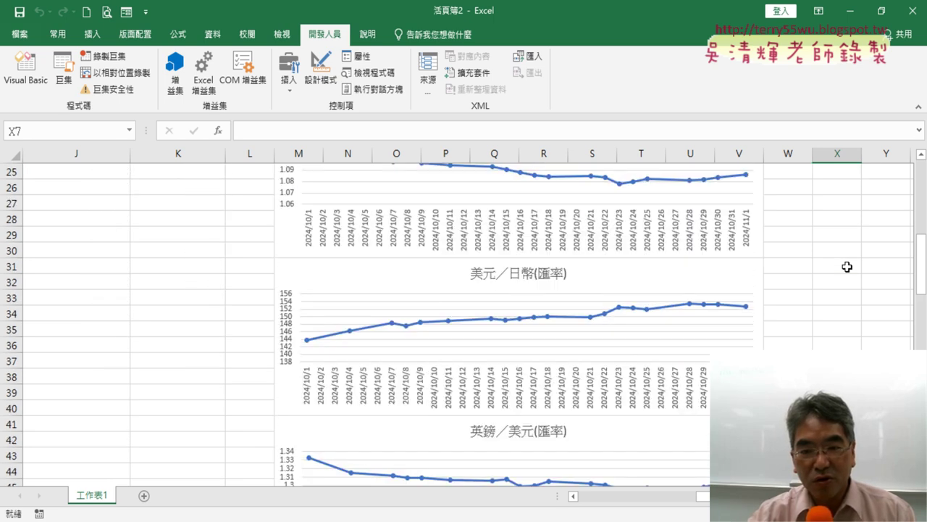
pyautogui.scroll(-1, 846, 268)
pyautogui.scroll(-1, 846, 268)
pyautogui.scroll(-2, 845, 268)
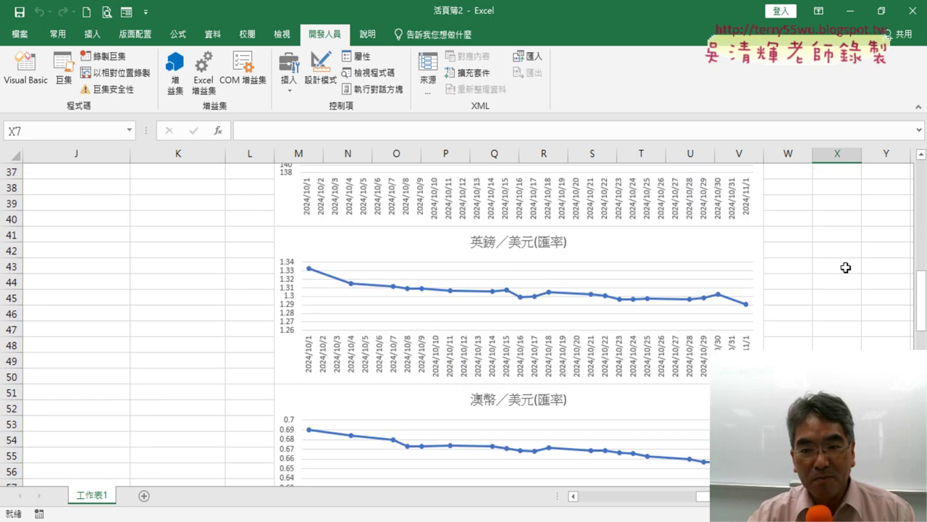
pyautogui.scroll(-1, 845, 267)
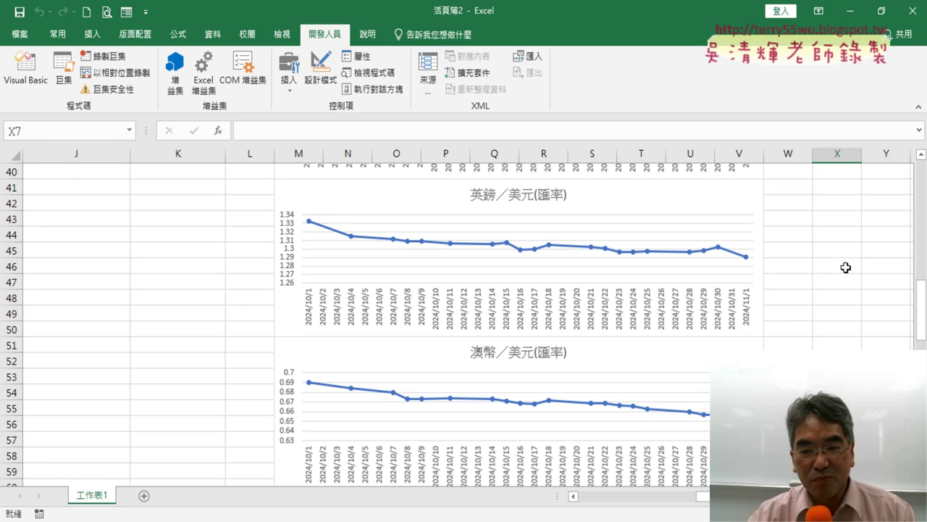
pyautogui.scroll(-1, 845, 267)
pyautogui.scroll(-2, 846, 267)
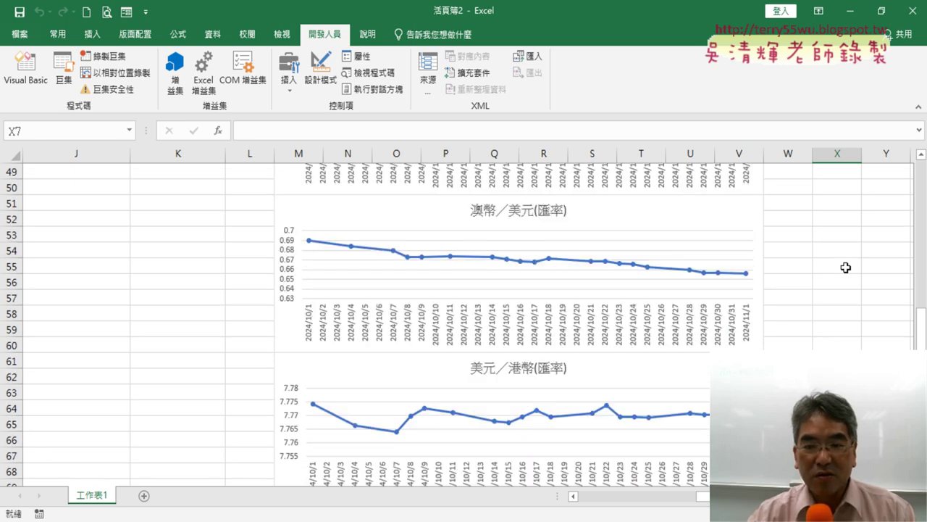
pyautogui.scroll(-3, 845, 268)
pyautogui.scroll(-3, 846, 268)
pyautogui.scroll(-3, 846, 267)
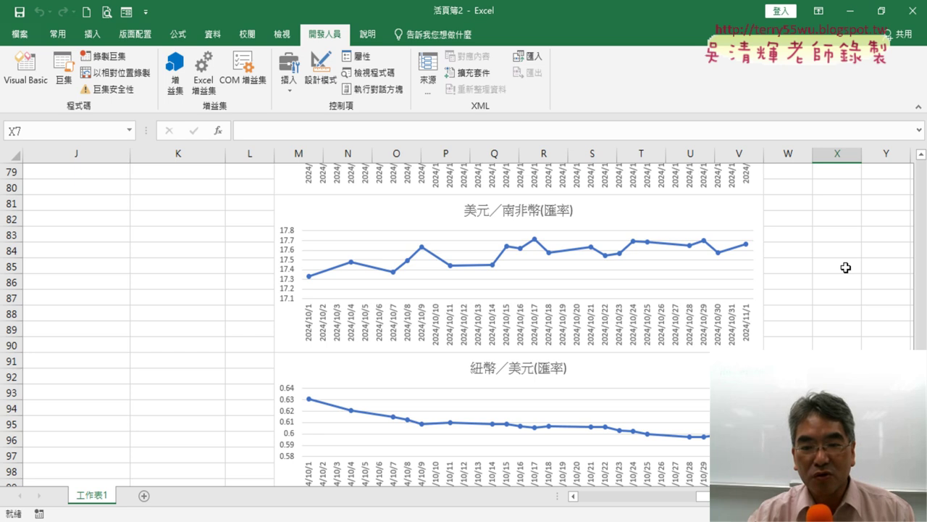
pyautogui.scroll(-2, 846, 268)
pyautogui.scroll(8, 846, 267)
pyautogui.scroll(7, 845, 267)
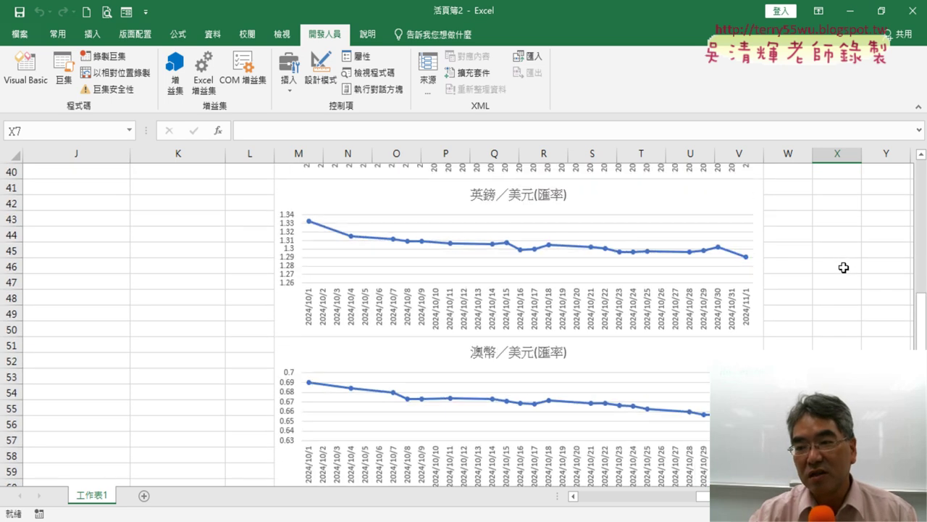
pyautogui.scroll(8, 845, 266)
pyautogui.scroll(4, 845, 265)
pyautogui.scroll(1, 845, 265)
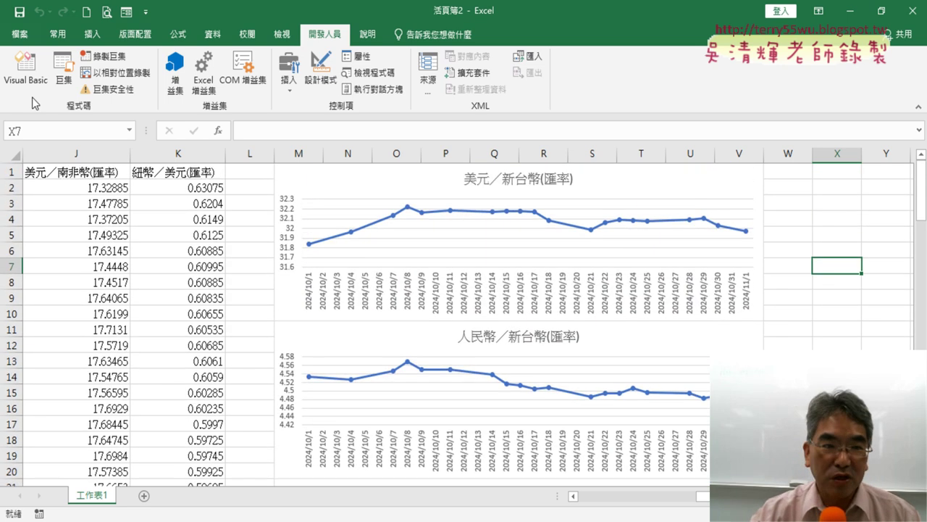
pyautogui.click(27, 72)
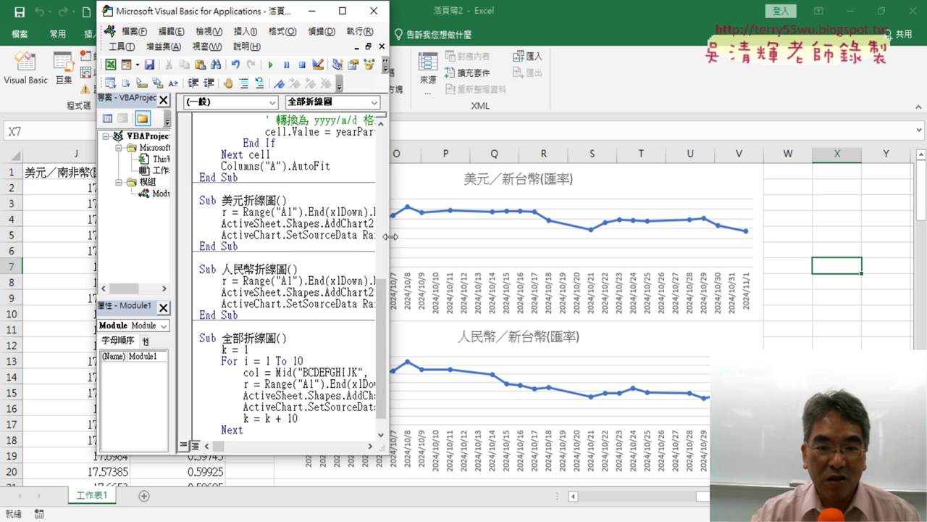
# - Maximize the editor and undo the col edits, restoring the fixed ",B1:B" & r range
pyautogui.moveTo(390, 236); pyautogui.dragTo(896, 271)
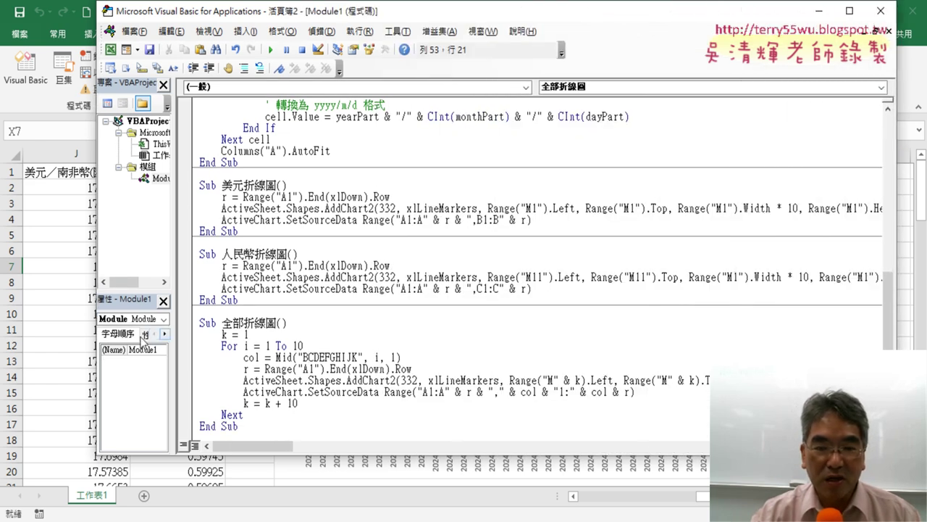
pyautogui.moveTo(174, 276); pyautogui.dragTo(132, 275)
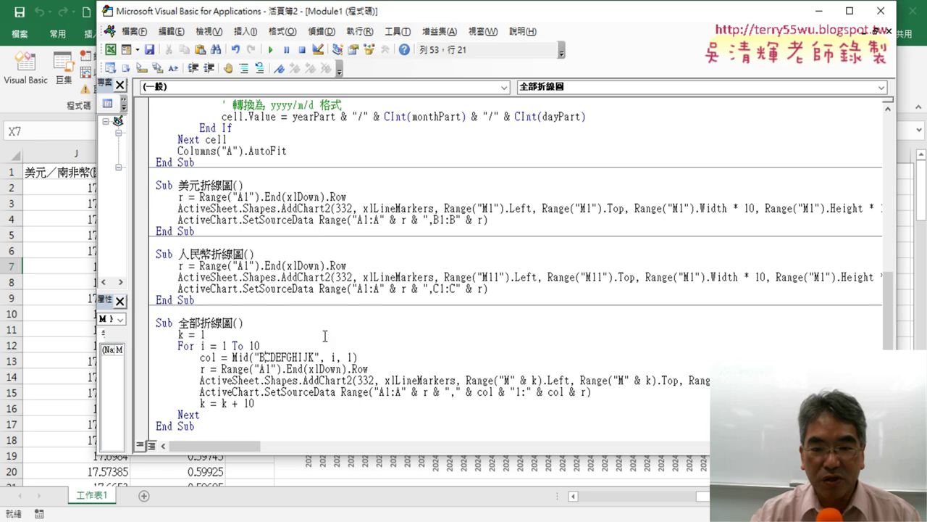
pyautogui.doubleClick(442, 12)
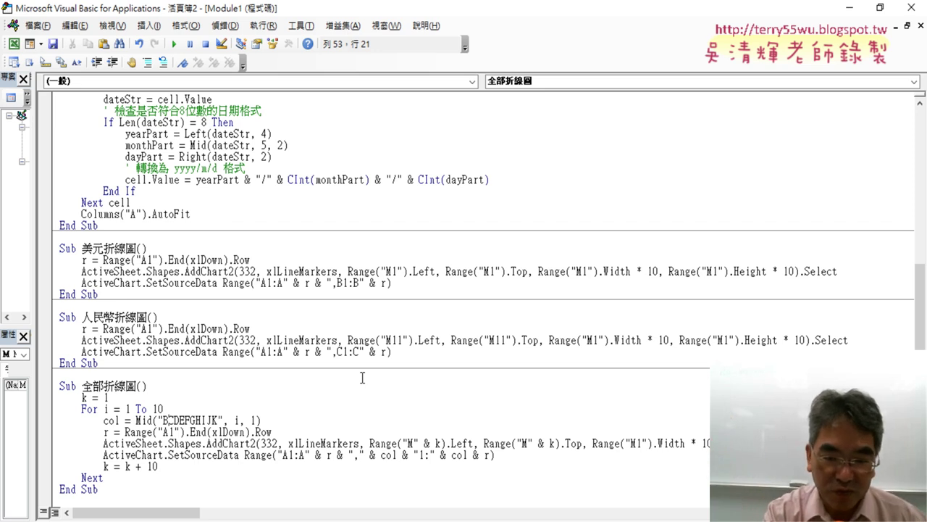
pyautogui.hotkey('ctrl', 'z')
pyautogui.hotkey('ctrl', 'z')
pyautogui.hotkey('ctrl', 'z')
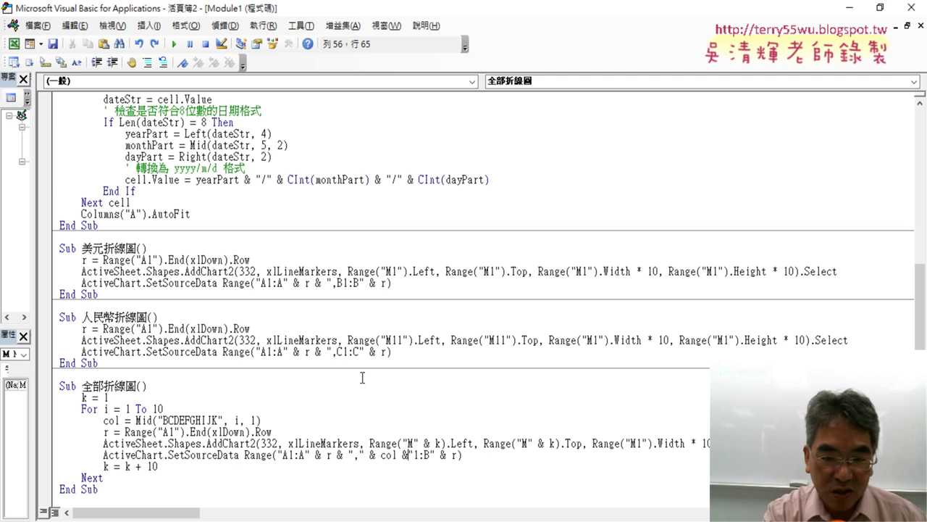
pyautogui.hotkey('ctrl', 'z')
pyautogui.hotkey('ctrl', 'z')
pyautogui.hotkey('ctrl', 'z')
pyautogui.hotkey('ctrl', 'z')
pyautogui.hotkey('ctrl', 'z')
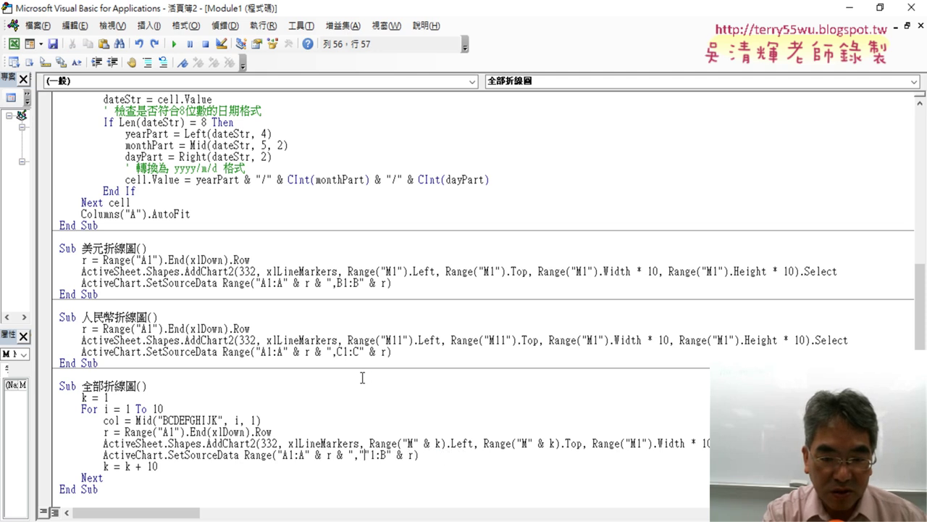
pyautogui.hotkey('ctrl', 'z')
pyautogui.hotkey('ctrl', 'z')
pyautogui.hotkey('ctrl', 'z')
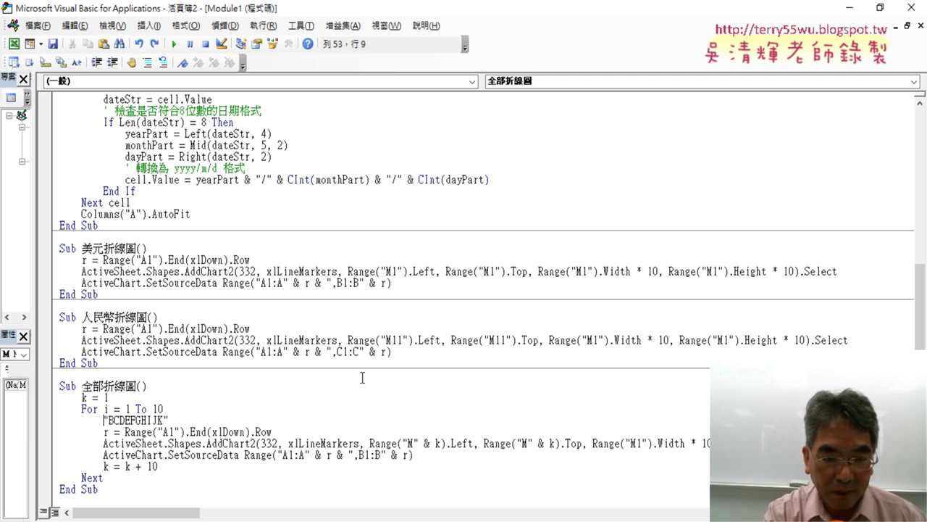
pyautogui.hotkey('ctrl', 'z')
pyautogui.hotkey('ctrl', 'z')
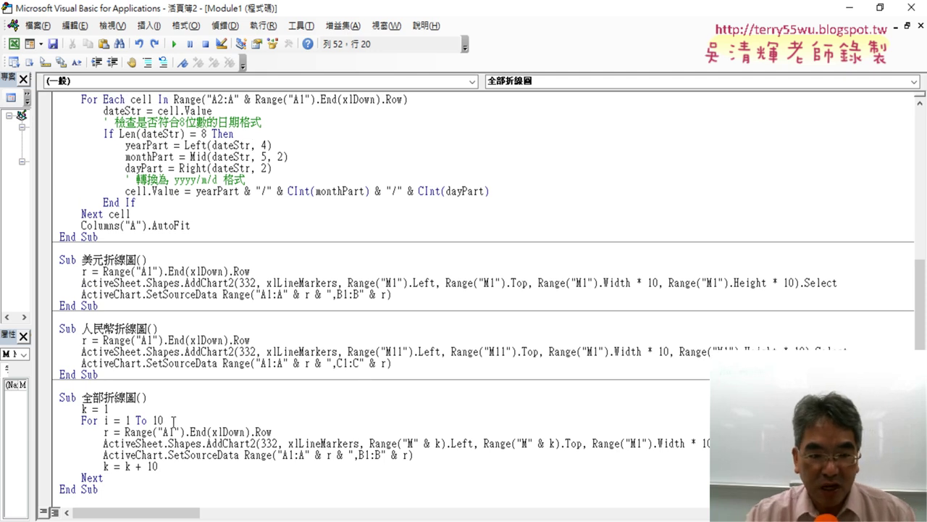
# - Highlight k = 1, k = k + 10 and the & k chart-position offset to explain the loop
pyautogui.moveTo(129, 409); pyautogui.dragTo(80, 409)
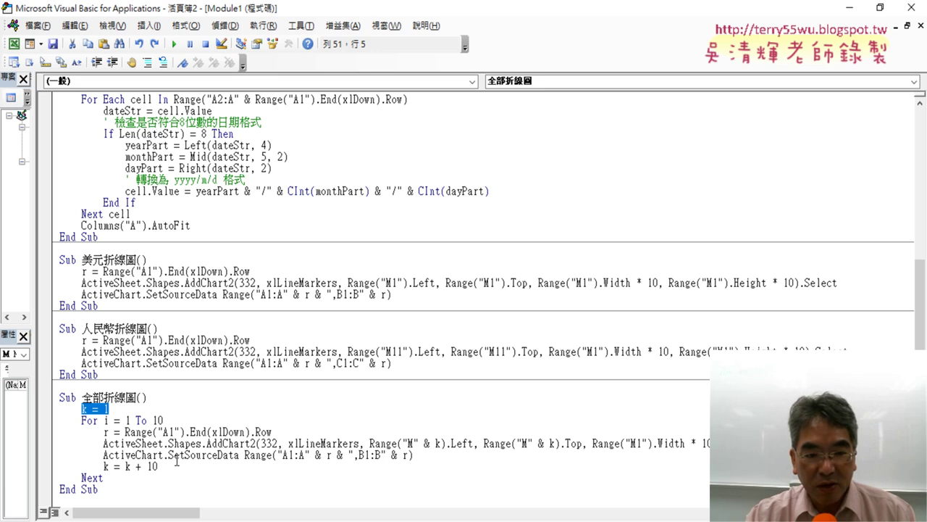
pyautogui.moveTo(158, 466); pyautogui.dragTo(103, 466)
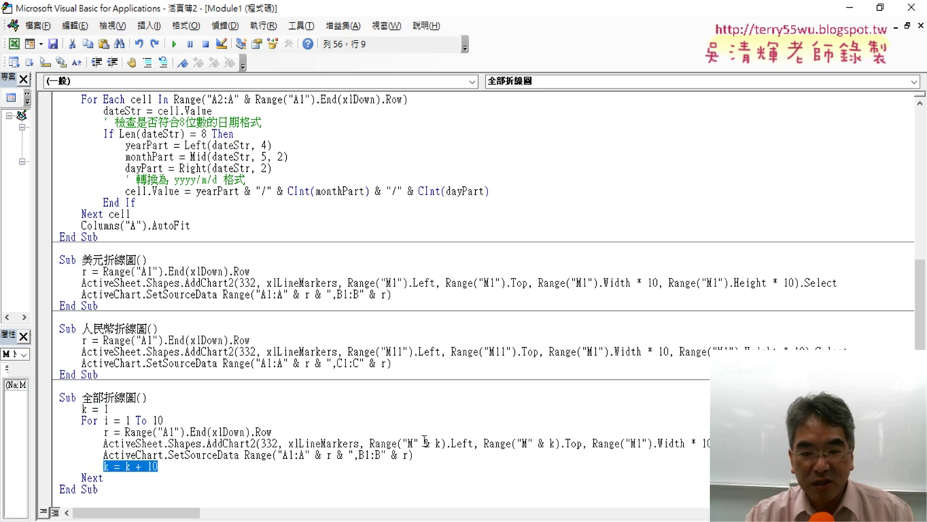
pyautogui.moveTo(419, 444); pyautogui.dragTo(536, 443)
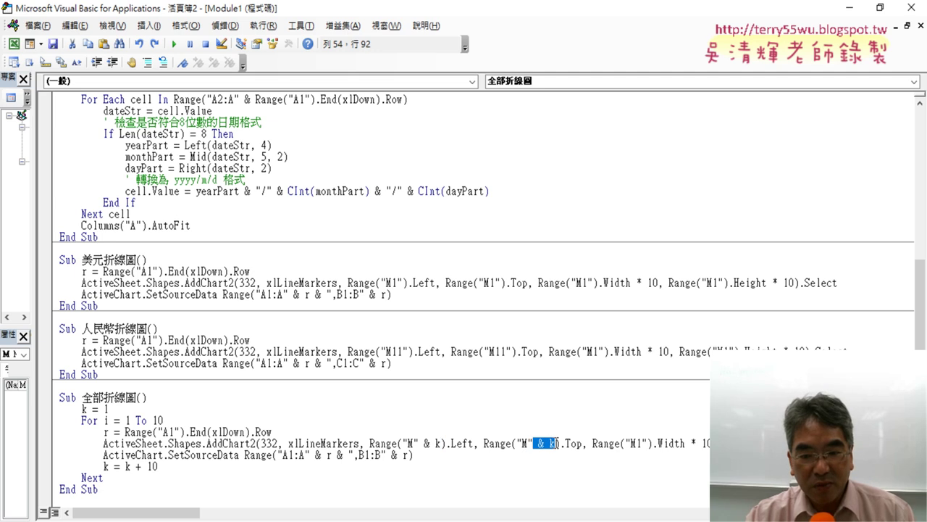